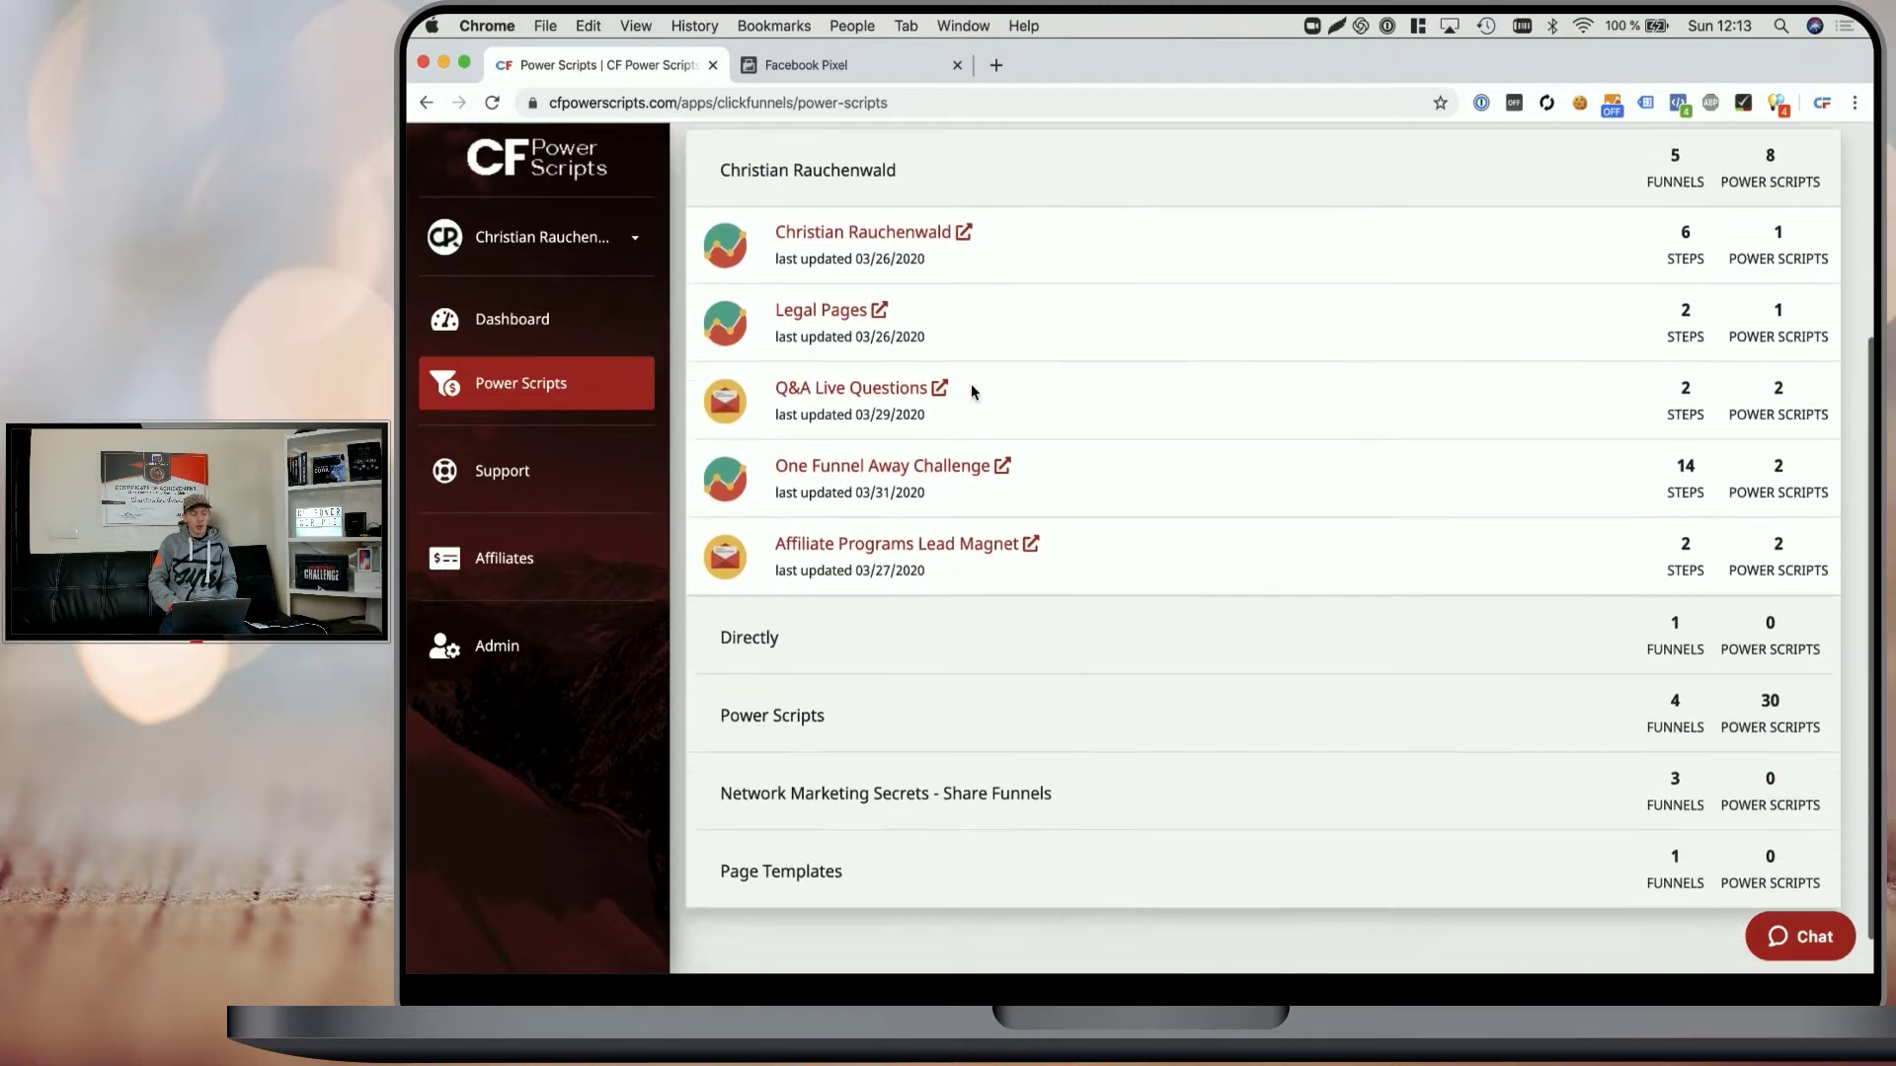
- In the Power Scripts Development funnel, start a new Power Script and choose Facebook Custom Events, filtering by the keyword "cus"
left_click(772, 722)
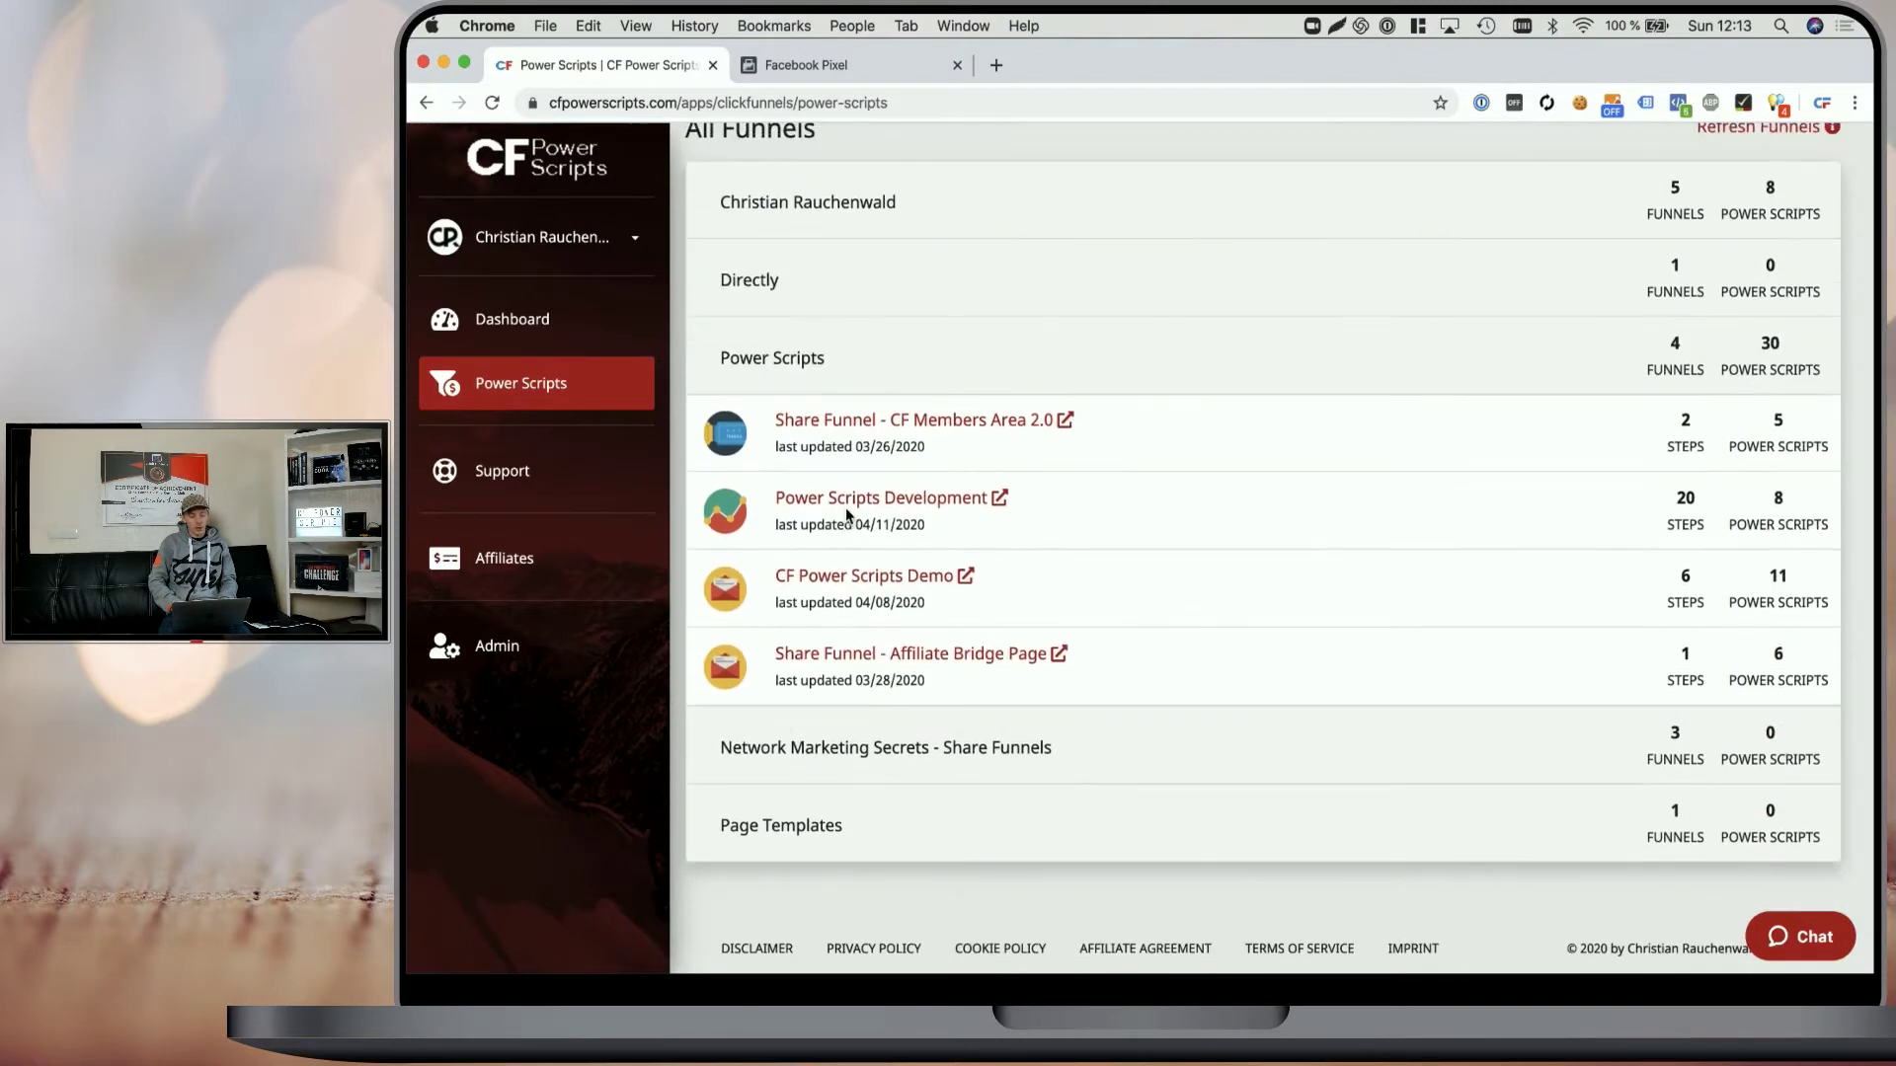
left_click(845, 507)
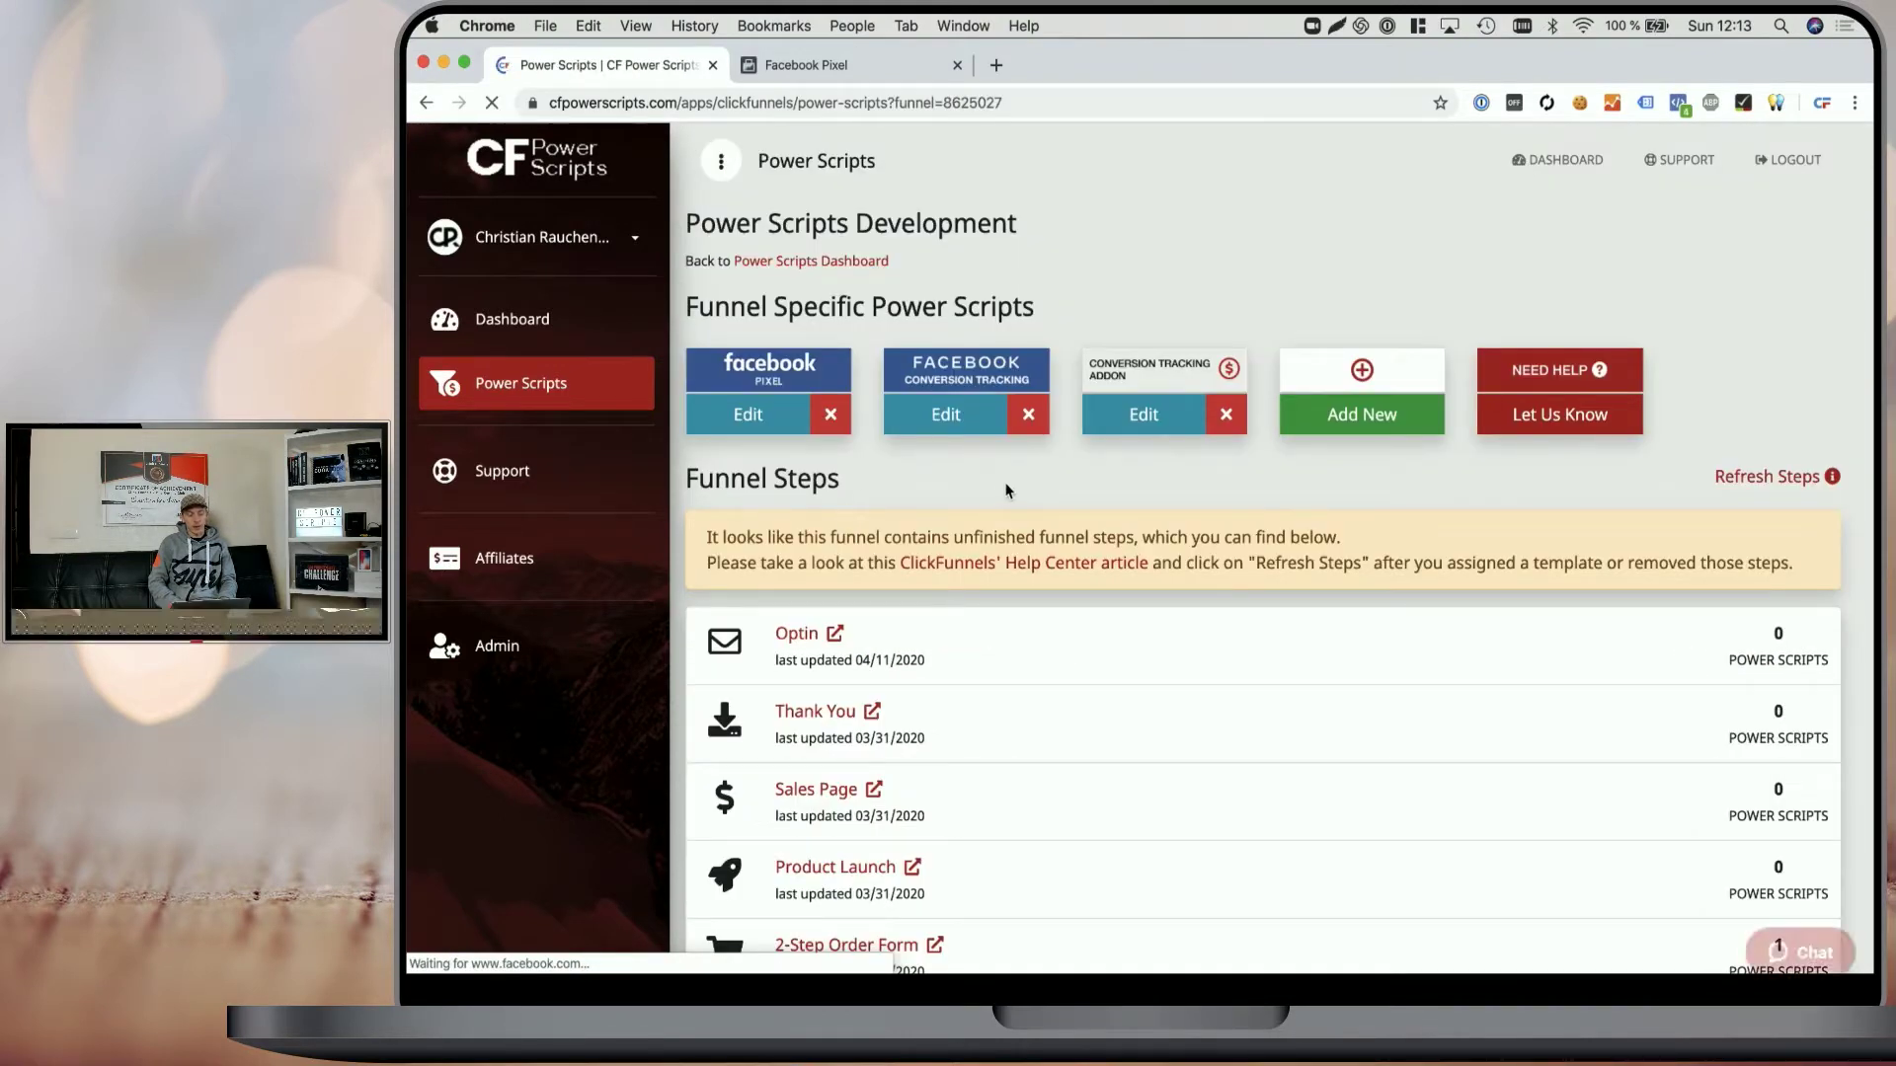
left_click(1326, 424)
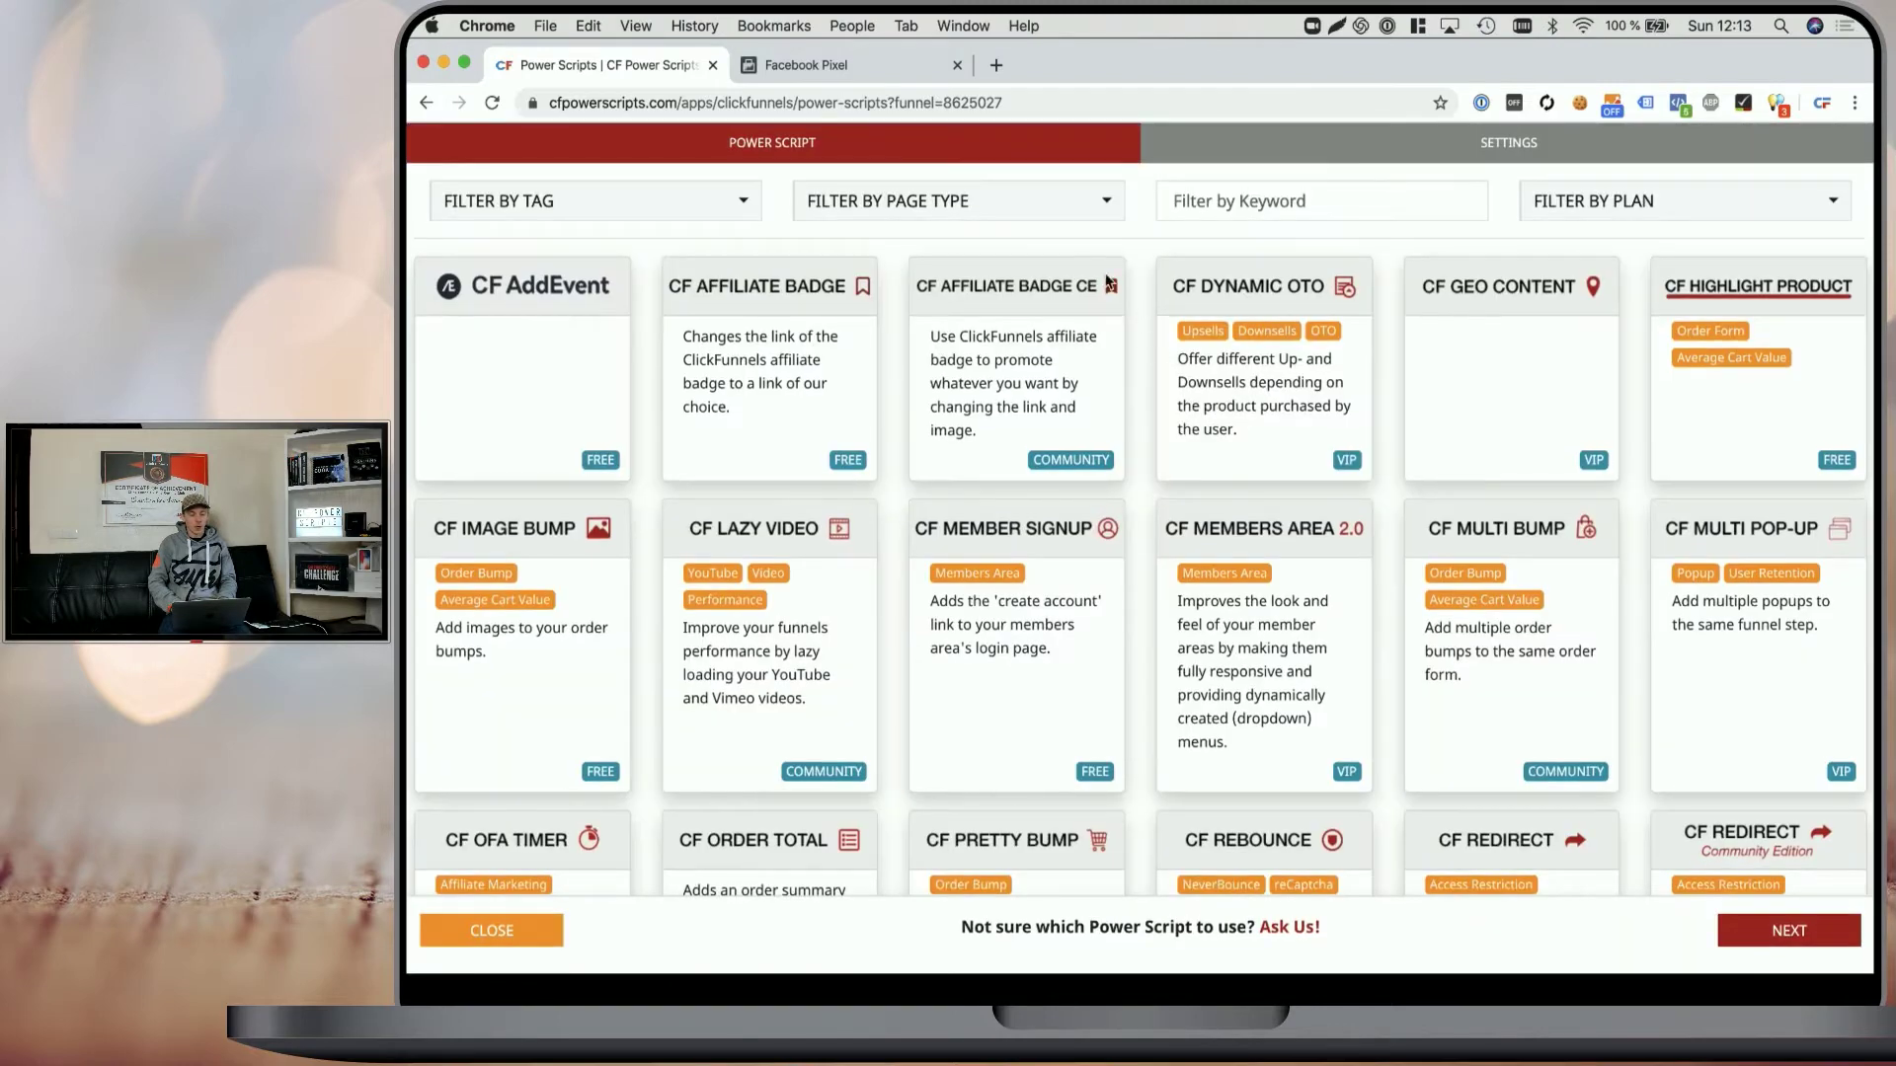
type("cus")
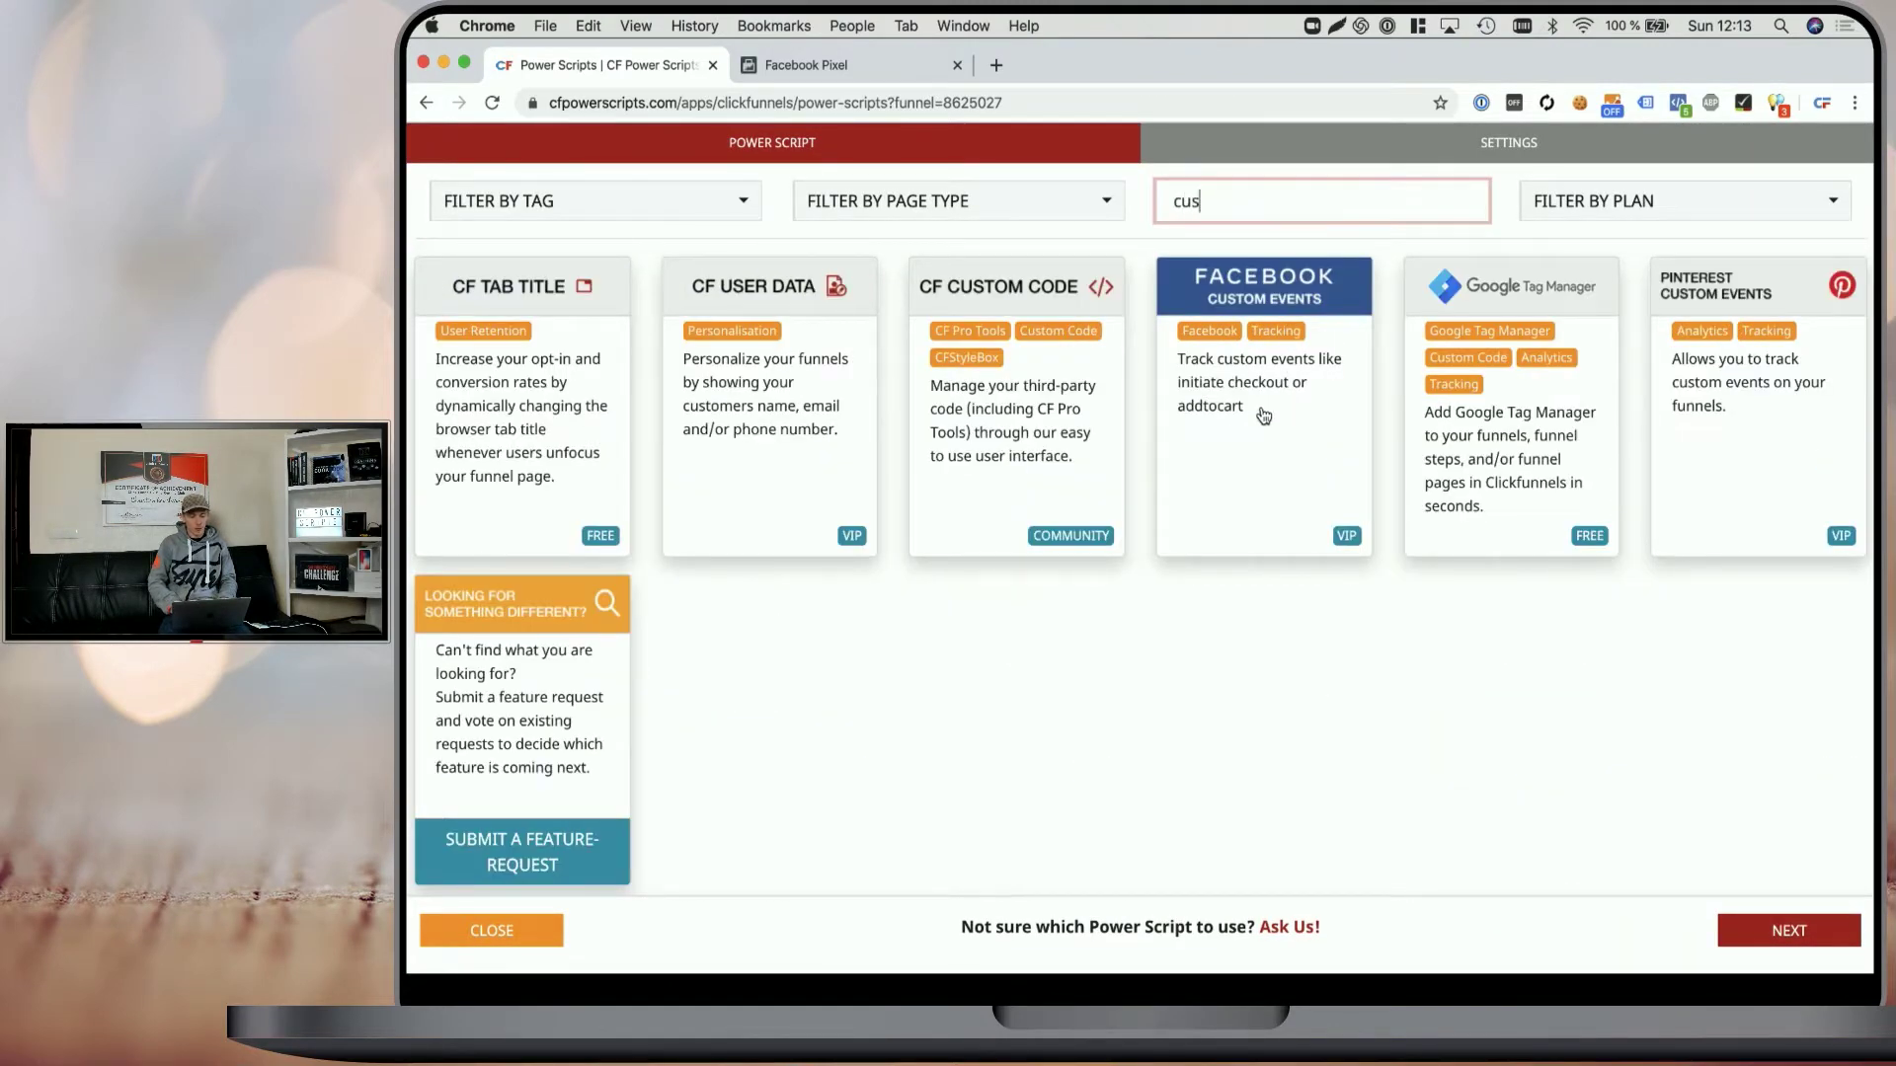
left_click(1262, 416)
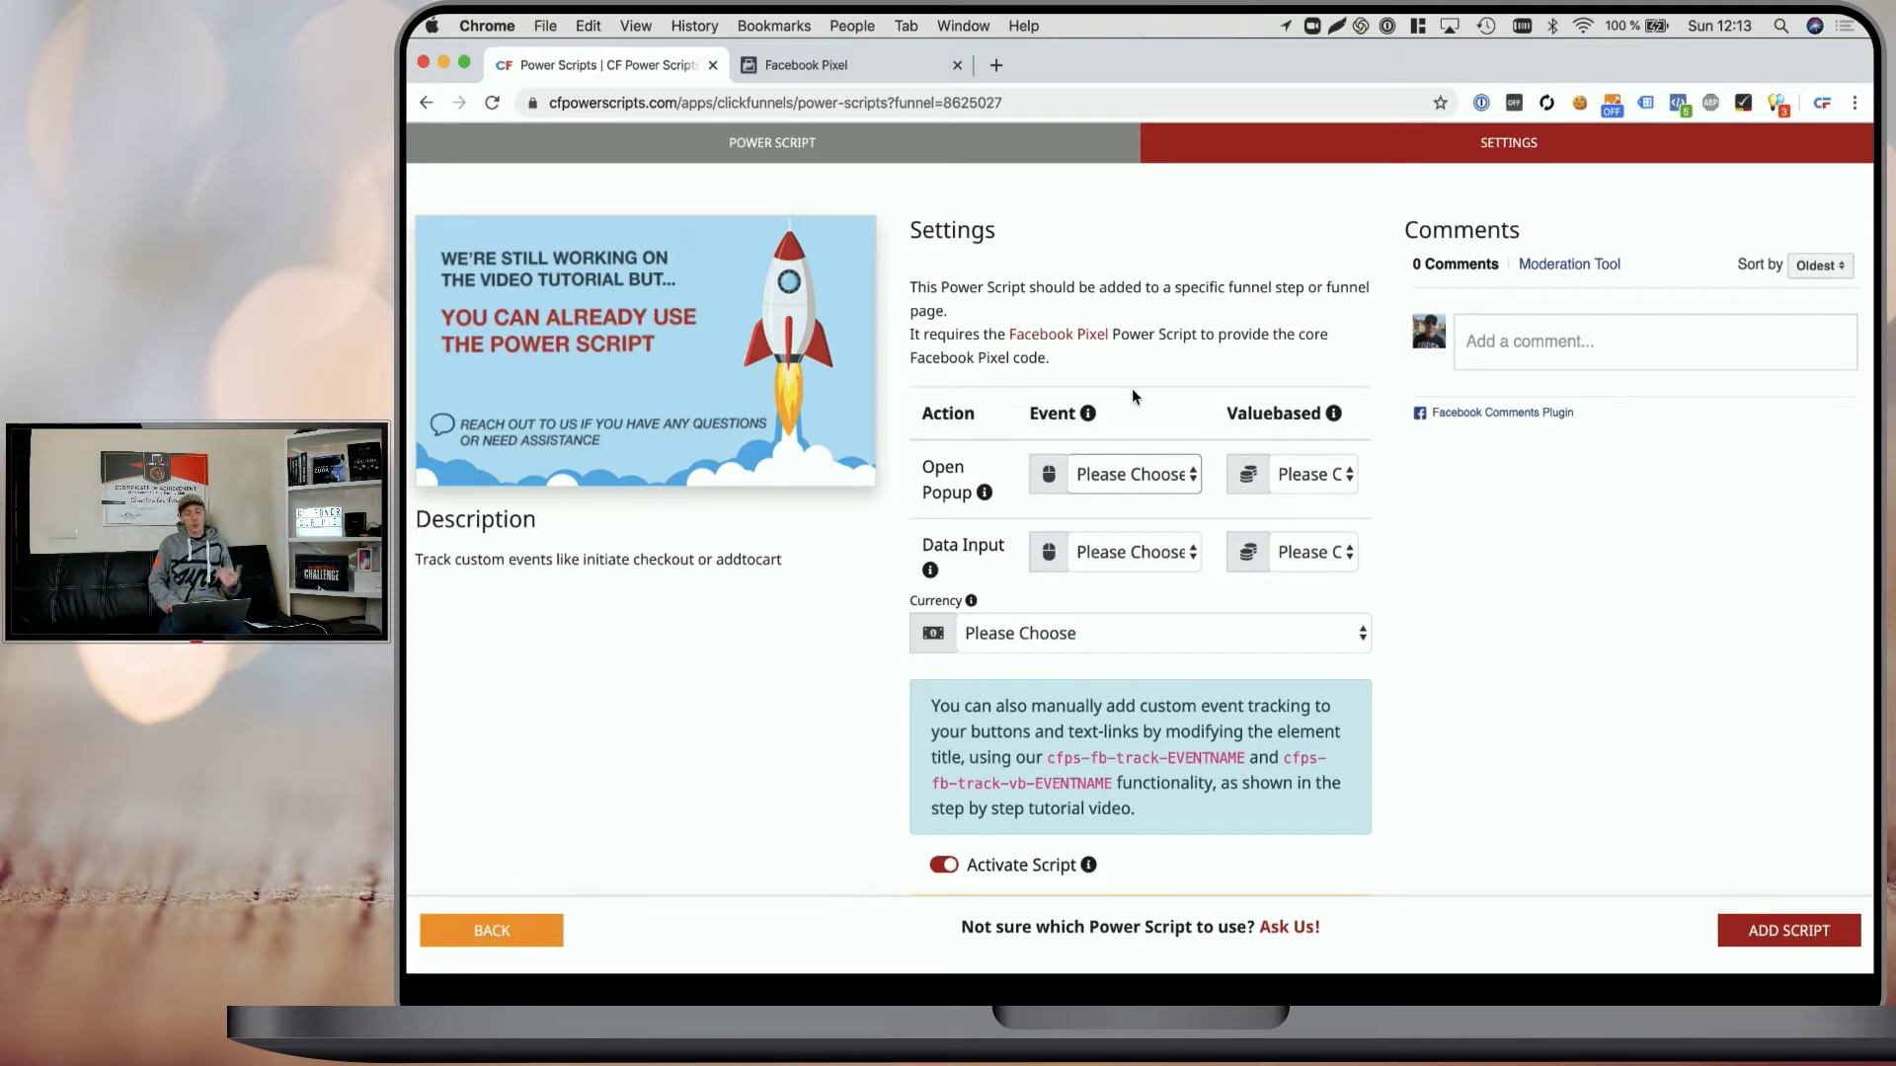
- Set the Open Popup action's event to Don't Track and its Valuebased option to Yes
left_click(1125, 478)
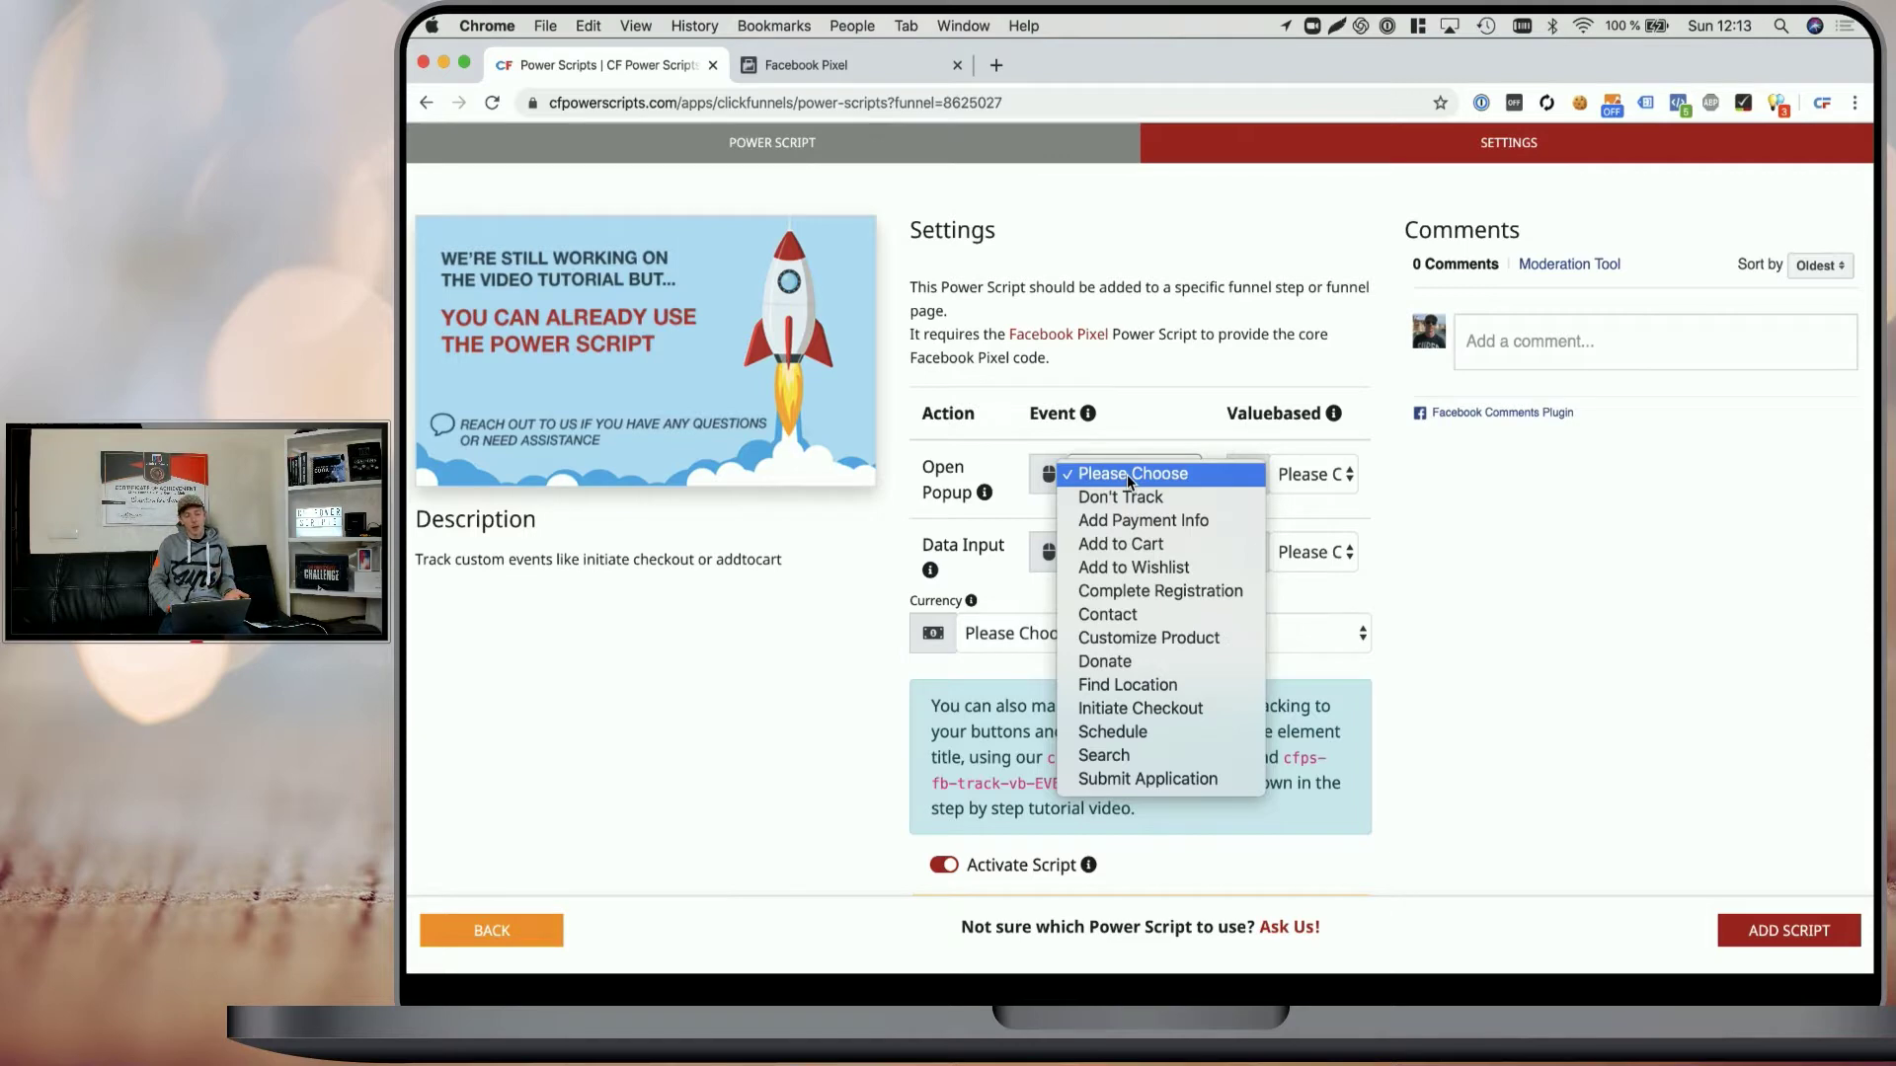
left_click(1128, 474)
left_click(1127, 474)
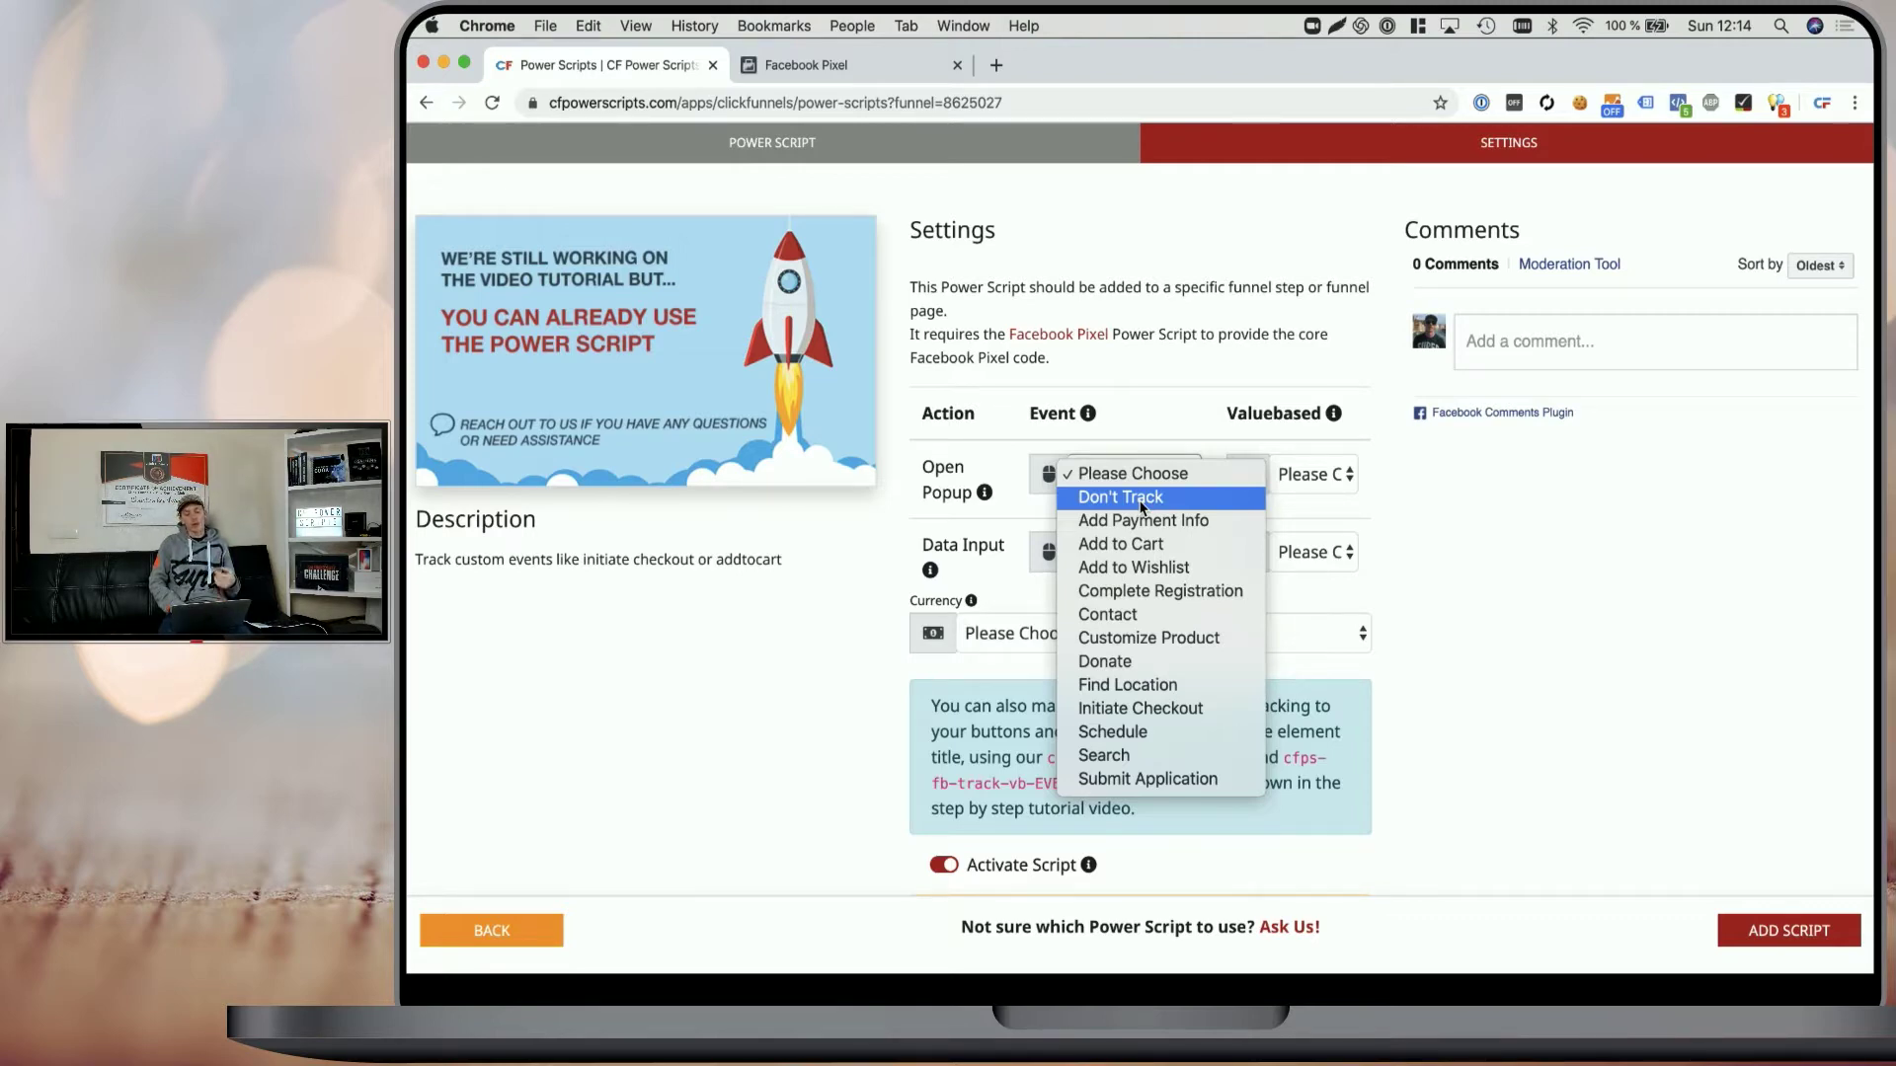
left_click(1142, 508)
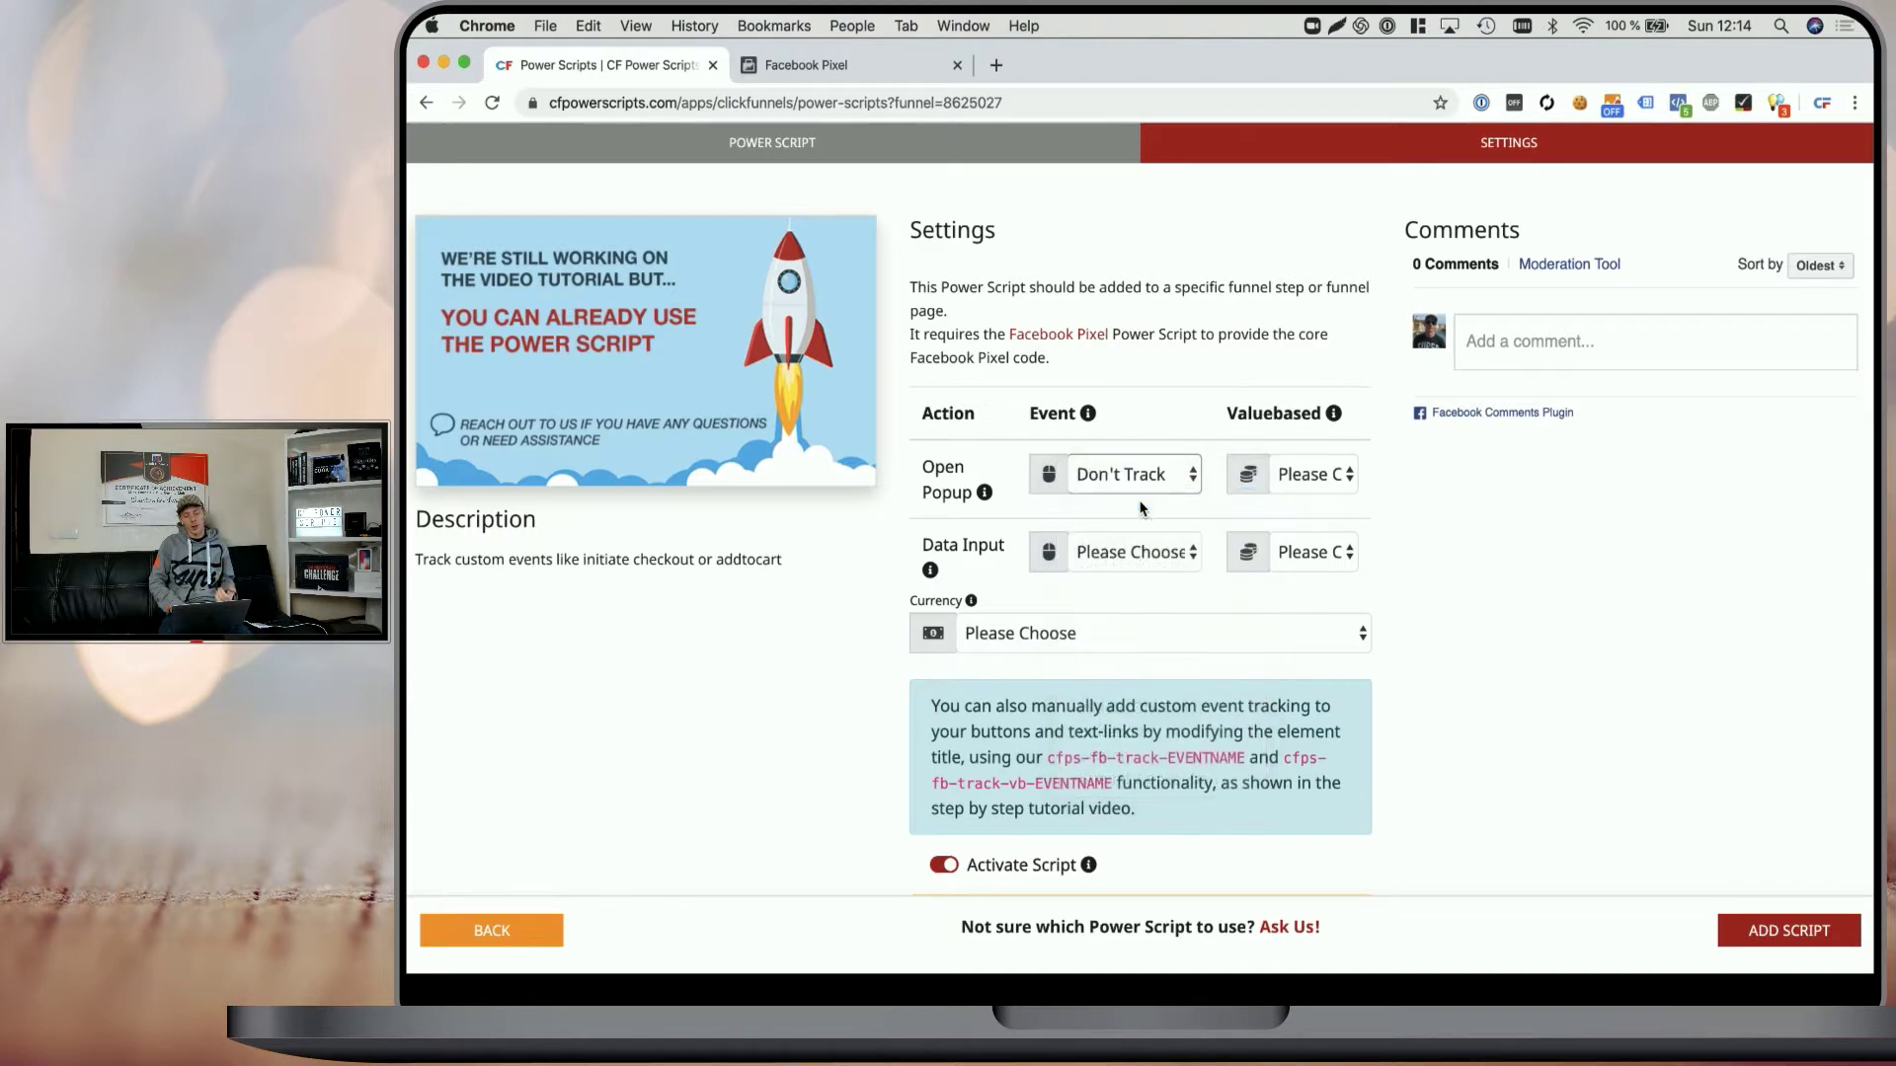
left_click(1305, 479)
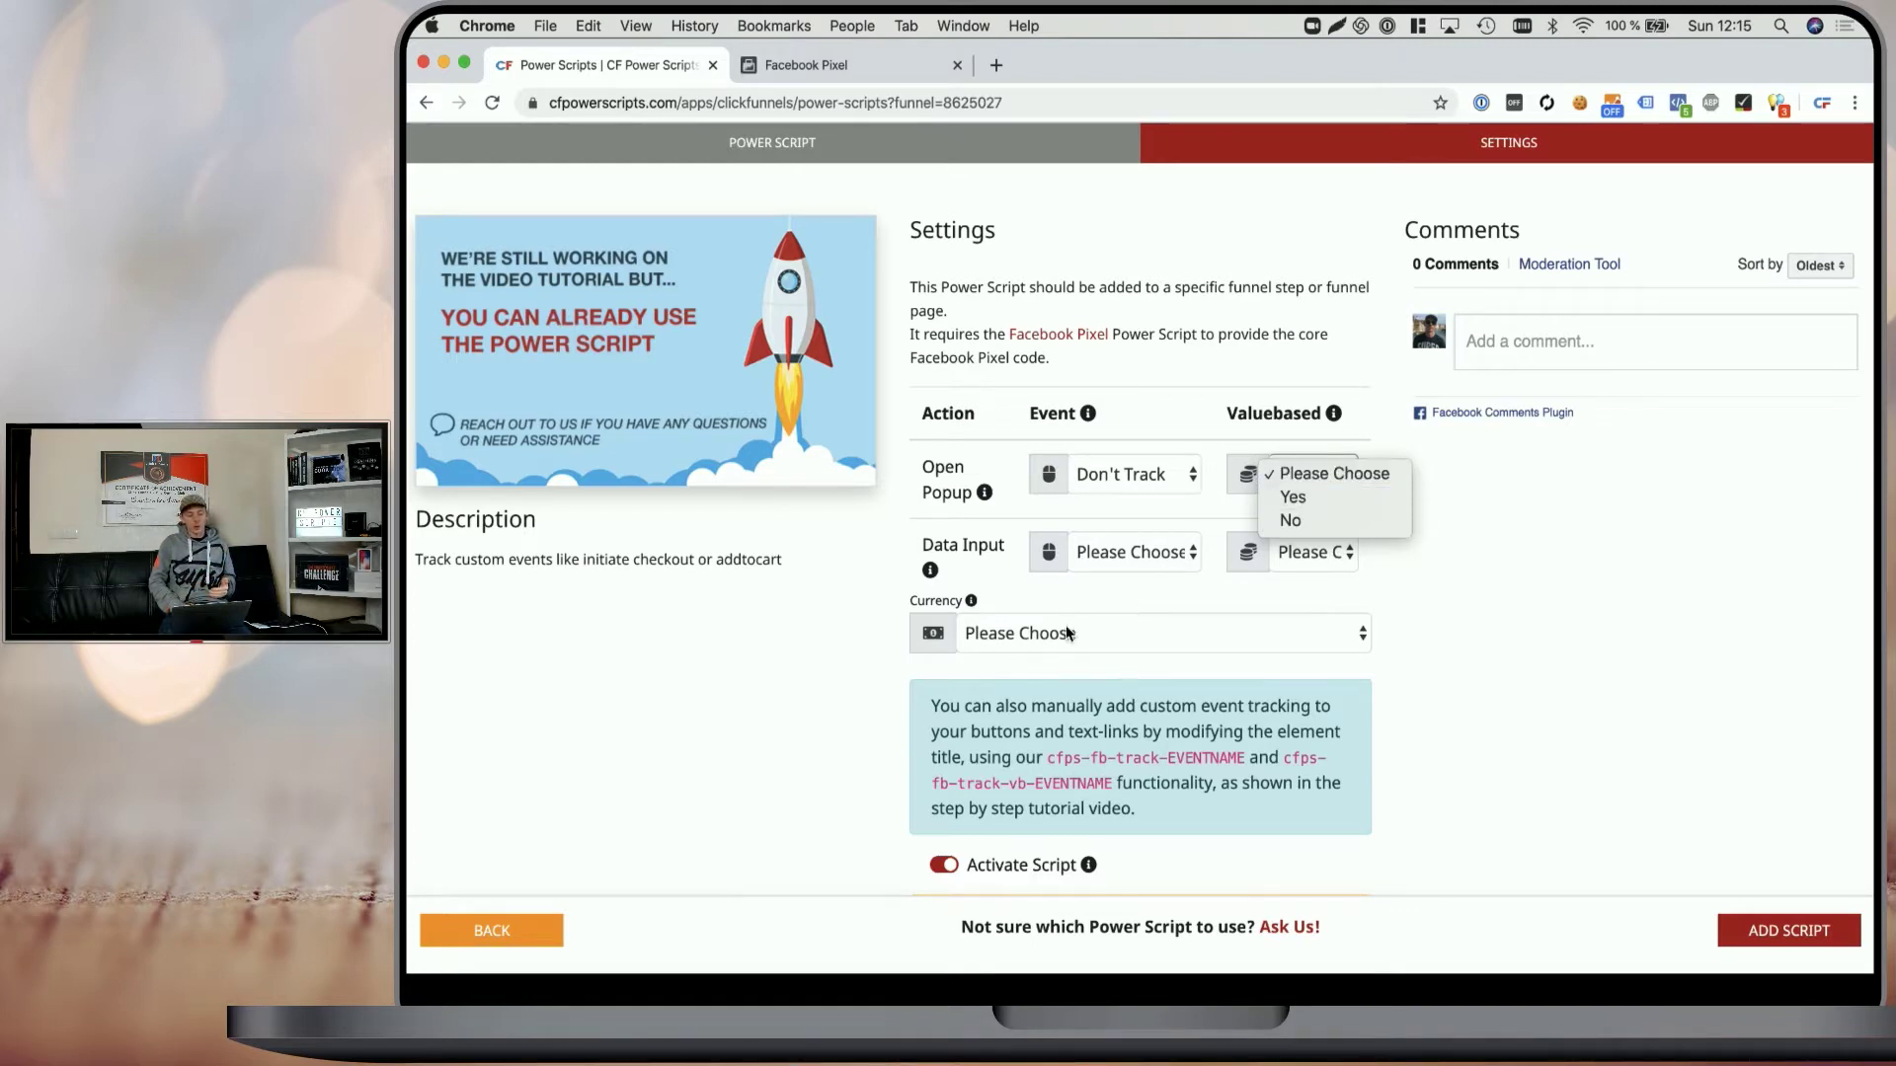
left_click(1343, 507)
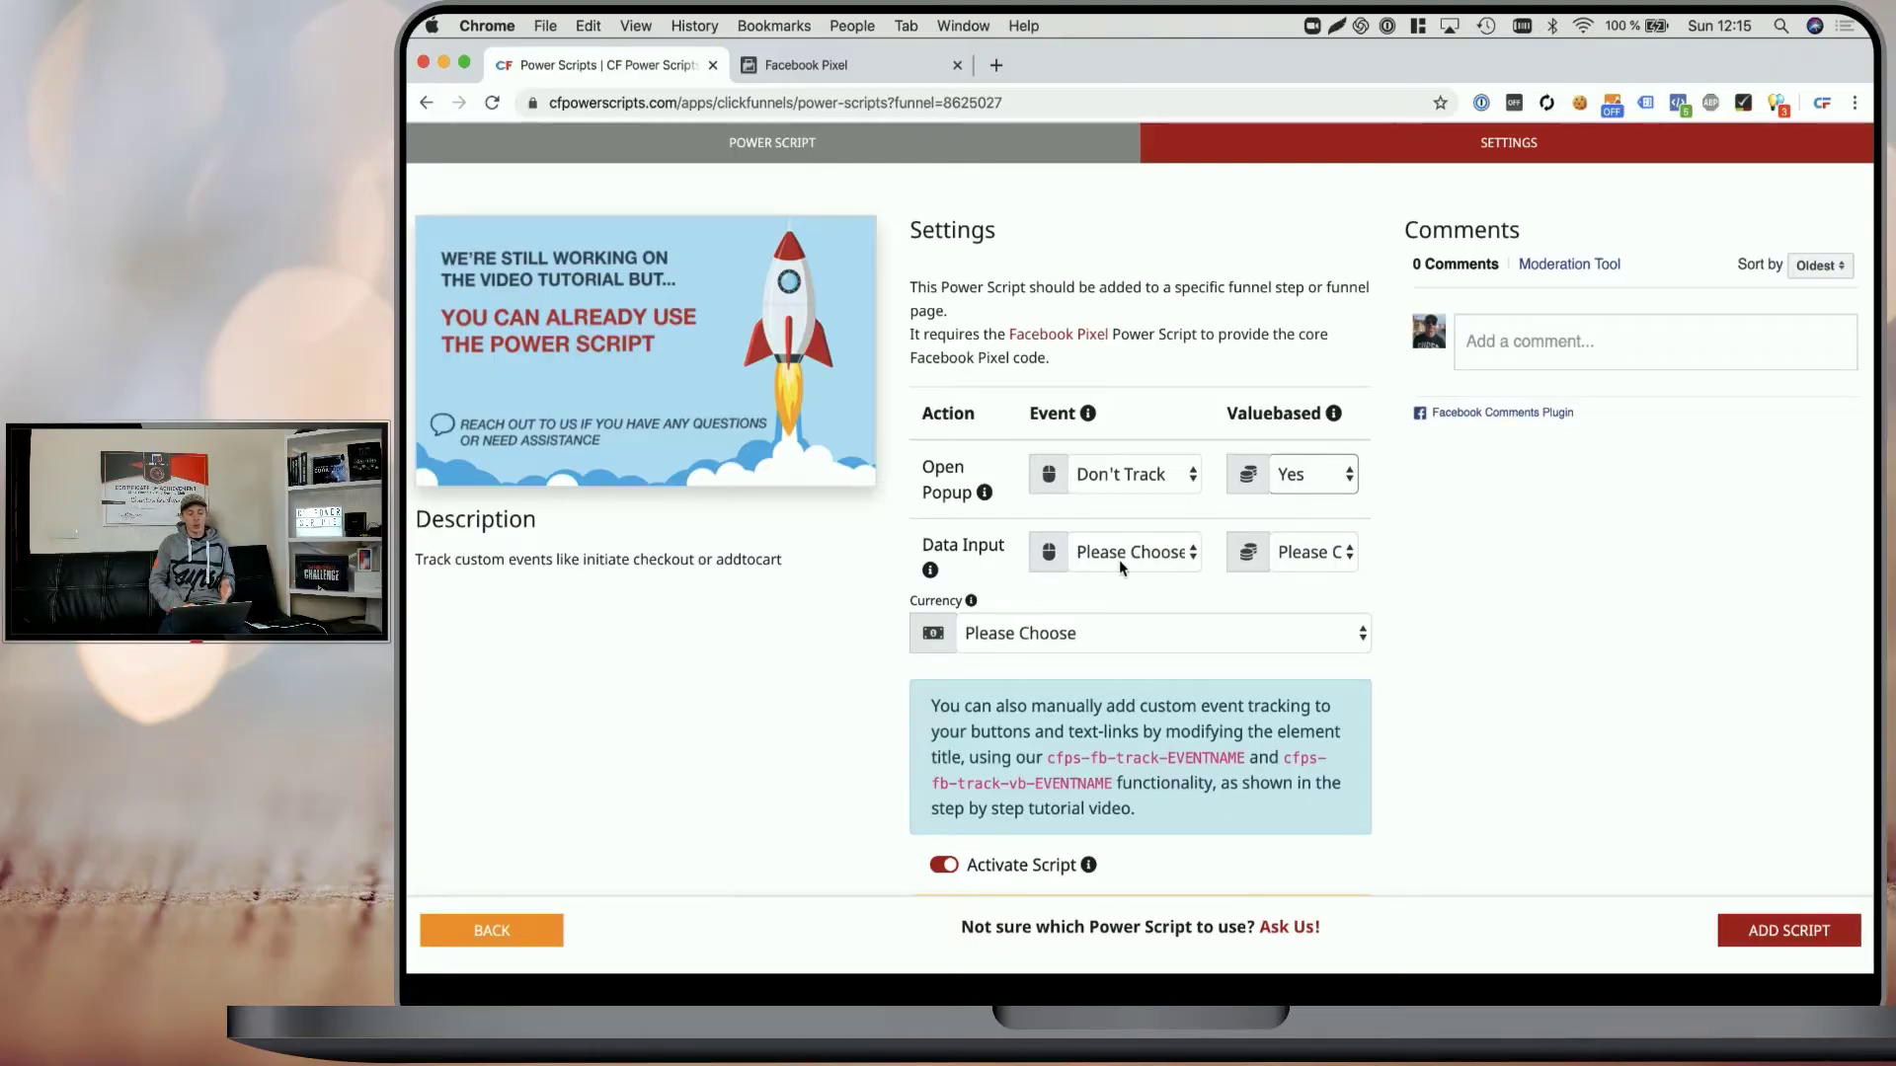
- Set the Data Input event to Initiate Checkout with Valuebased Yes, and the currency to USD
left_click(1125, 560)
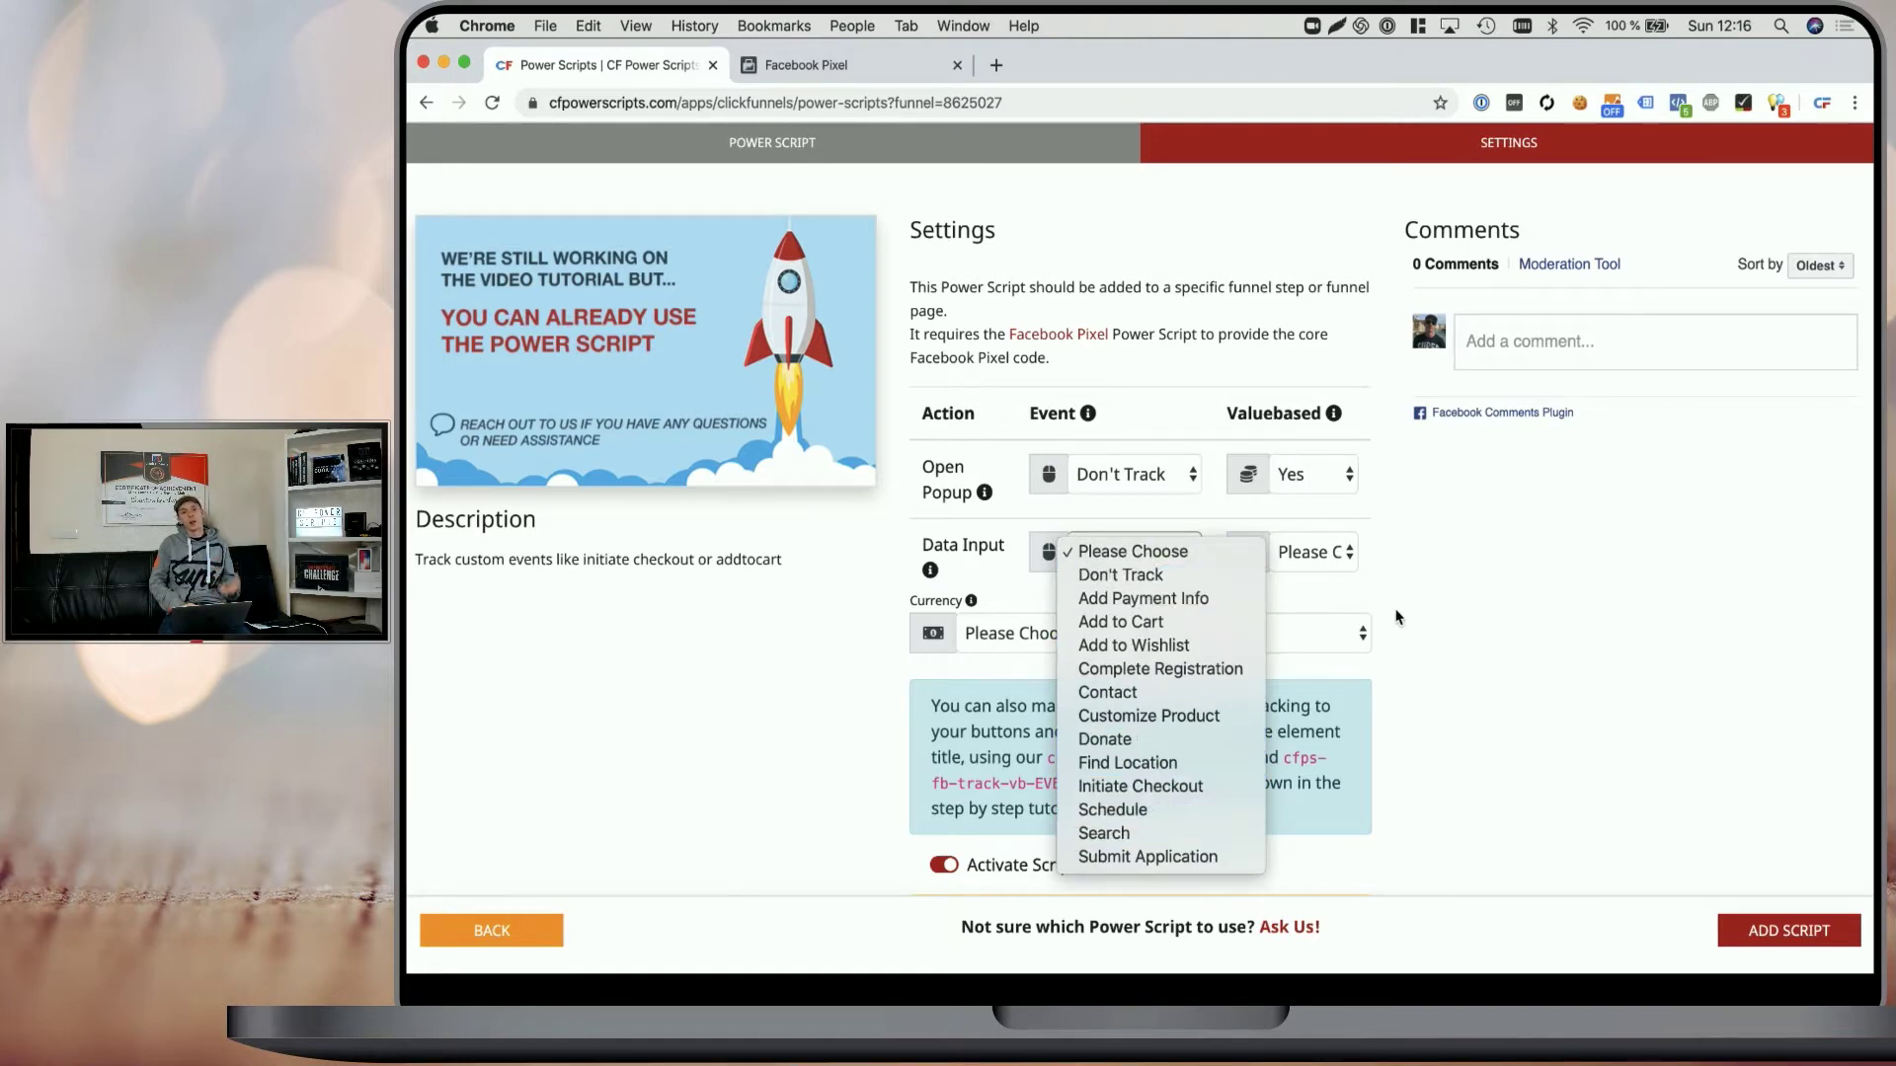
left_click(1152, 787)
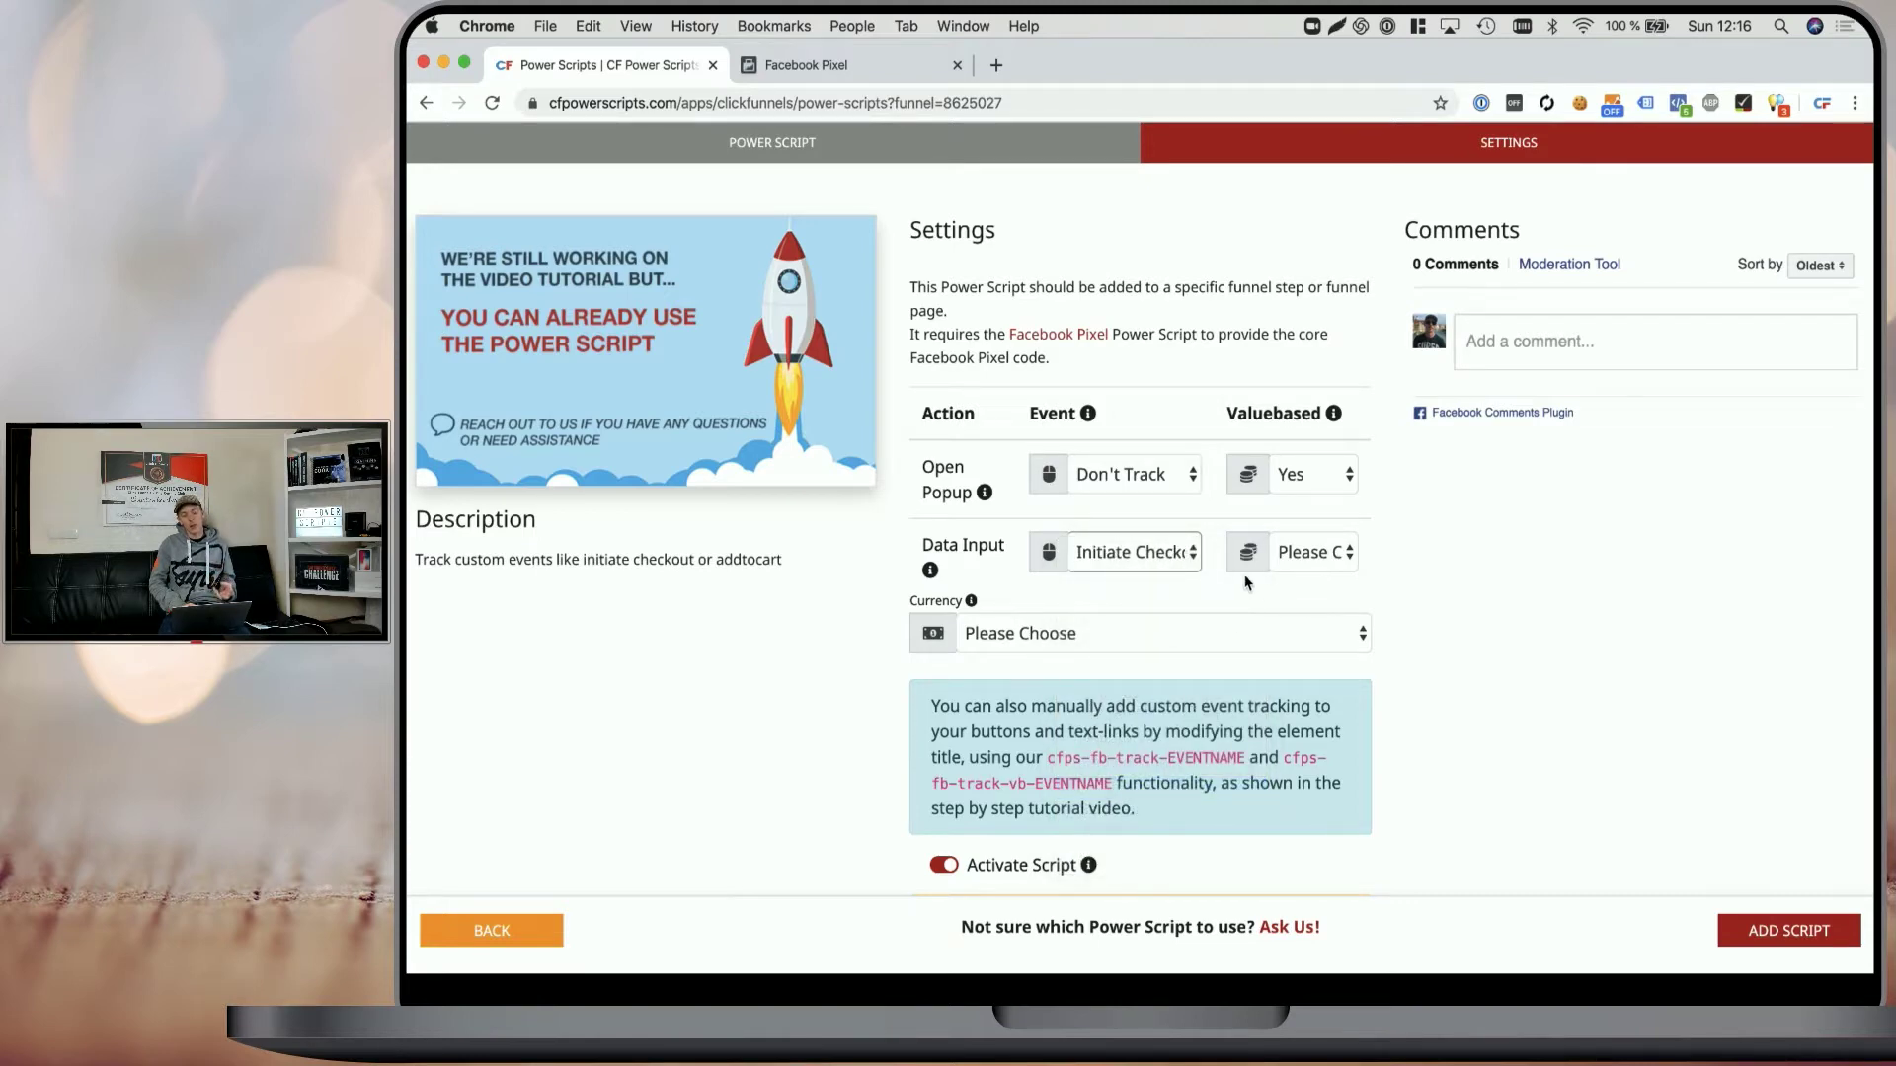
left_click(1304, 559)
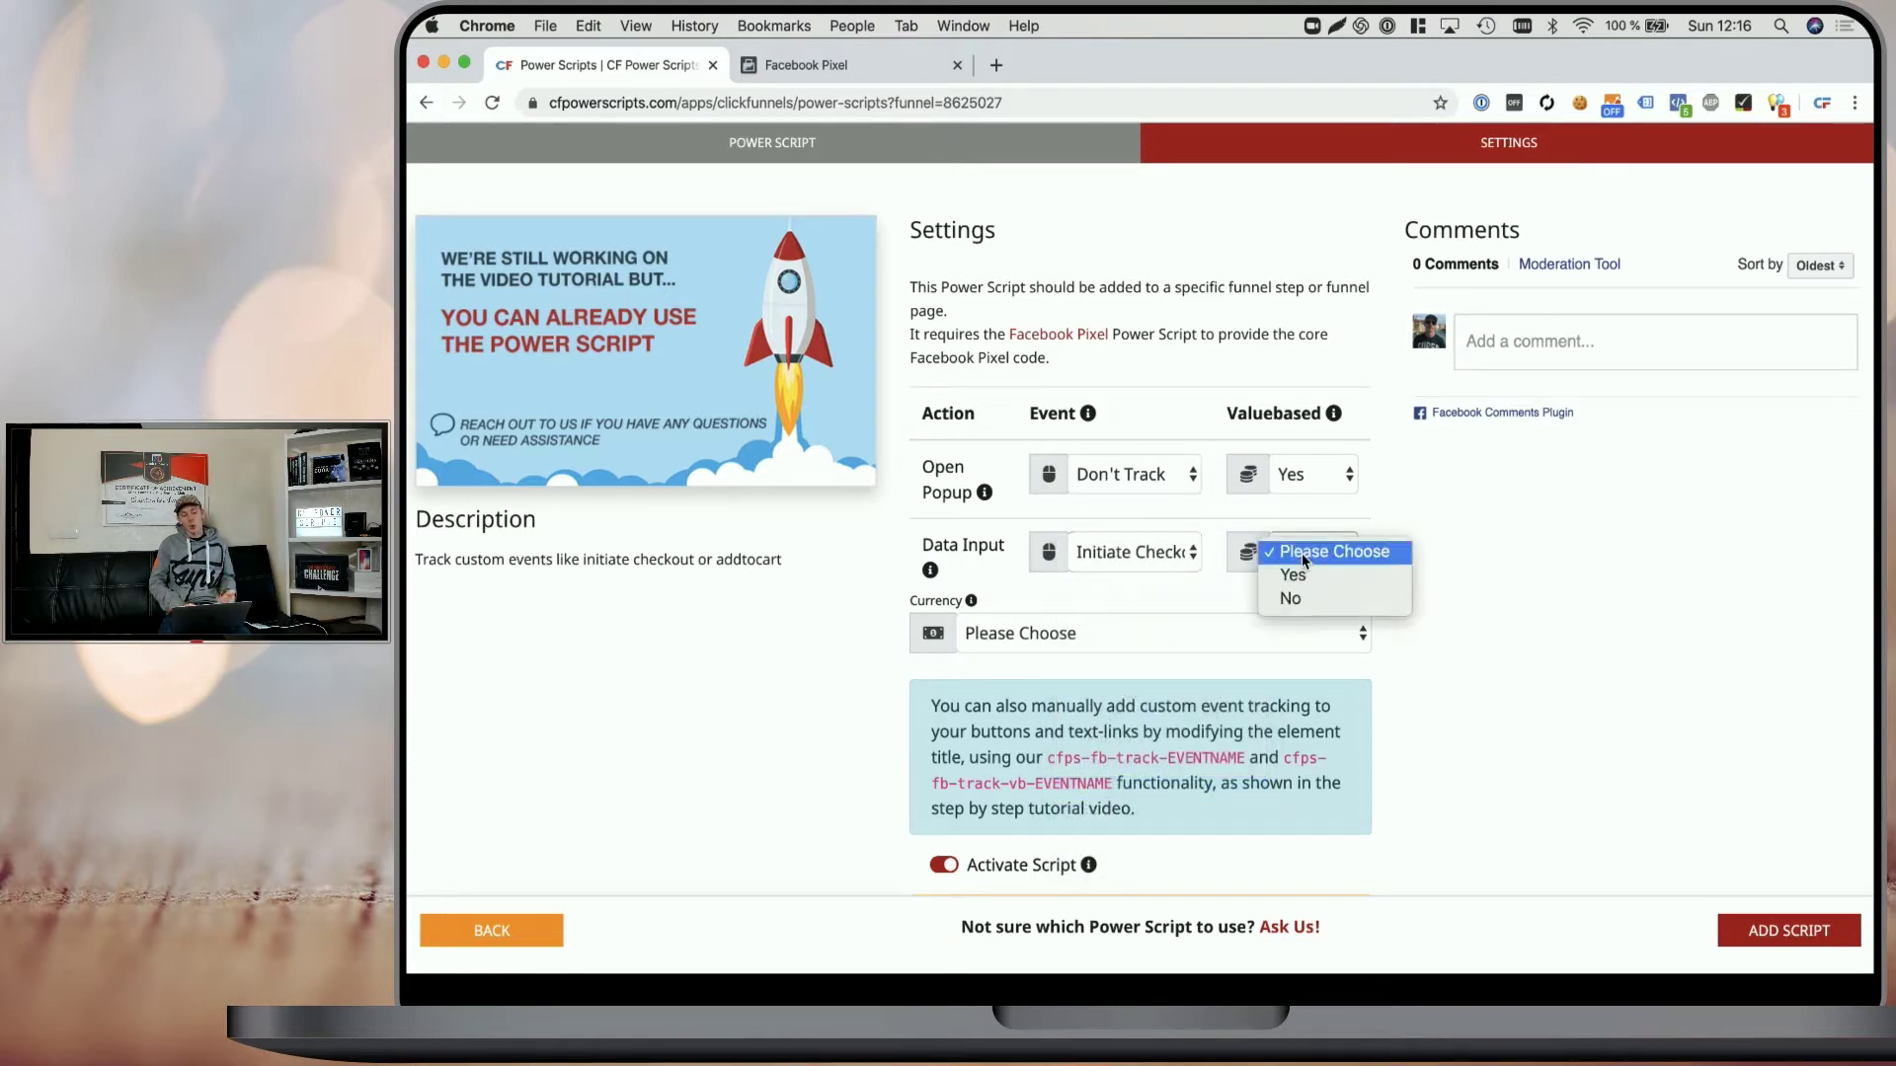
left_click(1301, 574)
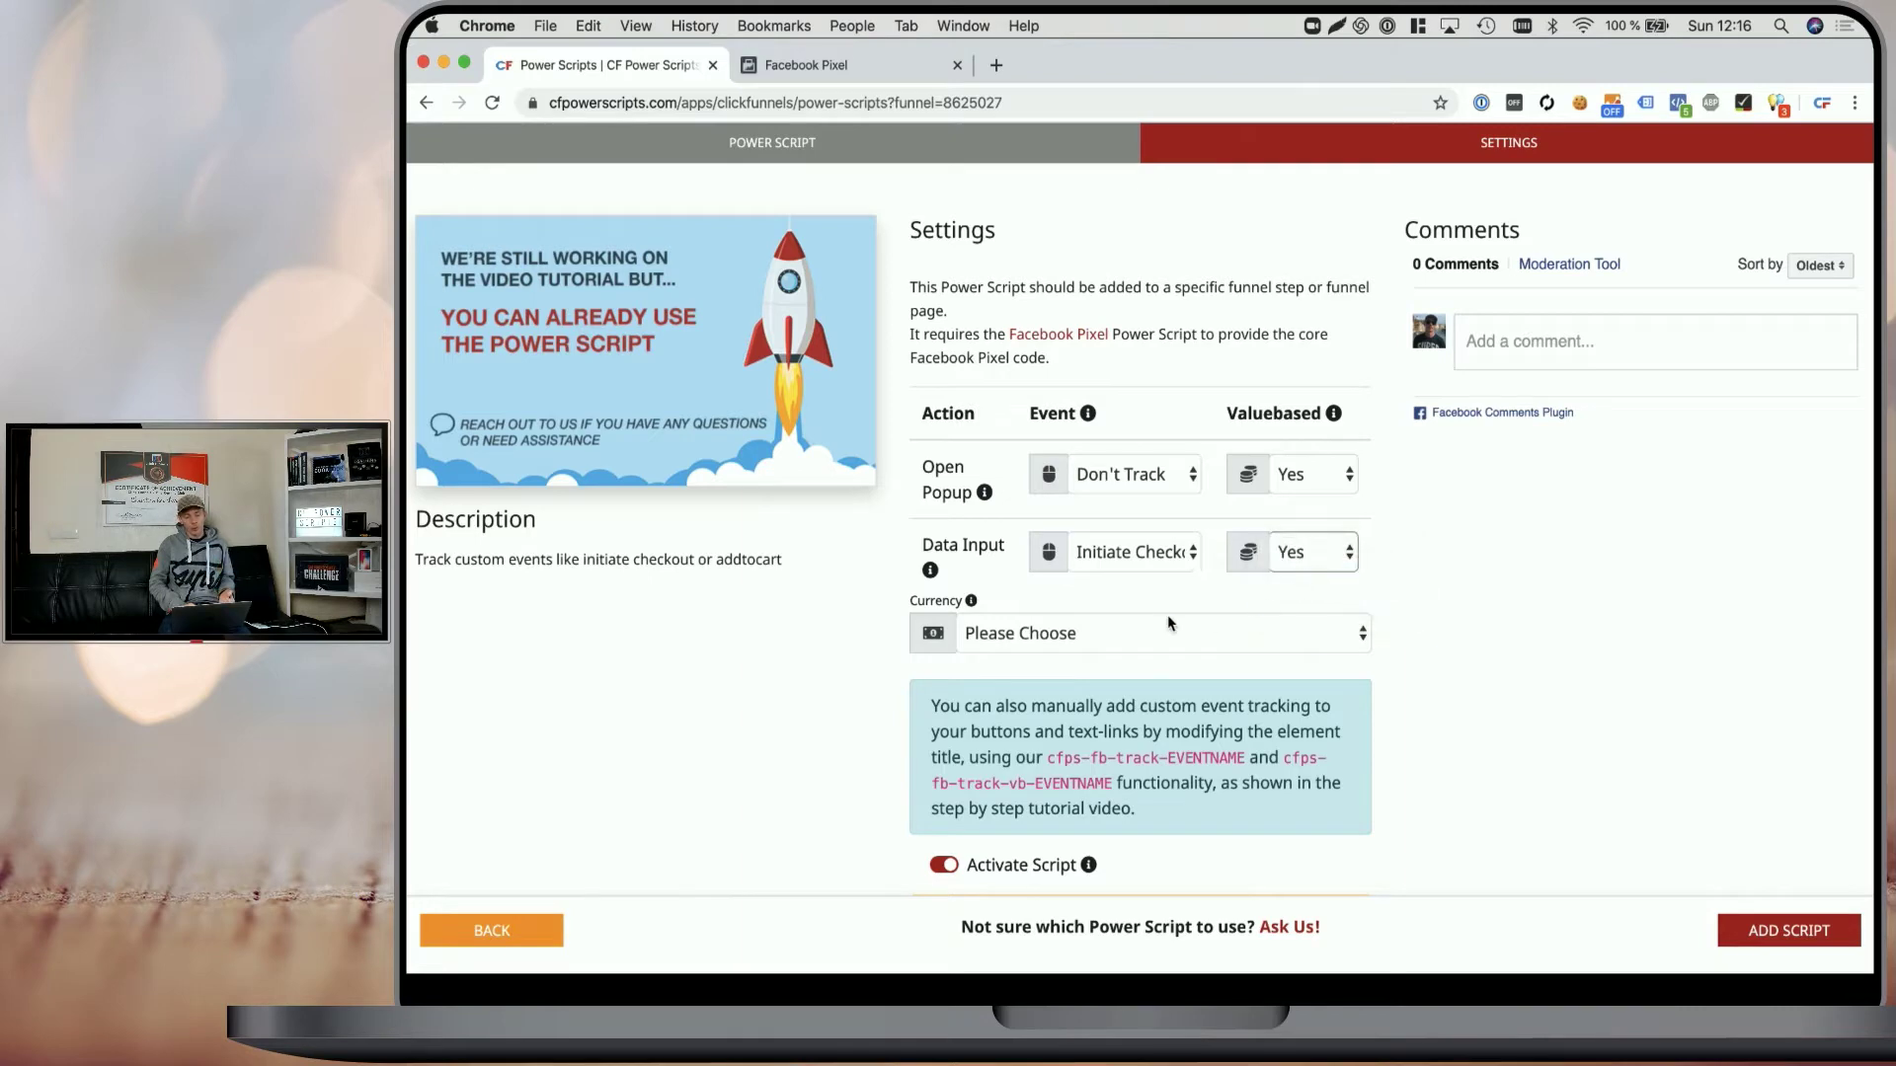
left_click(1110, 635)
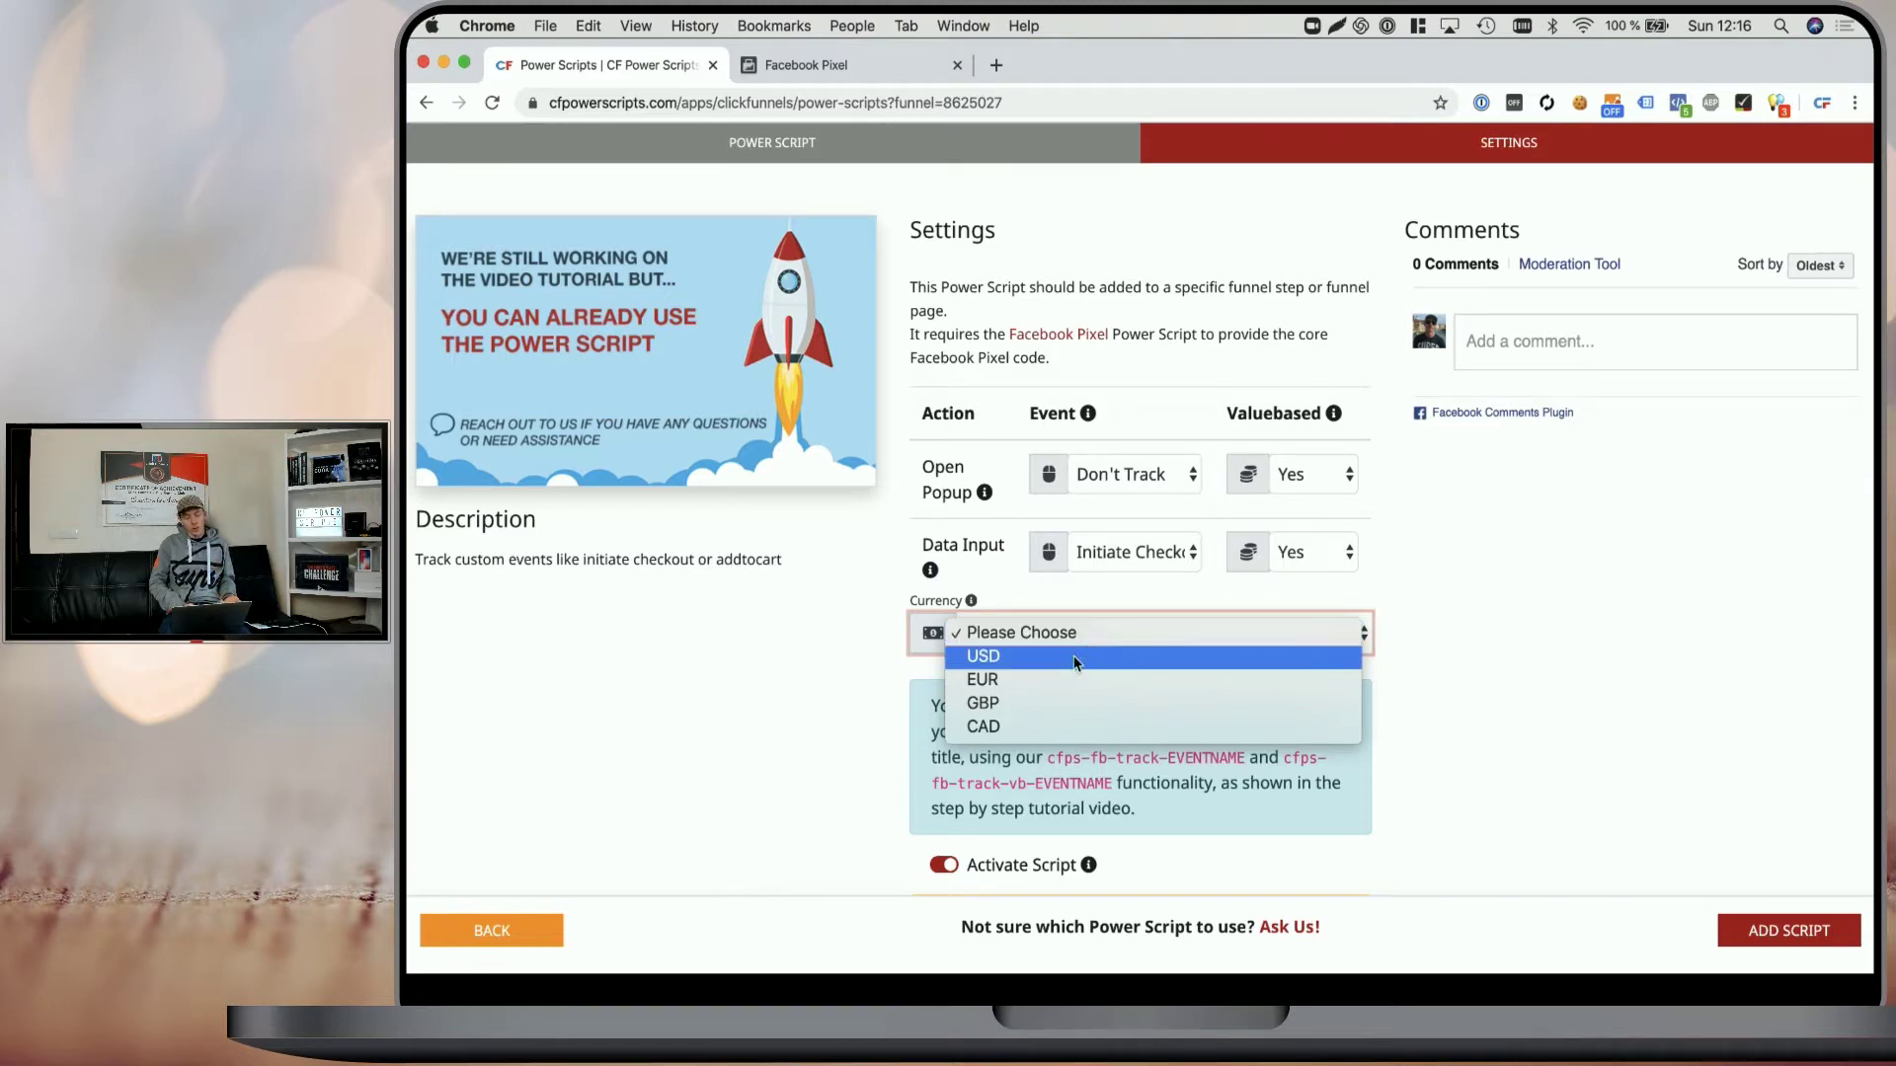
left_click(1069, 660)
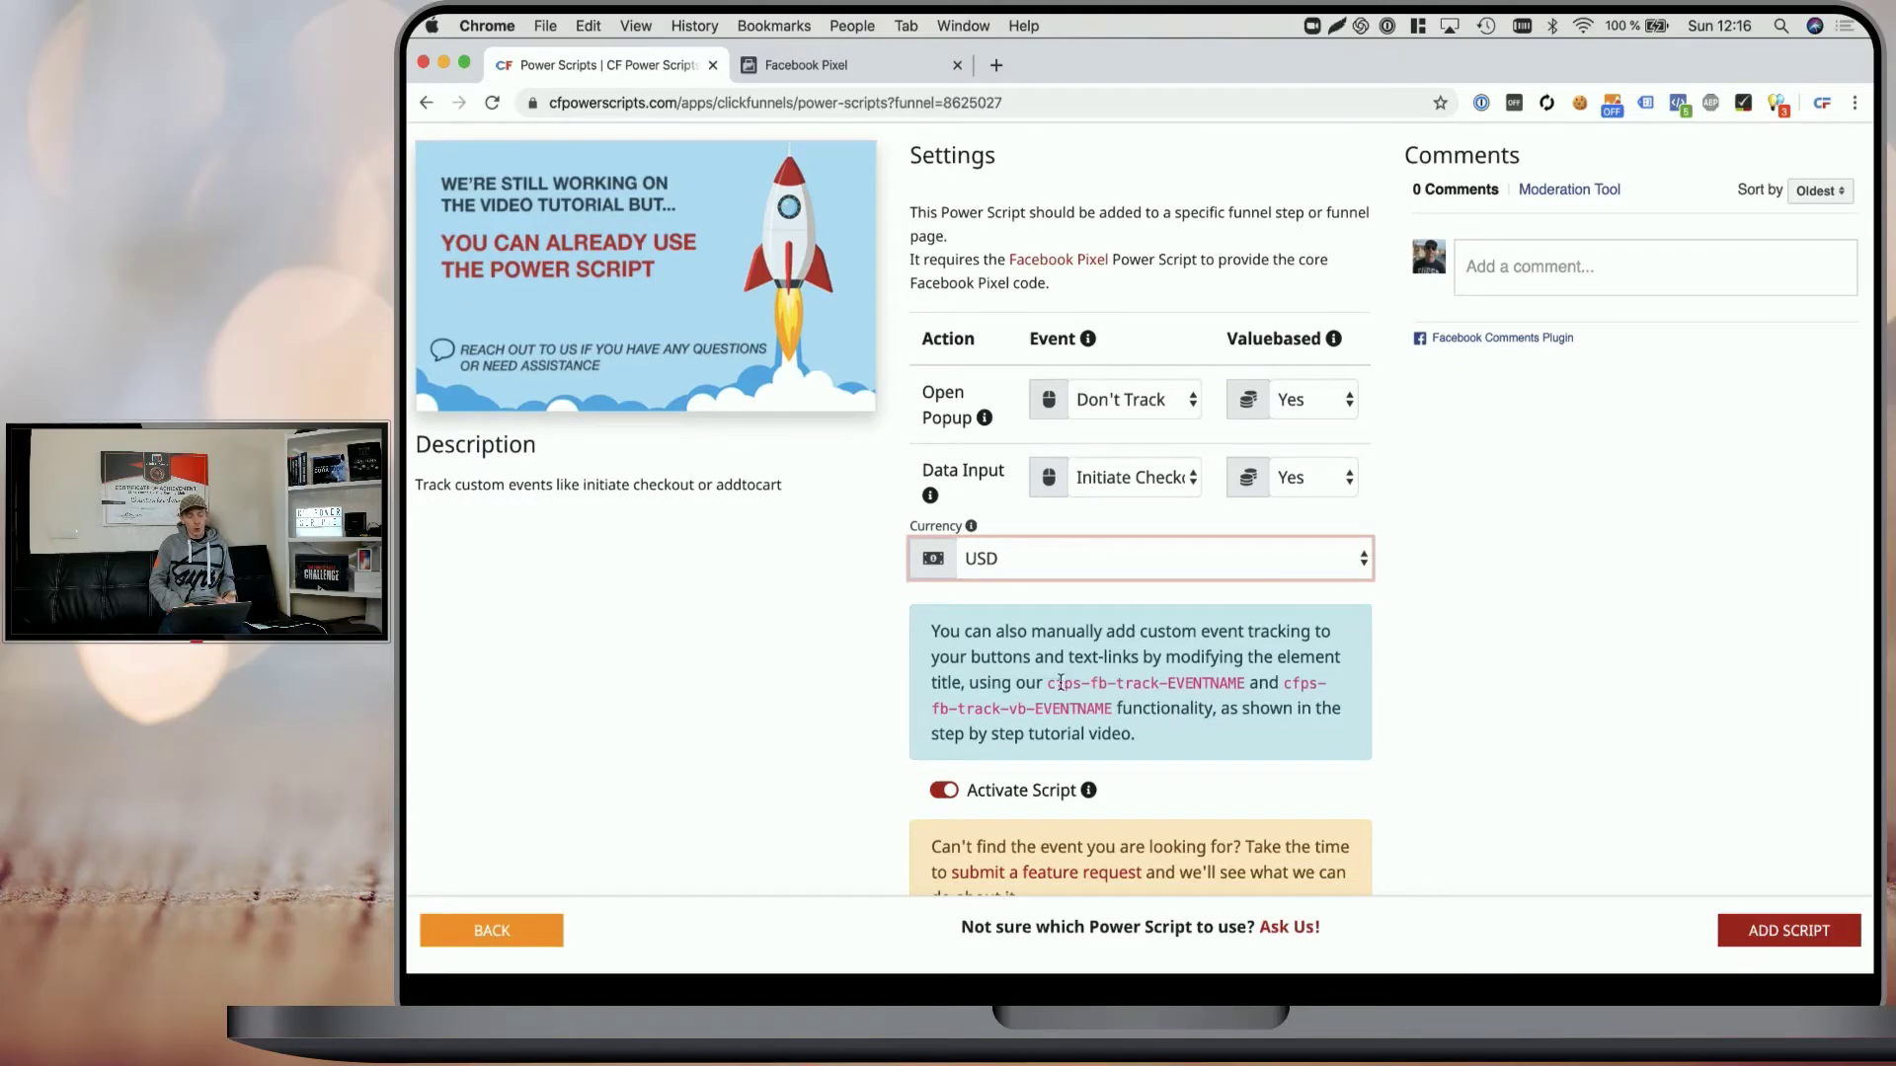
- Copy the "cfps-fb-track-" prefix from the manual tracking note and add the script to the funnel
left_click_drag(1048, 683, 1166, 680)
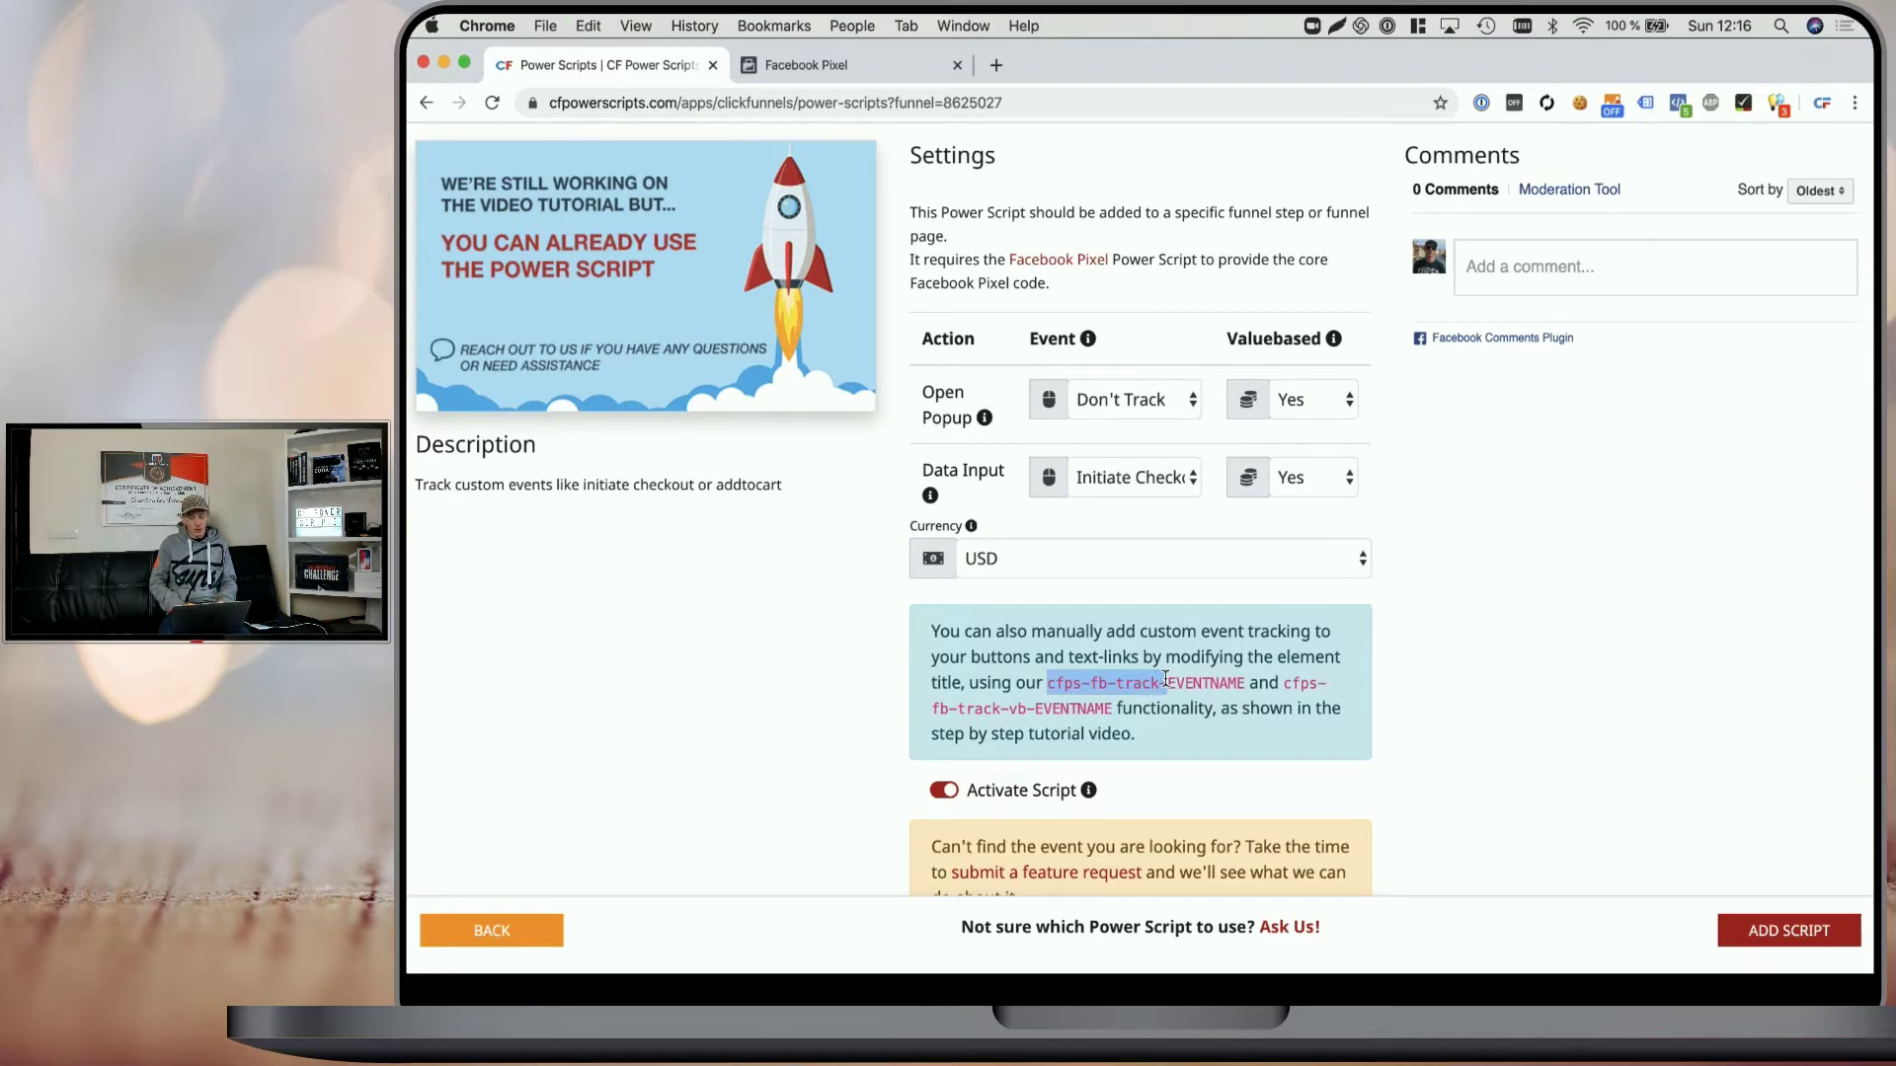
left_click(1774, 931)
- Open the funnel's Optin step page in the ClickFunnels page editor
left_click(801, 641)
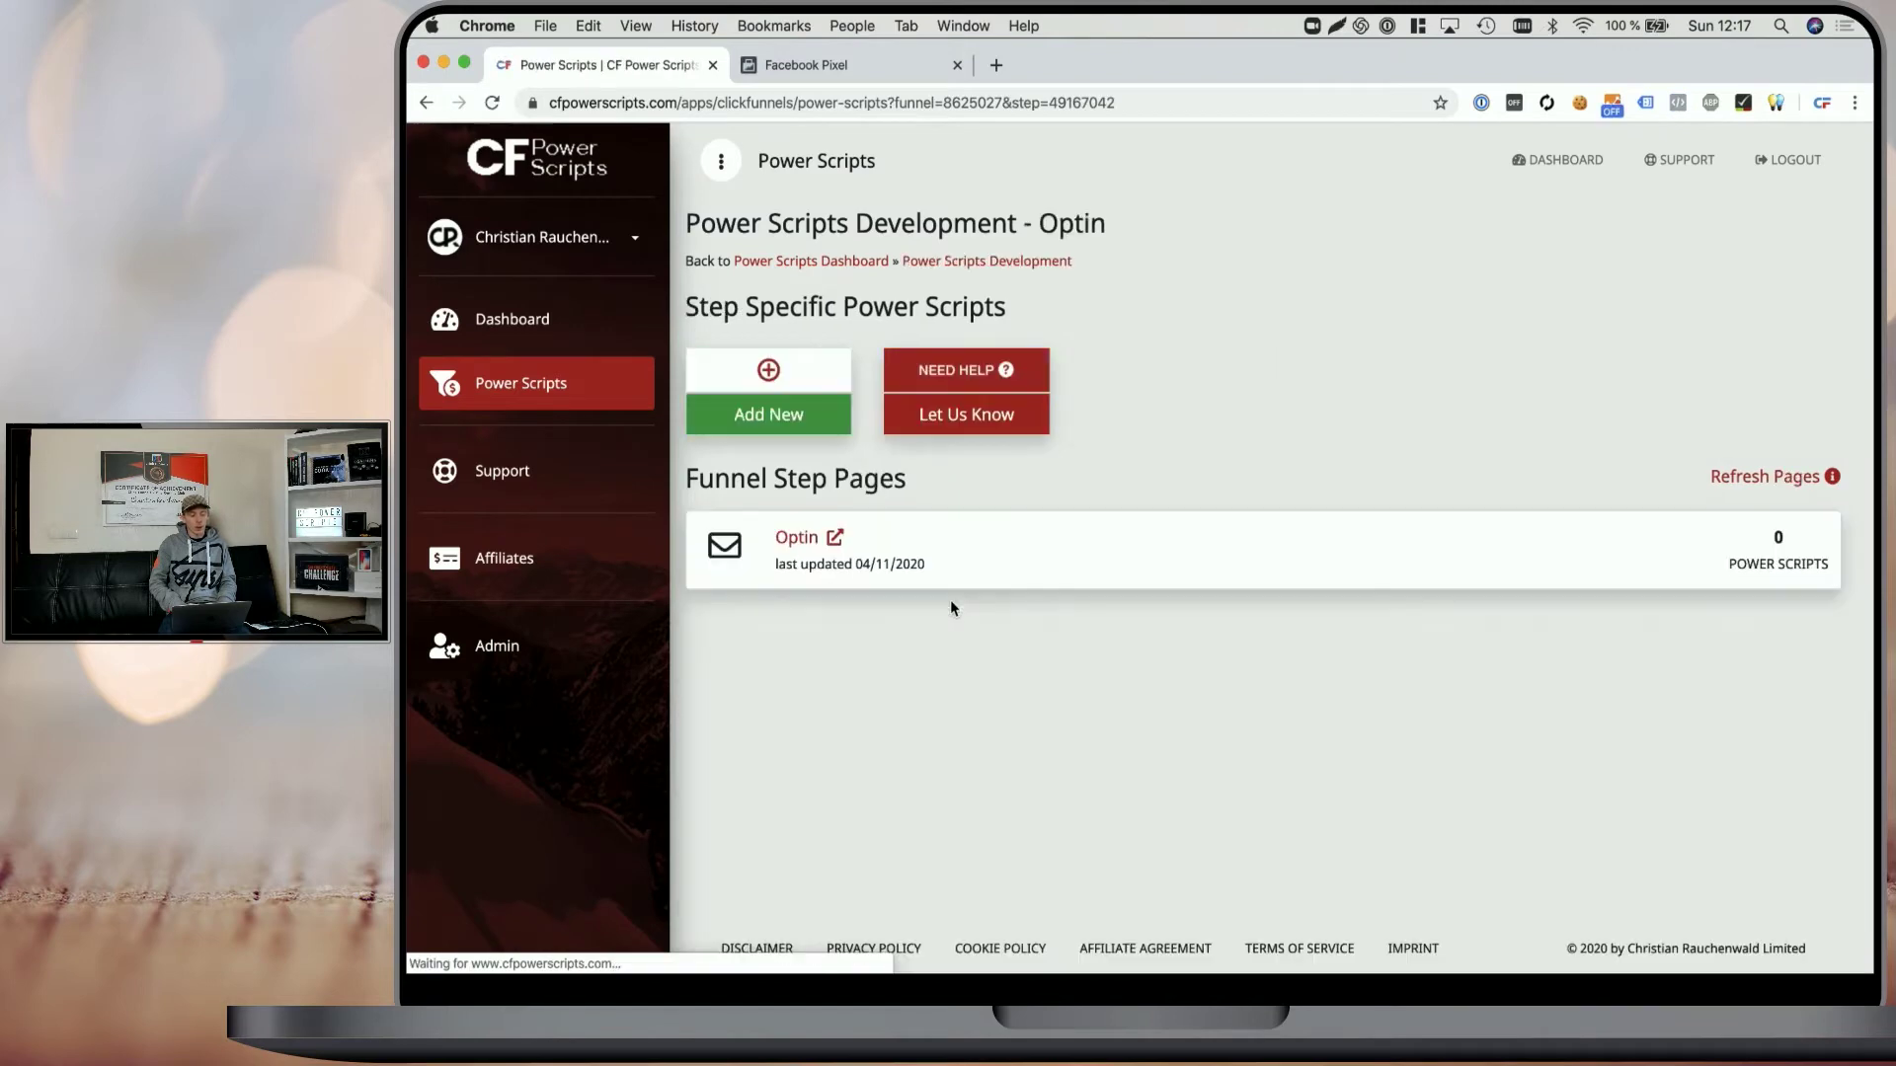
left_click(834, 538)
left_click(1103, 559)
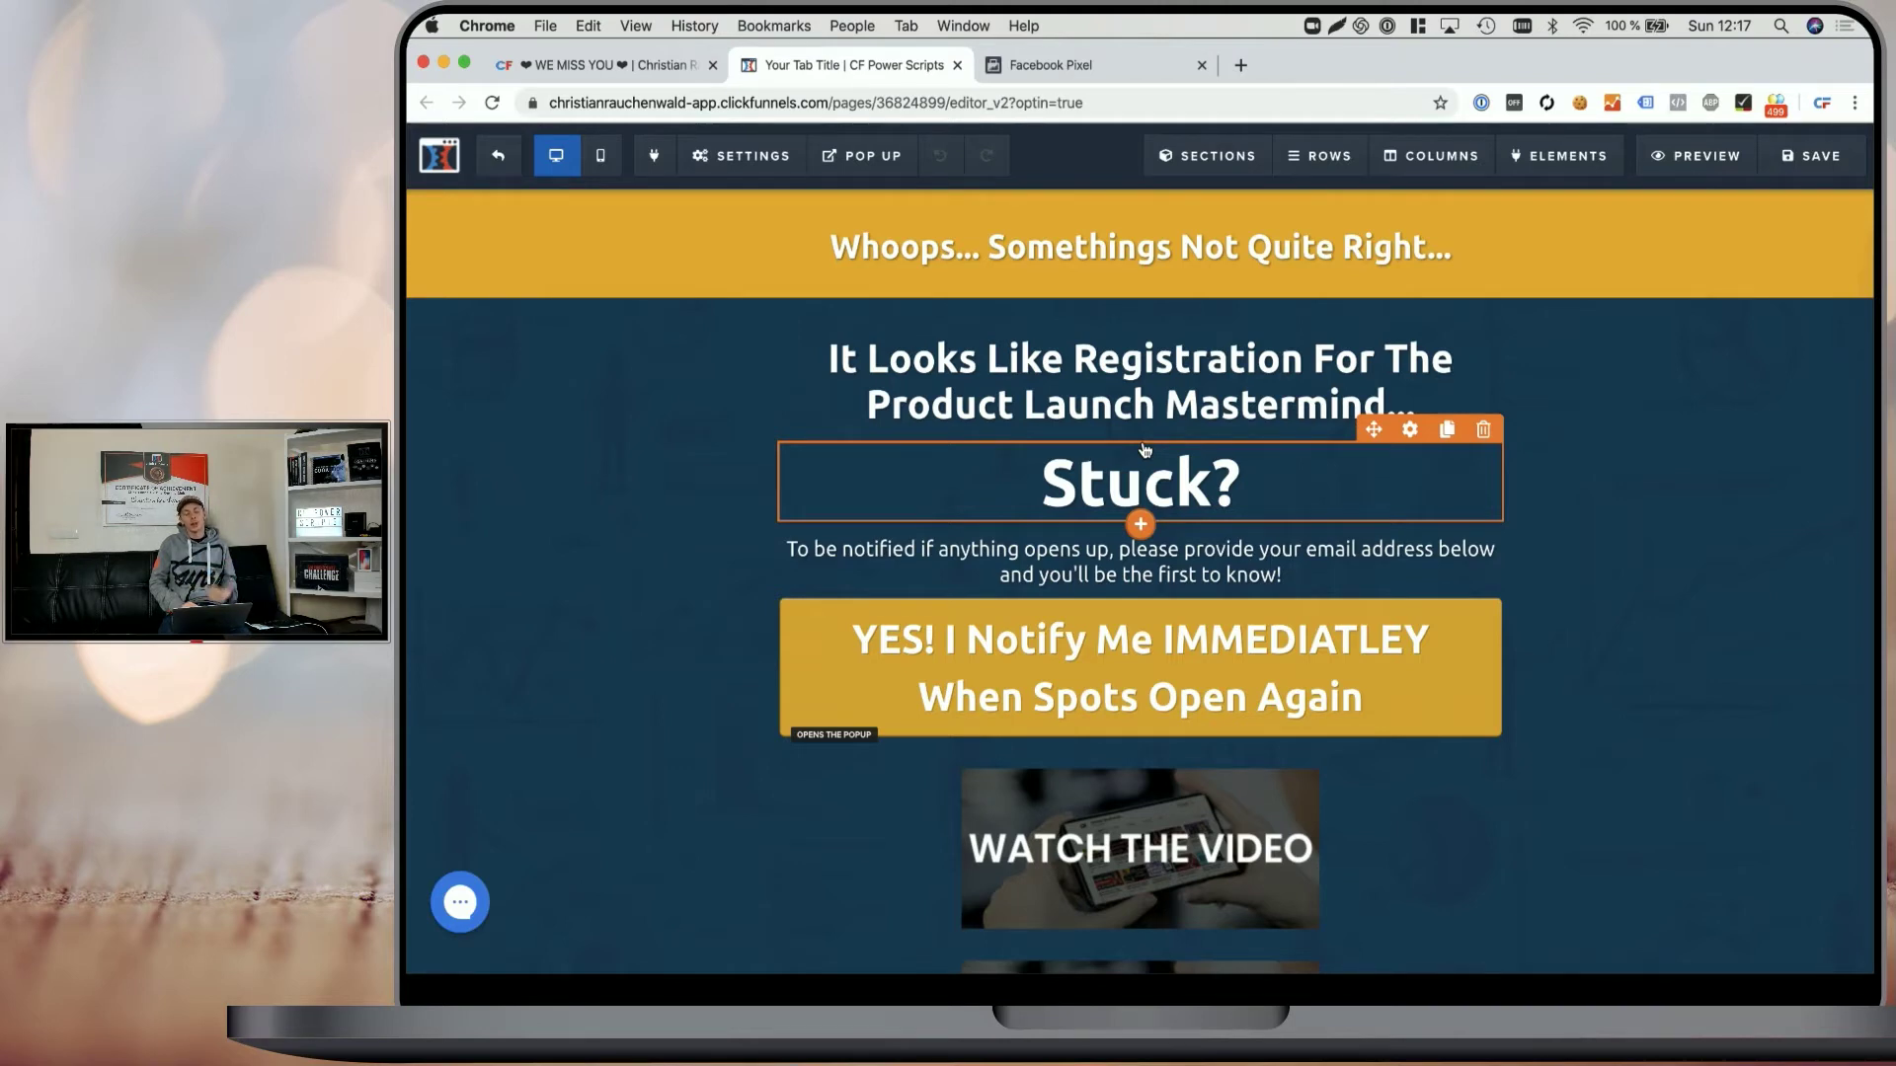
- Set the CSS title of the "YES! I Notify Me IMMEDIATLEY" button to cfps-fb-track-OpenPopup and save the page
scroll(1144, 450, "down", 3)
scroll(1264, 578, "up", 2)
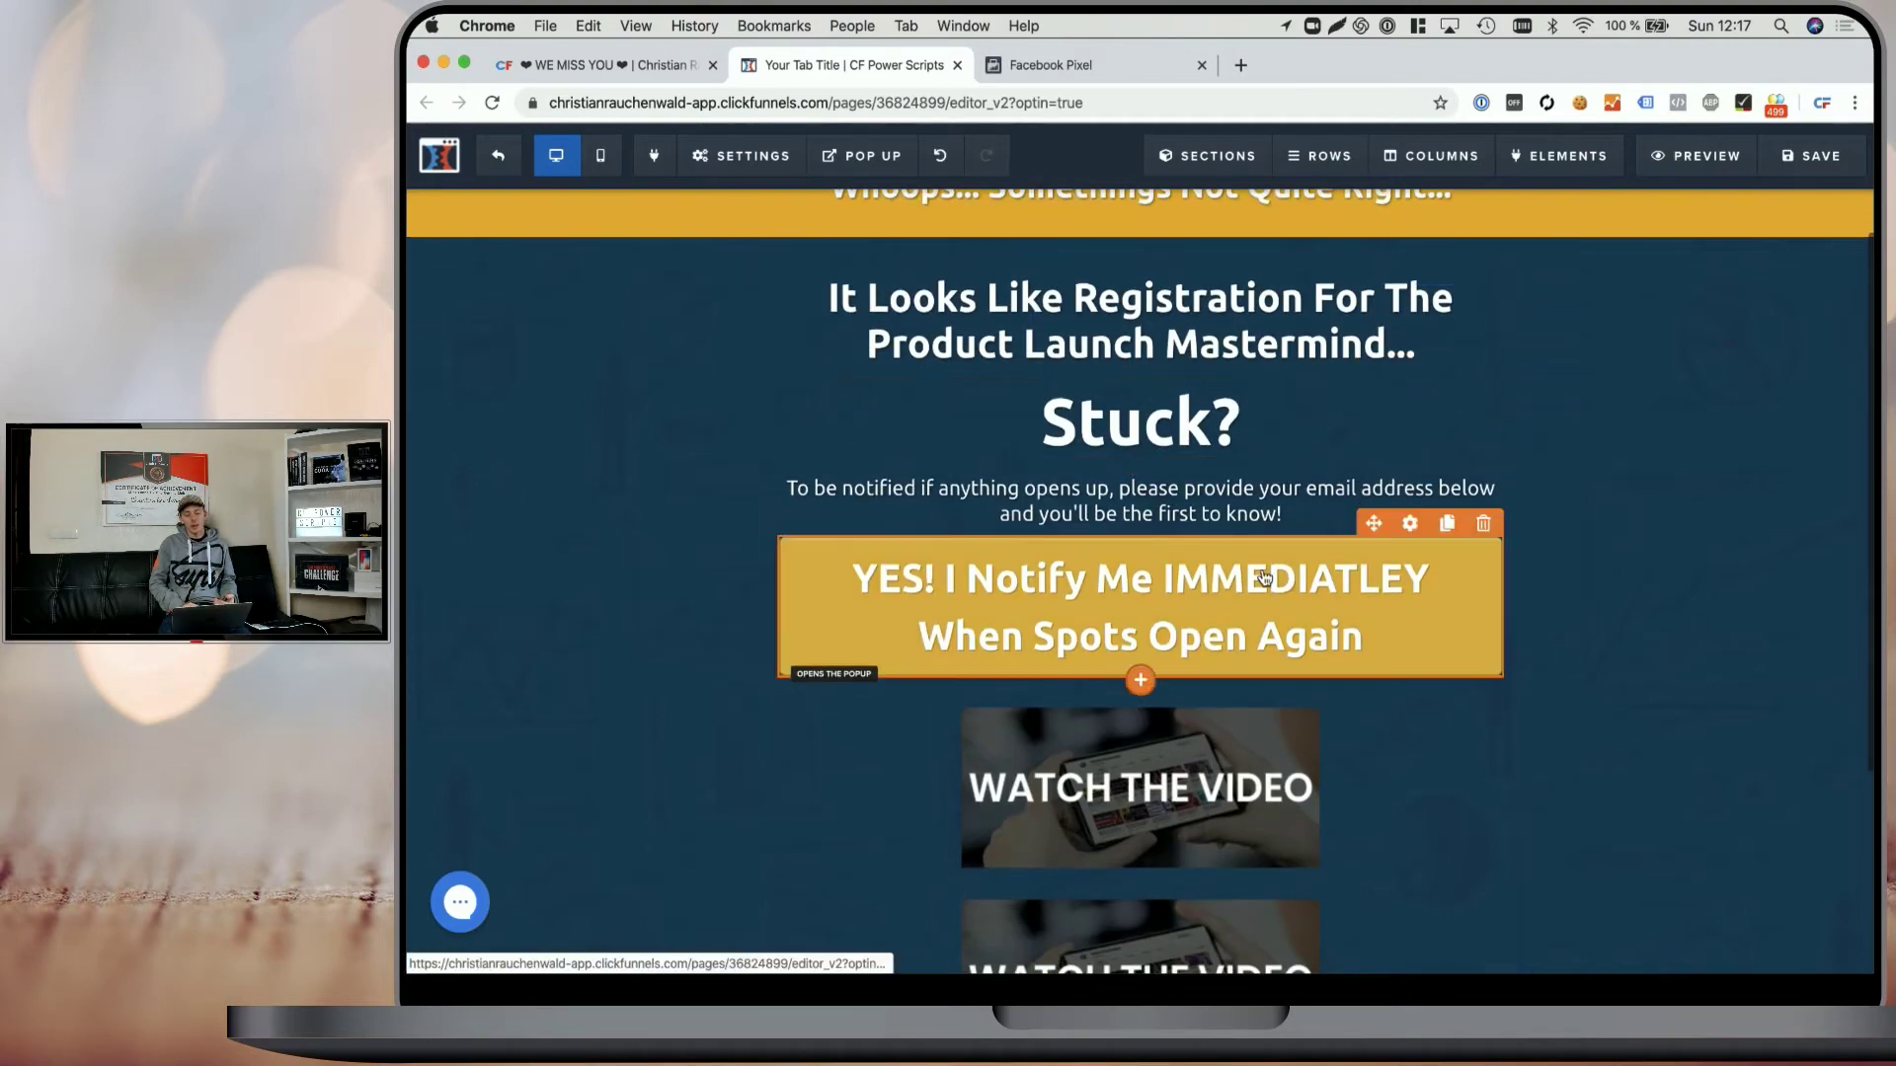
left_click(1263, 577)
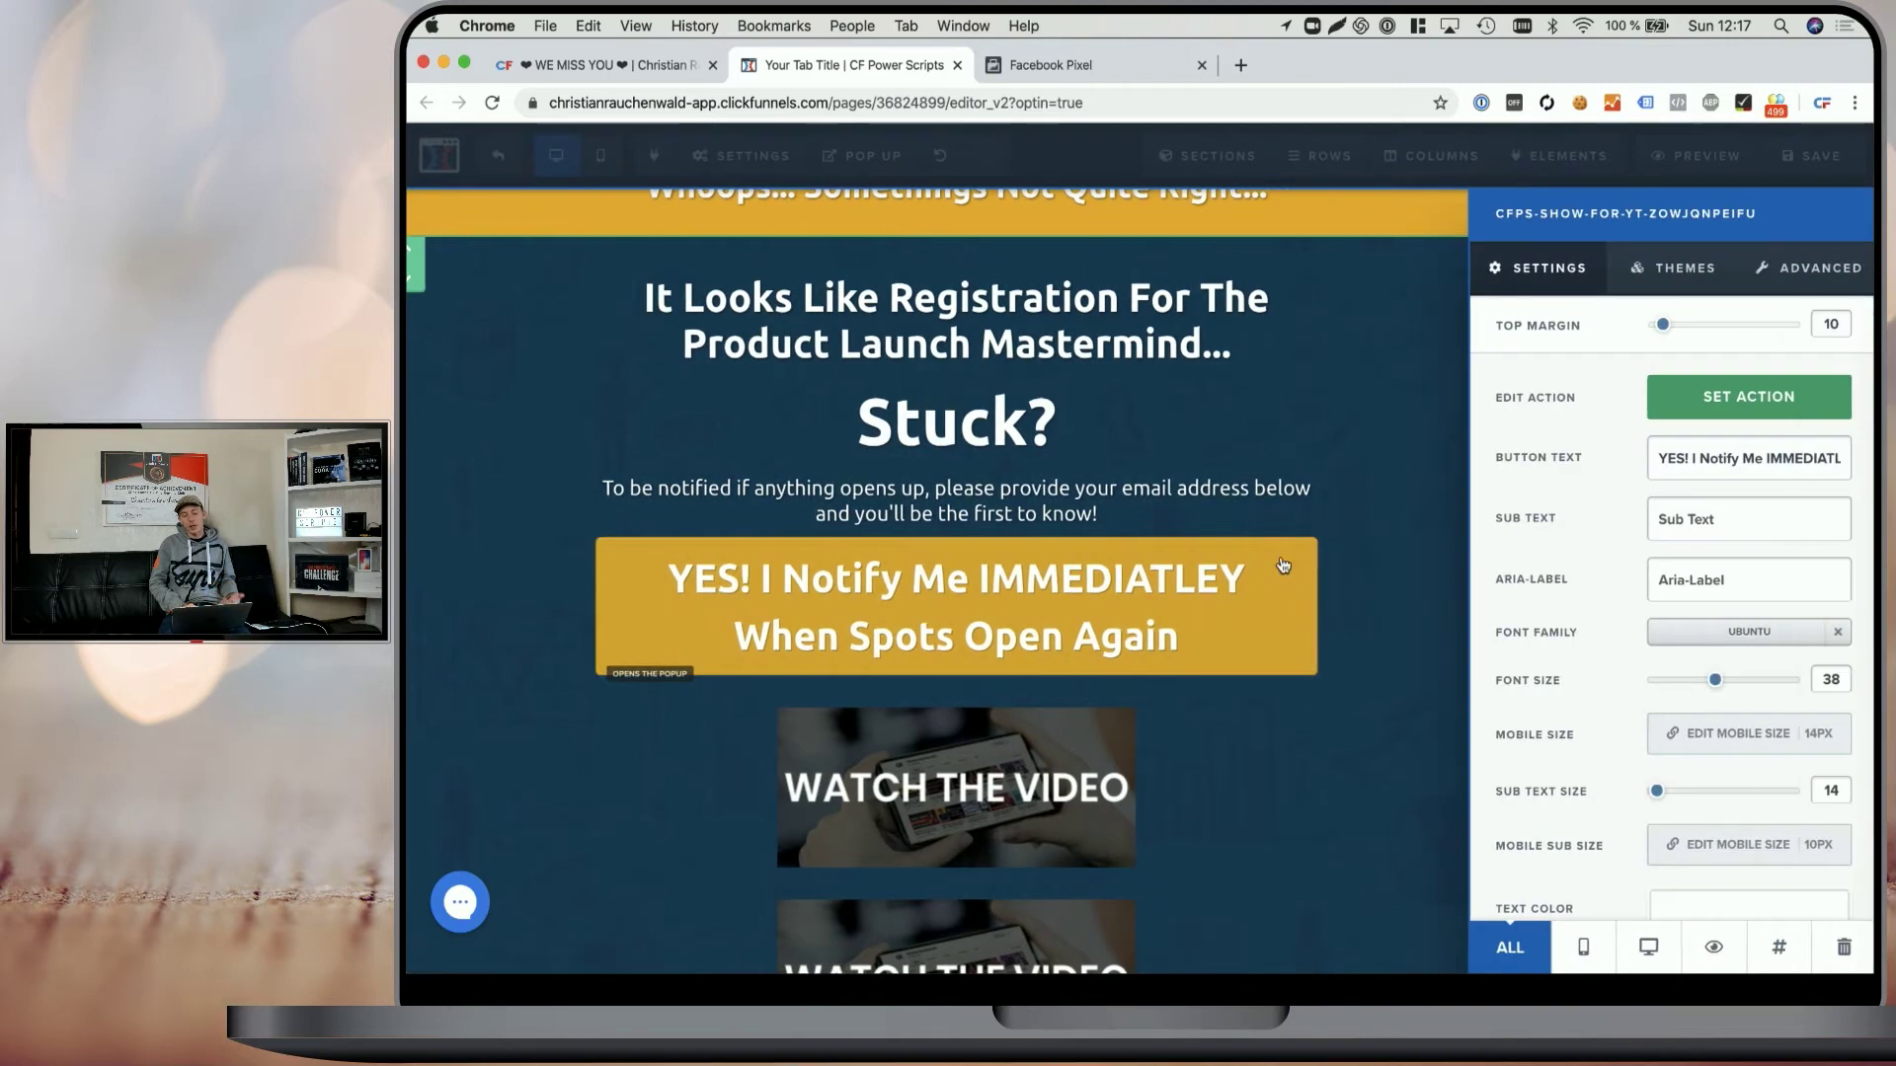
left_click(1779, 948)
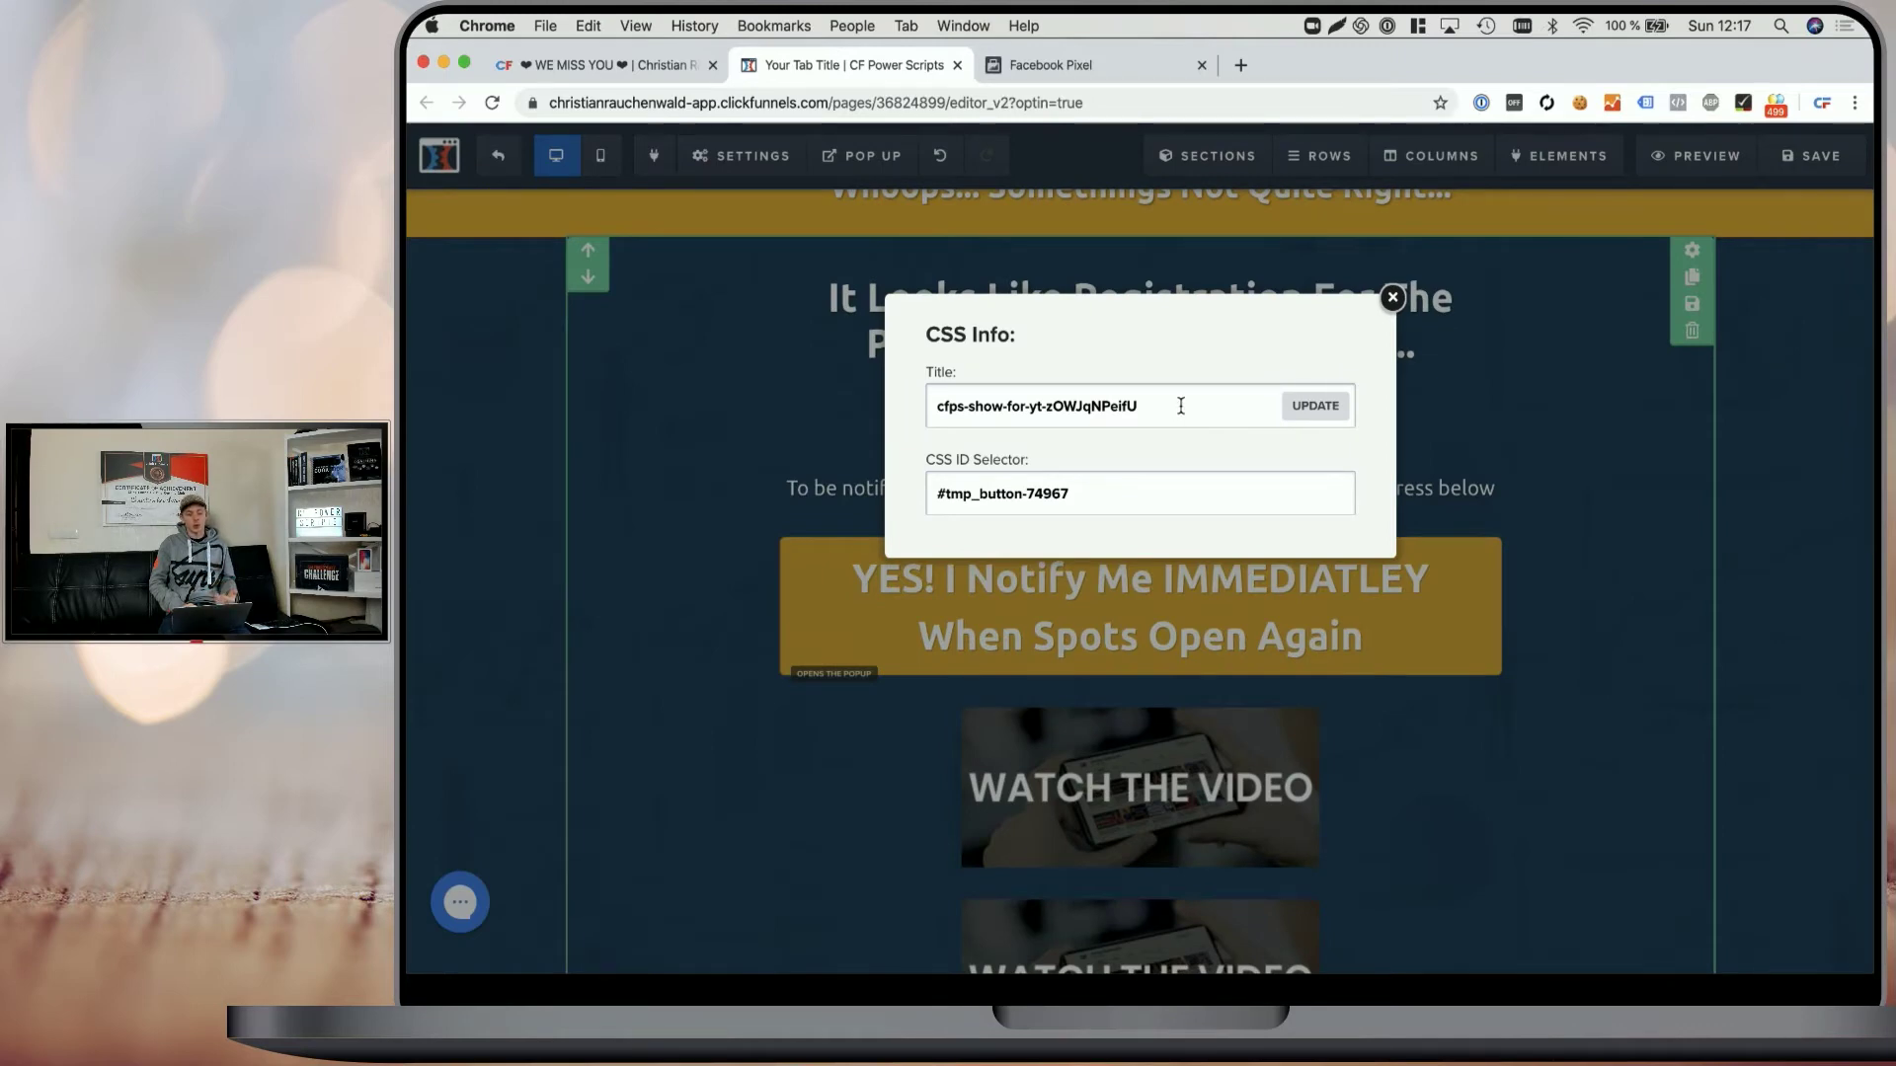
key("super+a")
type("cfps-fb-track-")
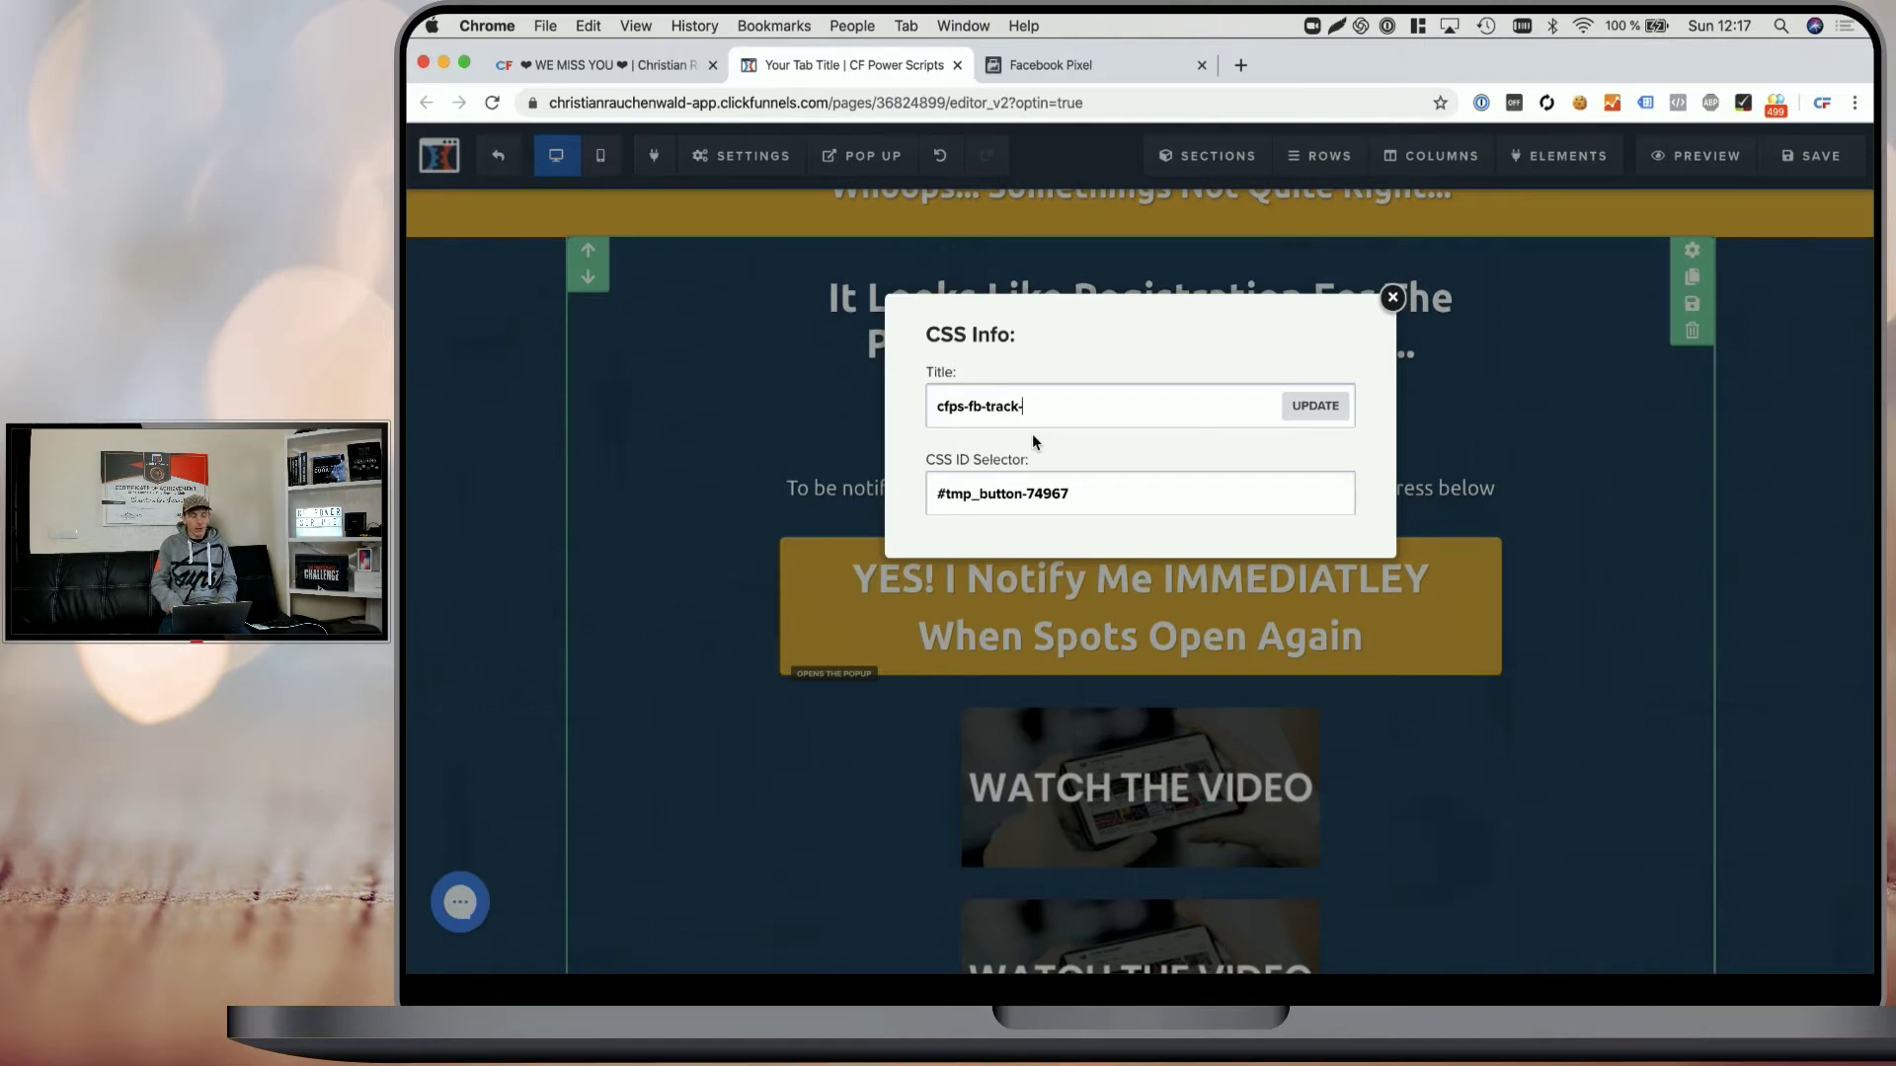
type("OpenPopup")
left_click(1316, 406)
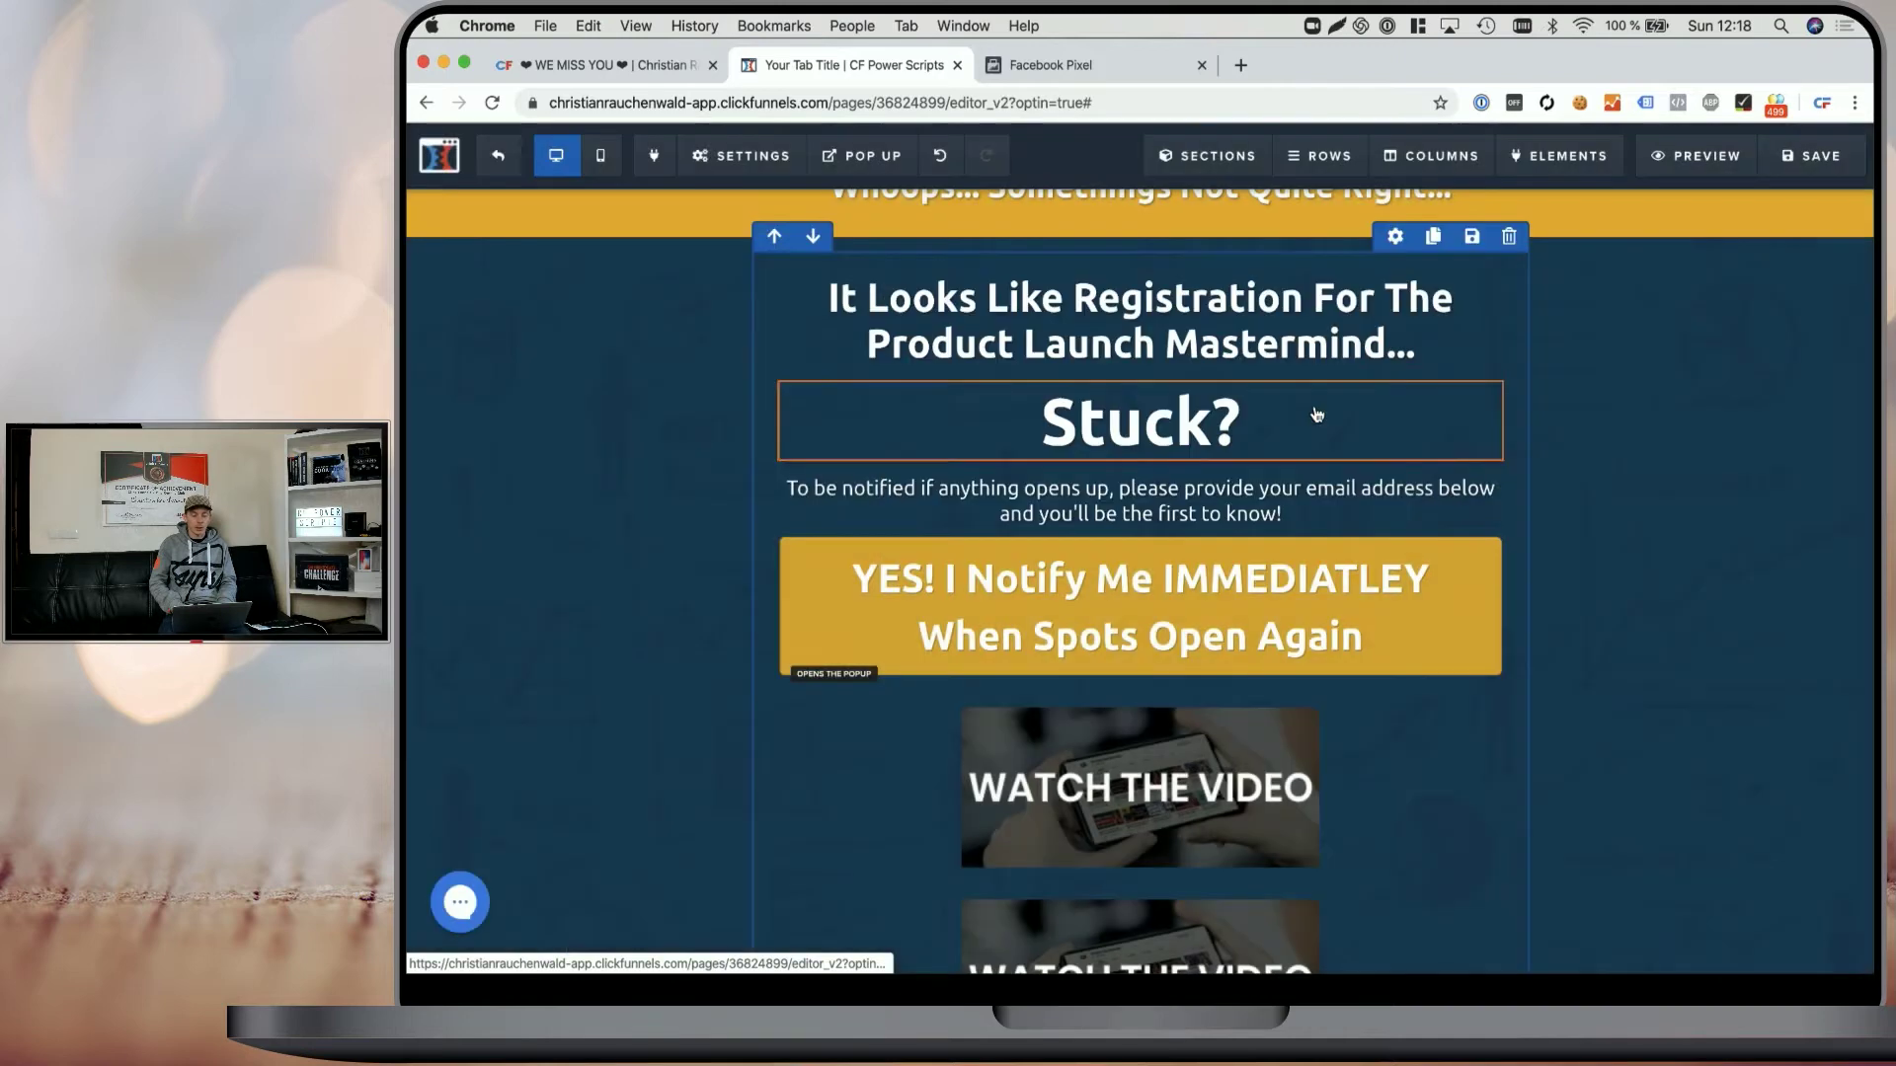
left_click(1816, 159)
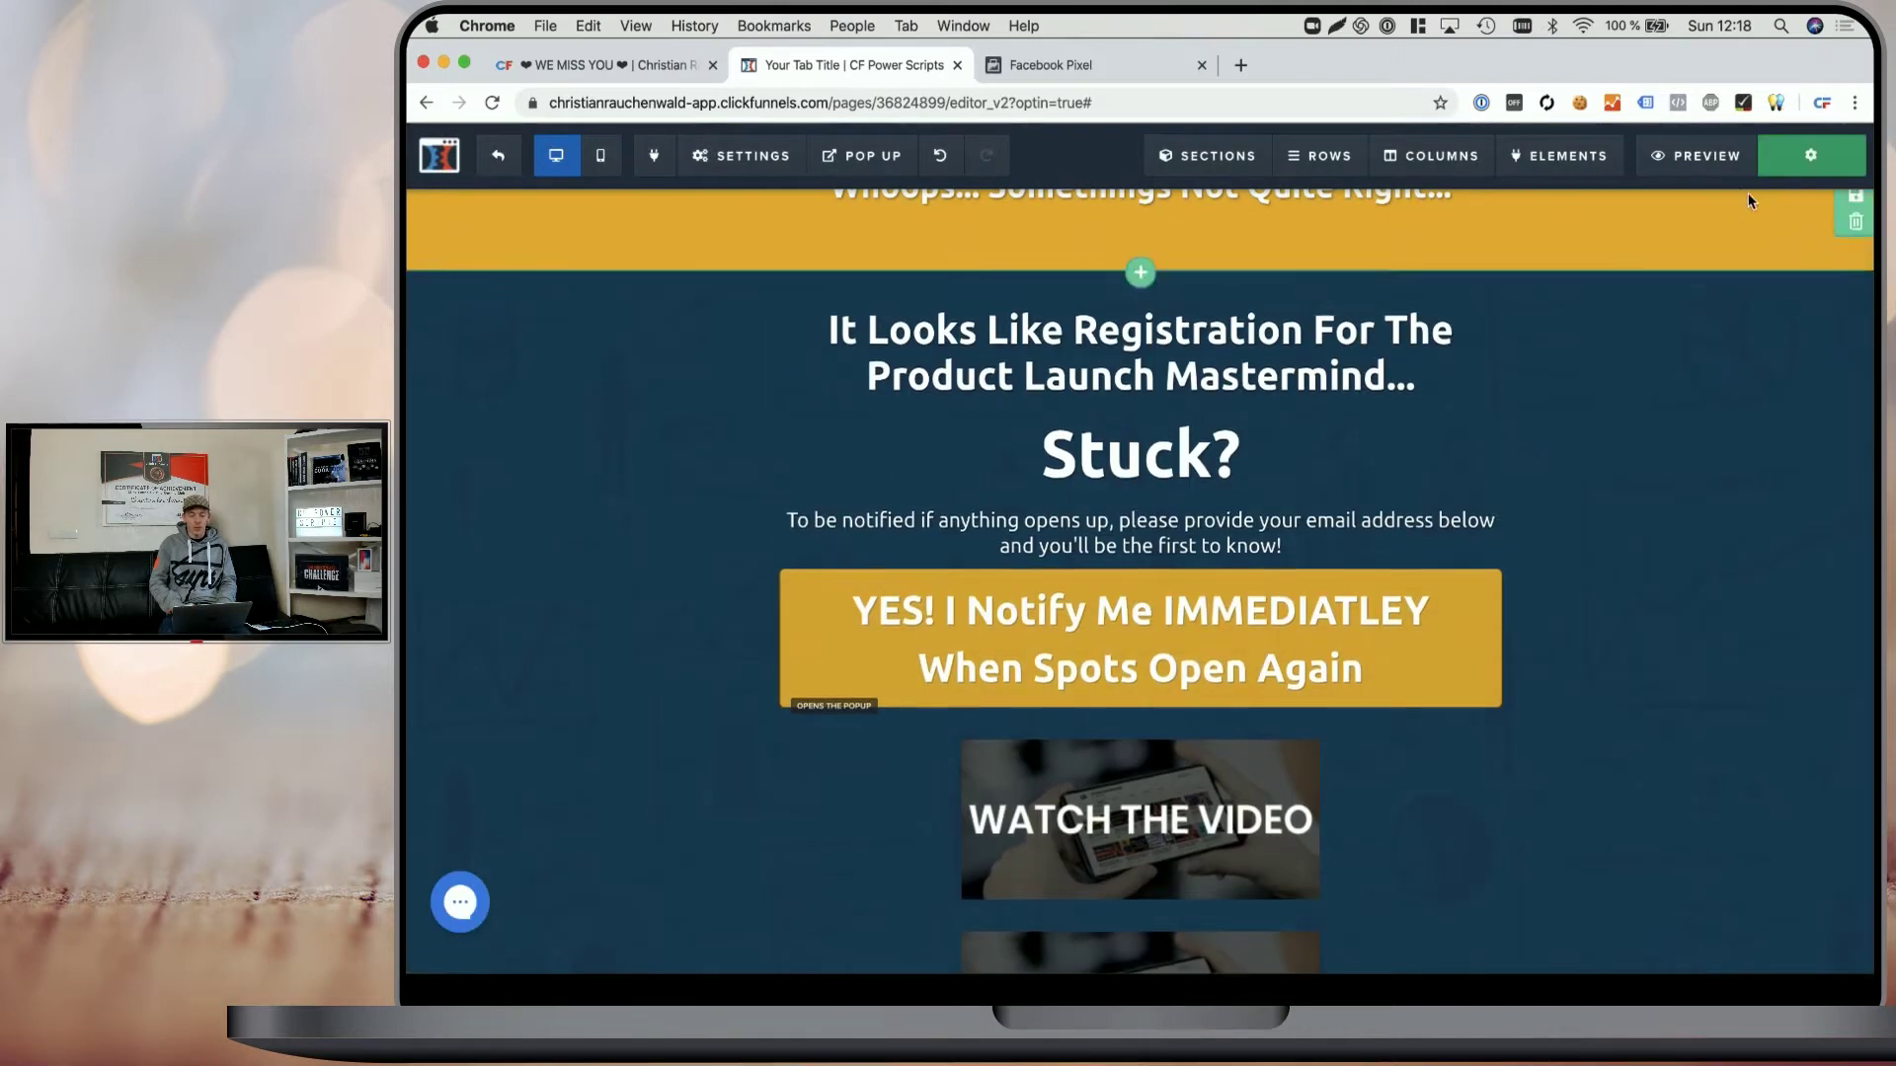
- Preview the optin page and inspect the PageView event's details in Facebook Events Manager's Test Events
left_click(1683, 156)
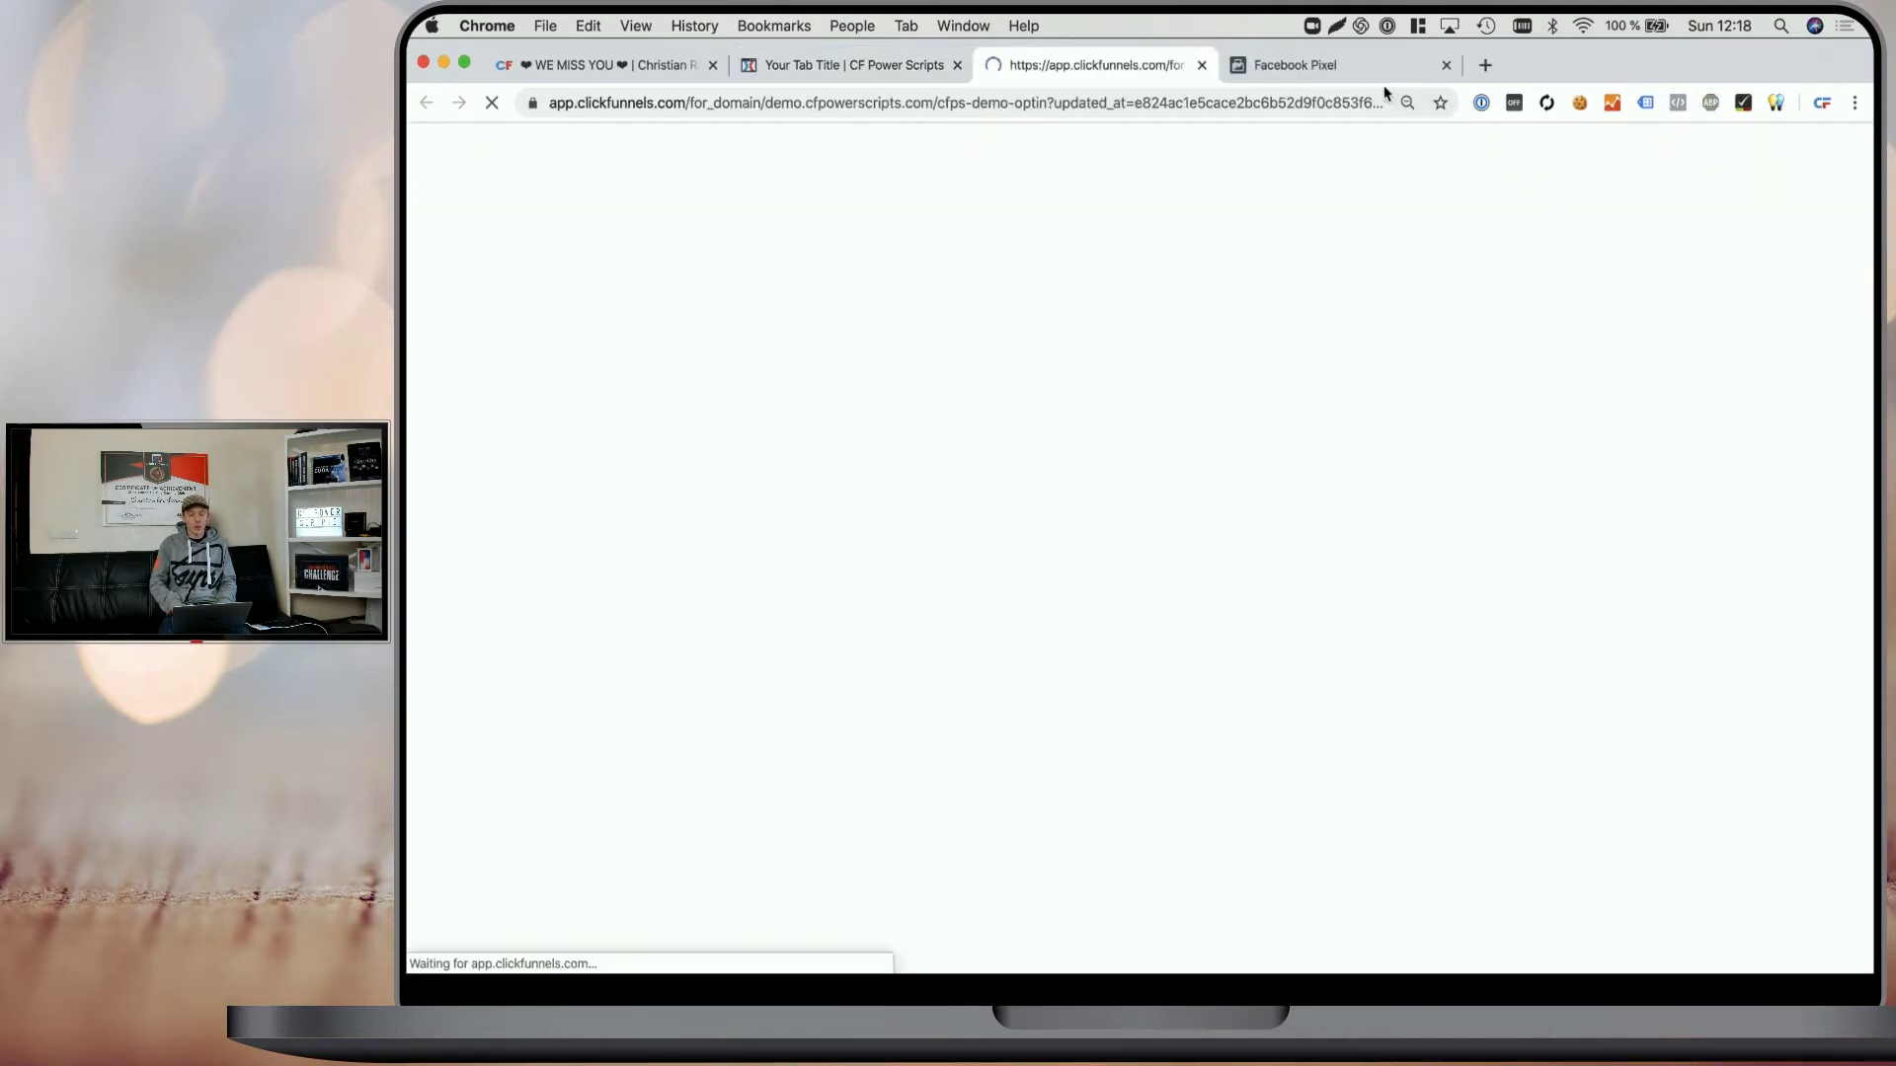
left_click(1360, 78)
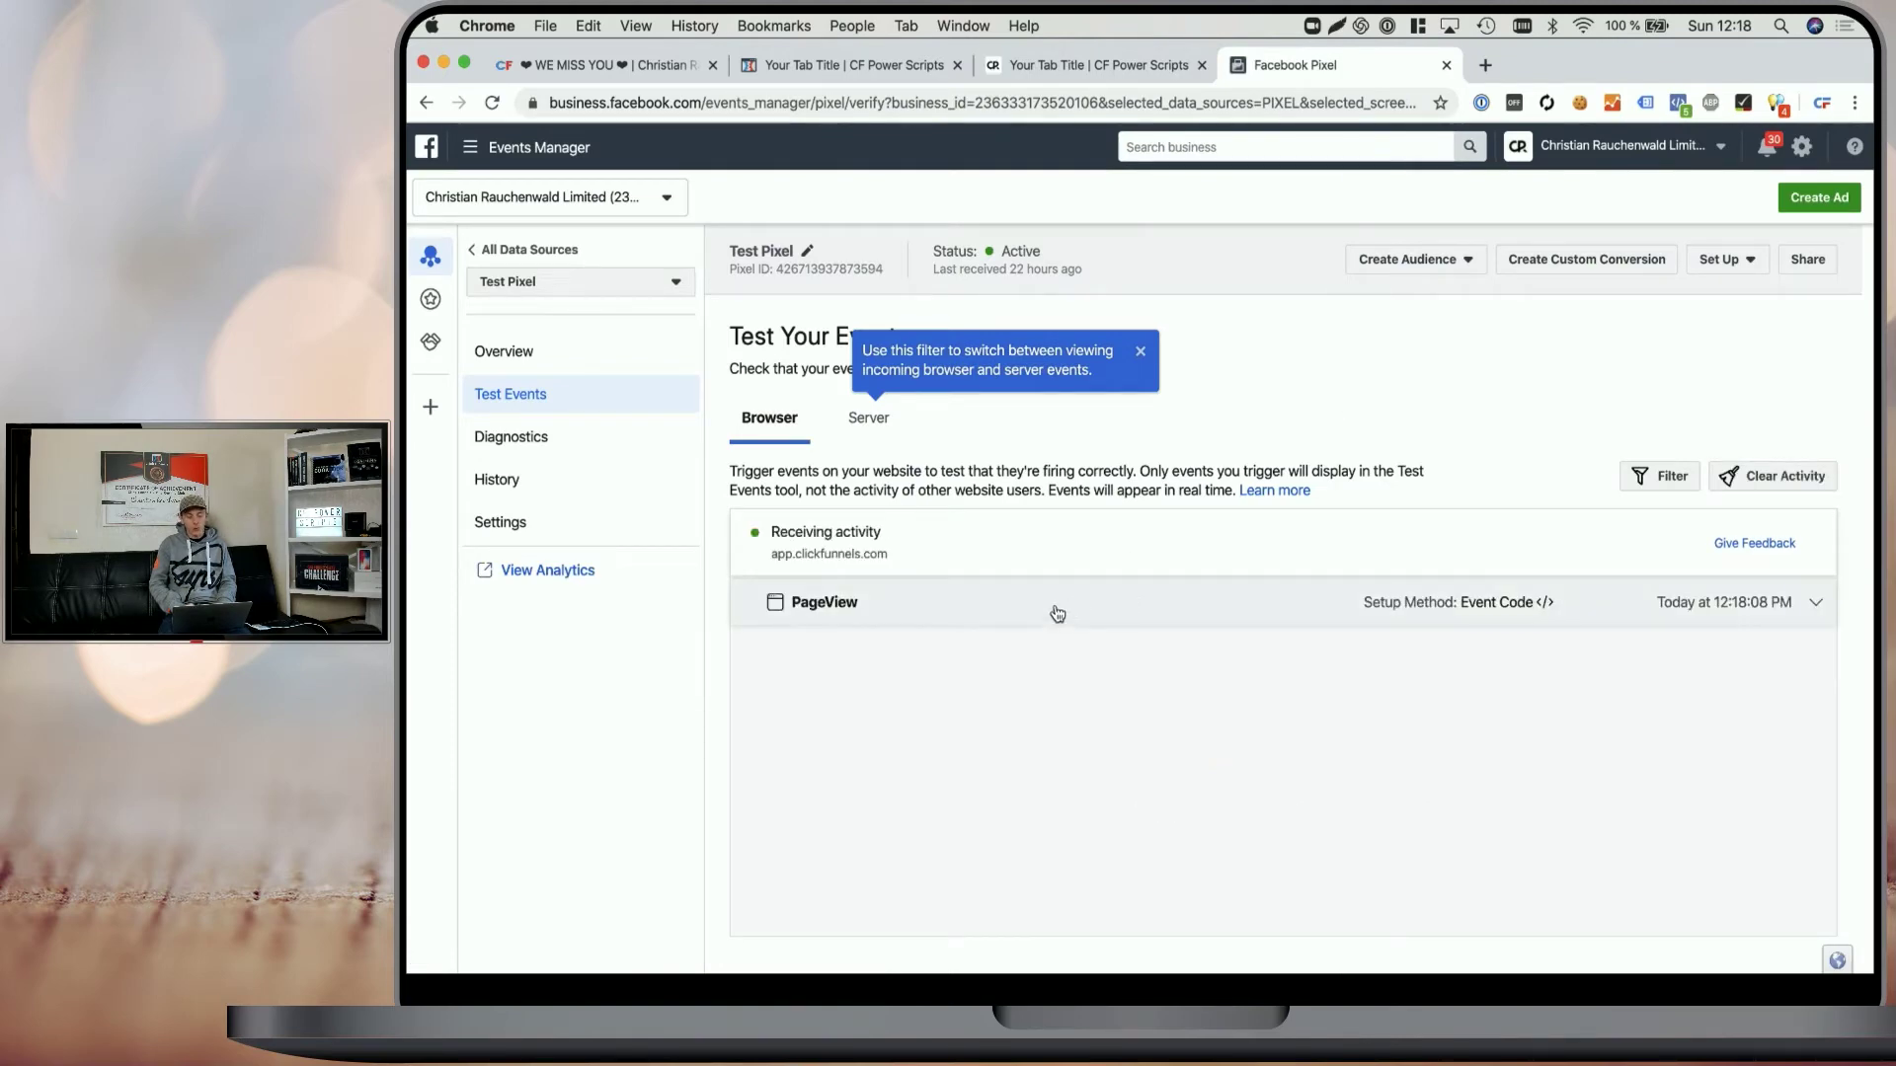
left_click(1057, 612)
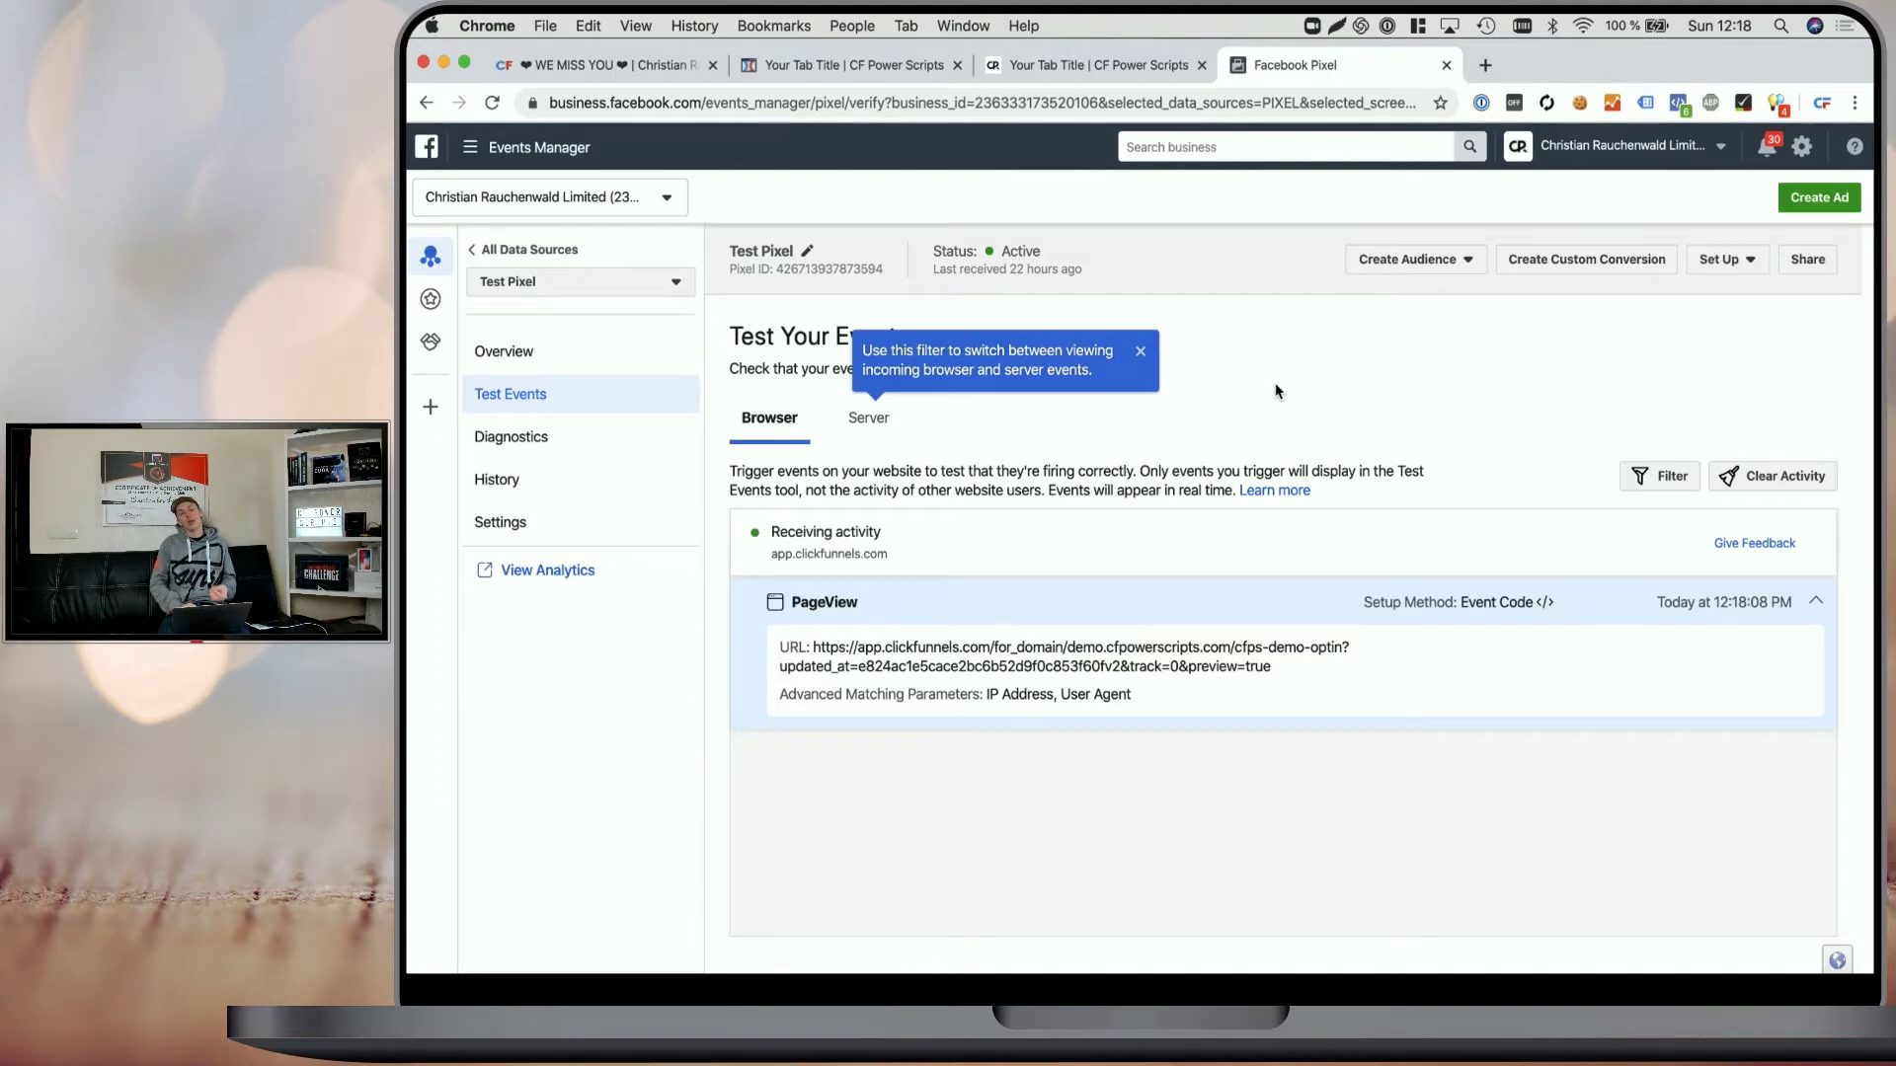
- Return to the Power Scripts Development funnel overview to check its funnel-specific scripts
left_click(650, 64)
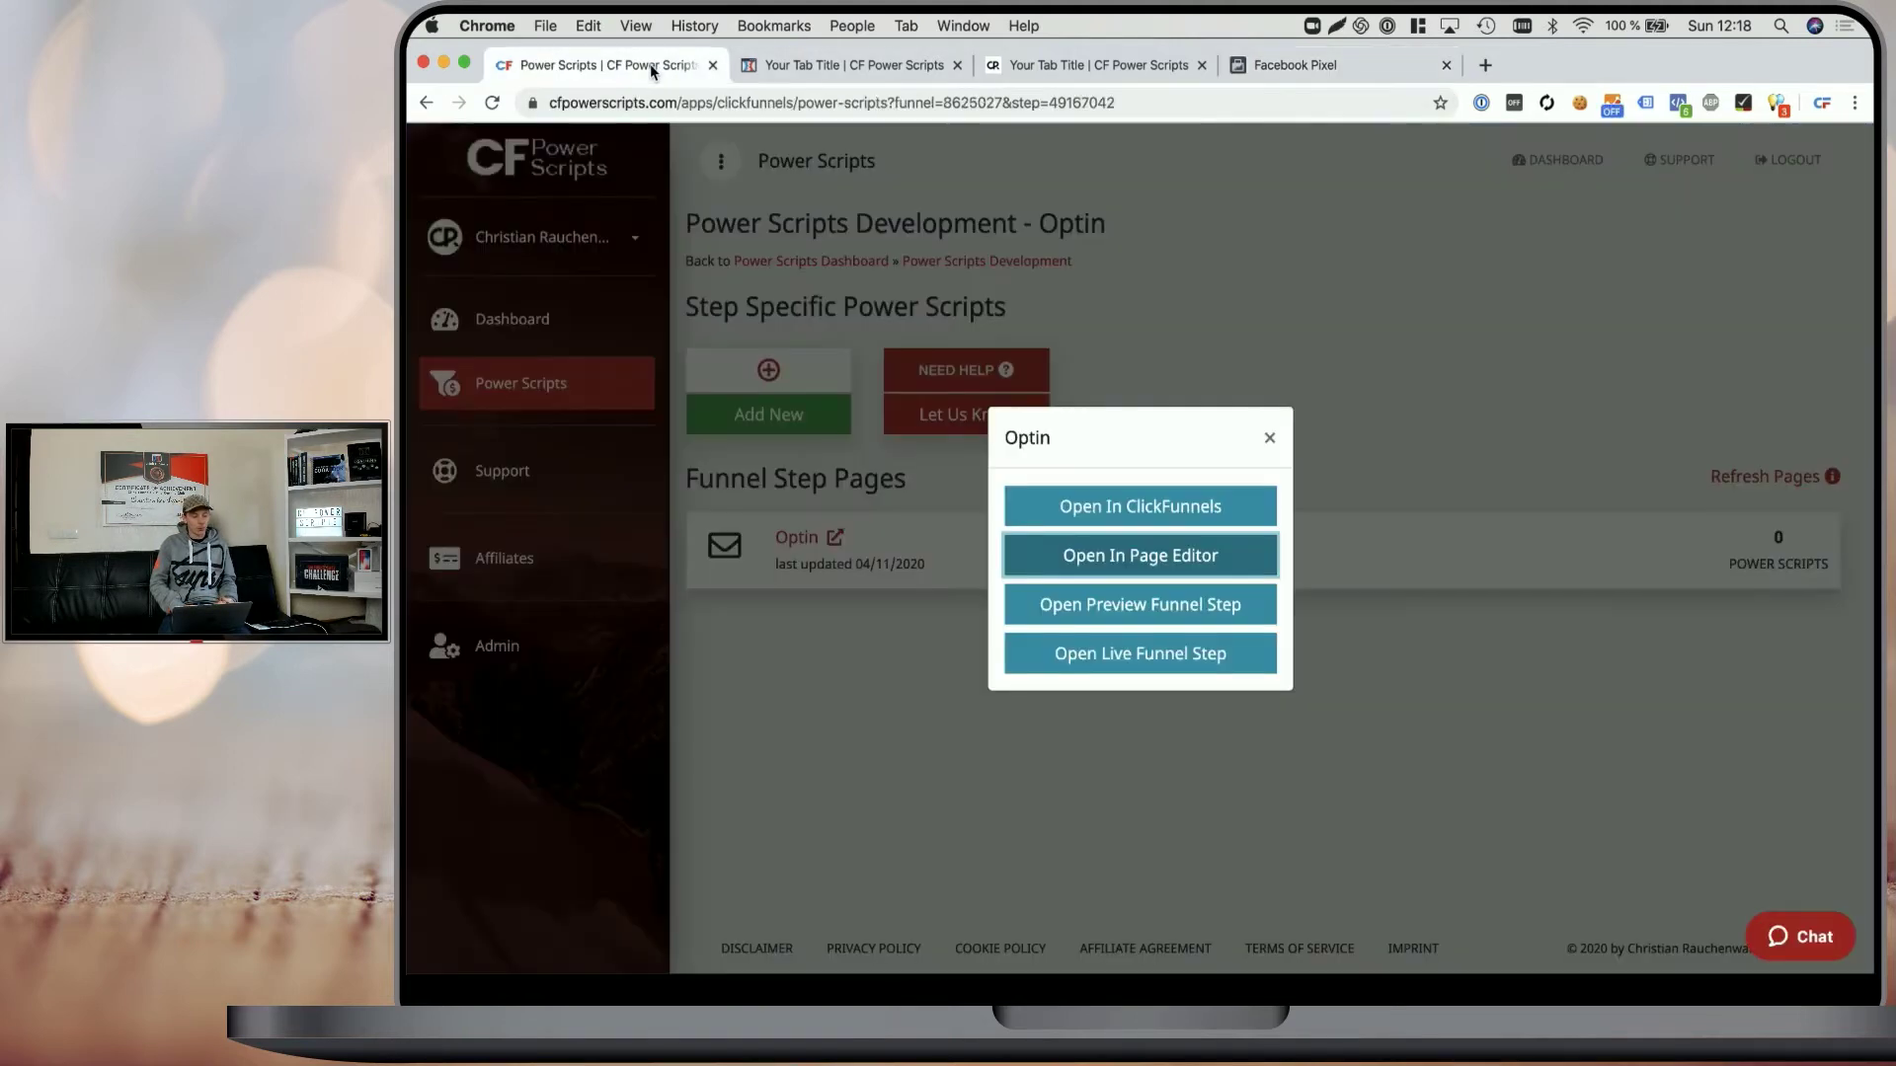
left_click(1024, 288)
left_click(997, 264)
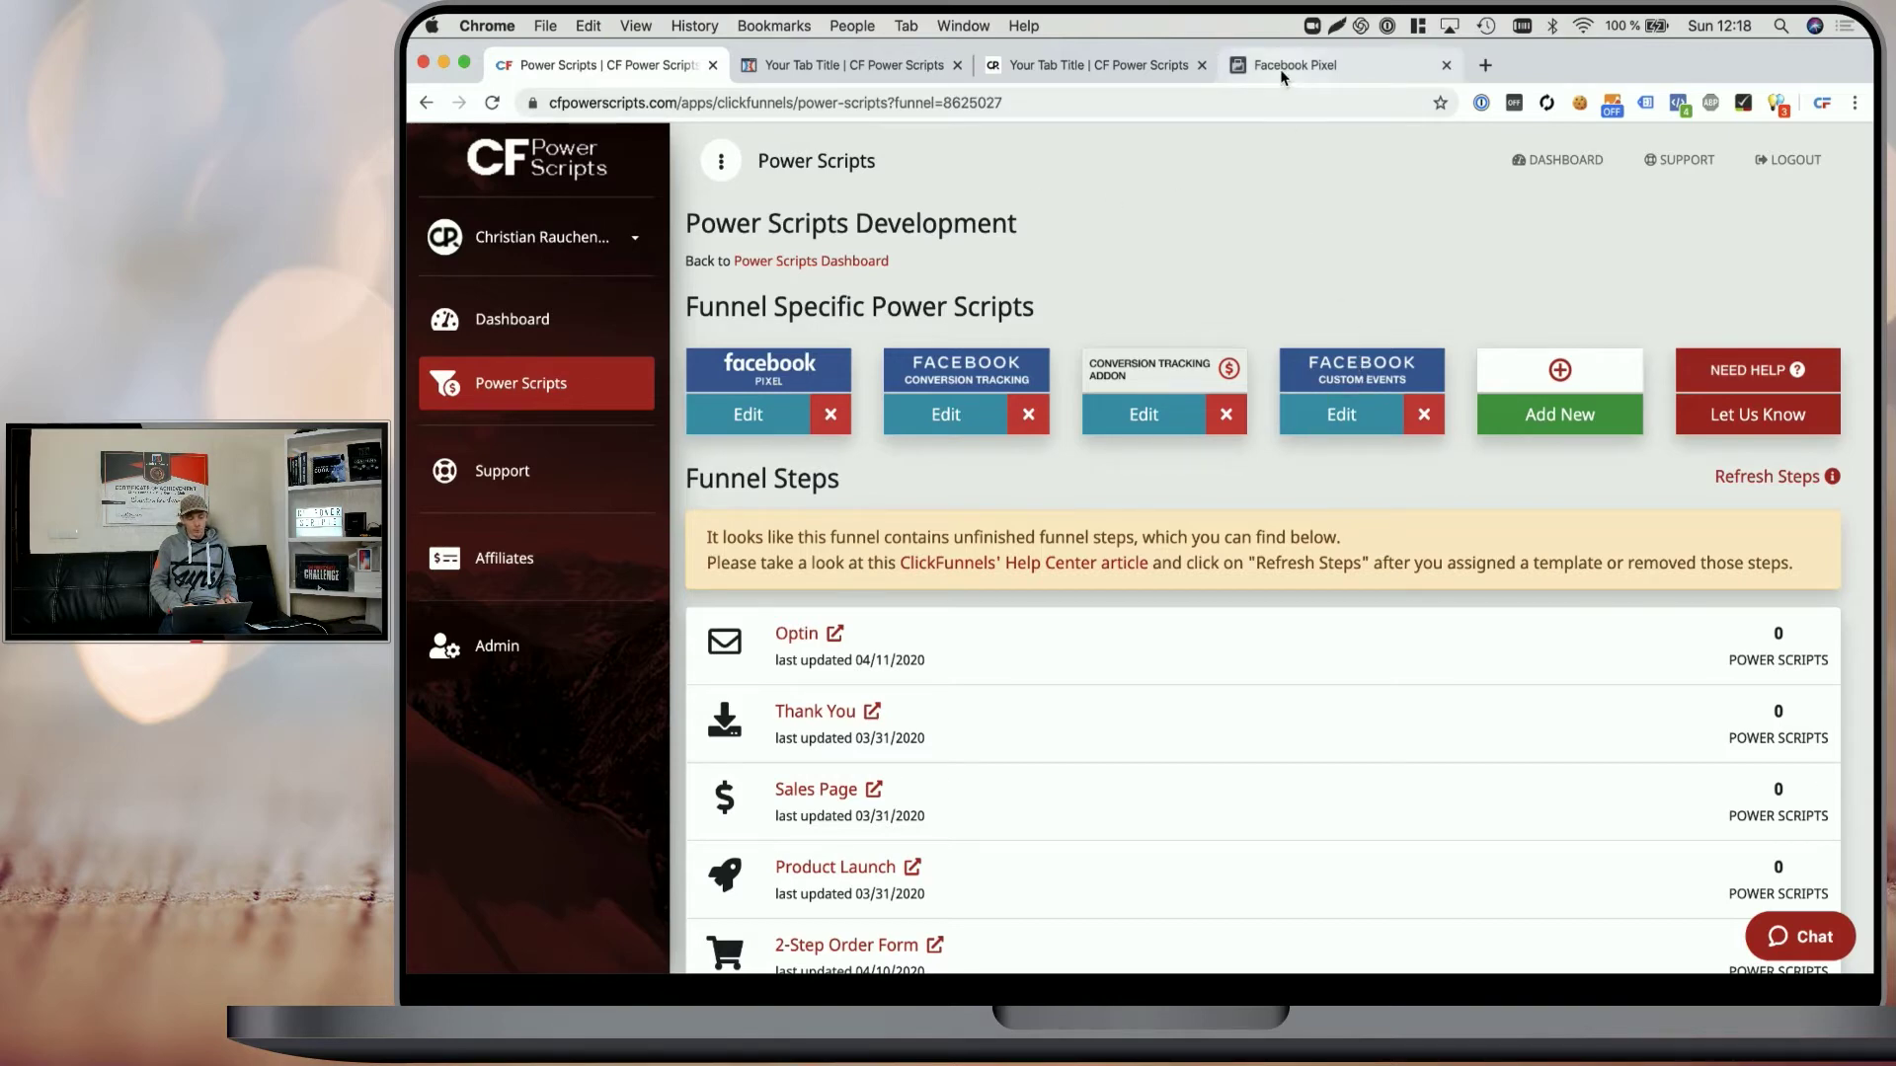
- Open the popup on the previewed optin page and inspect the OpenPopup event's details in Facebook Events Manager
left_click(1106, 71)
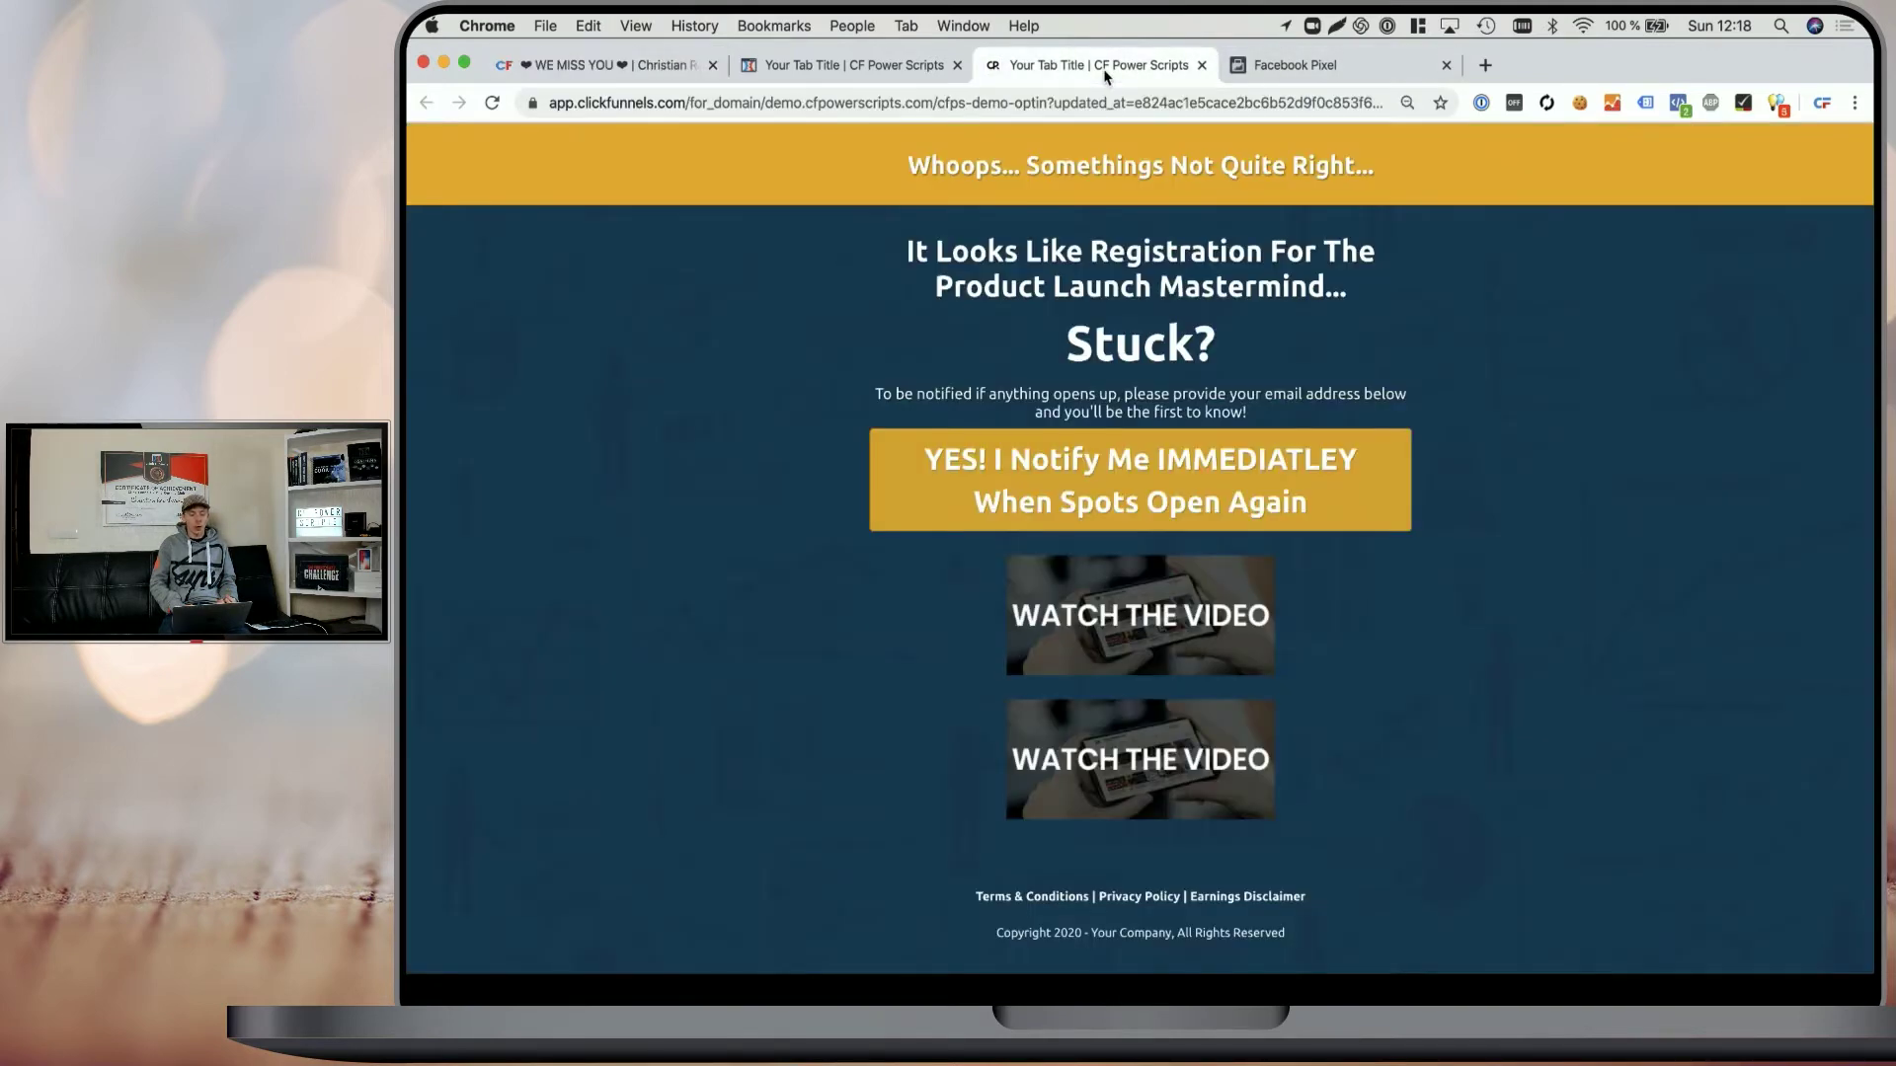
left_click(1074, 472)
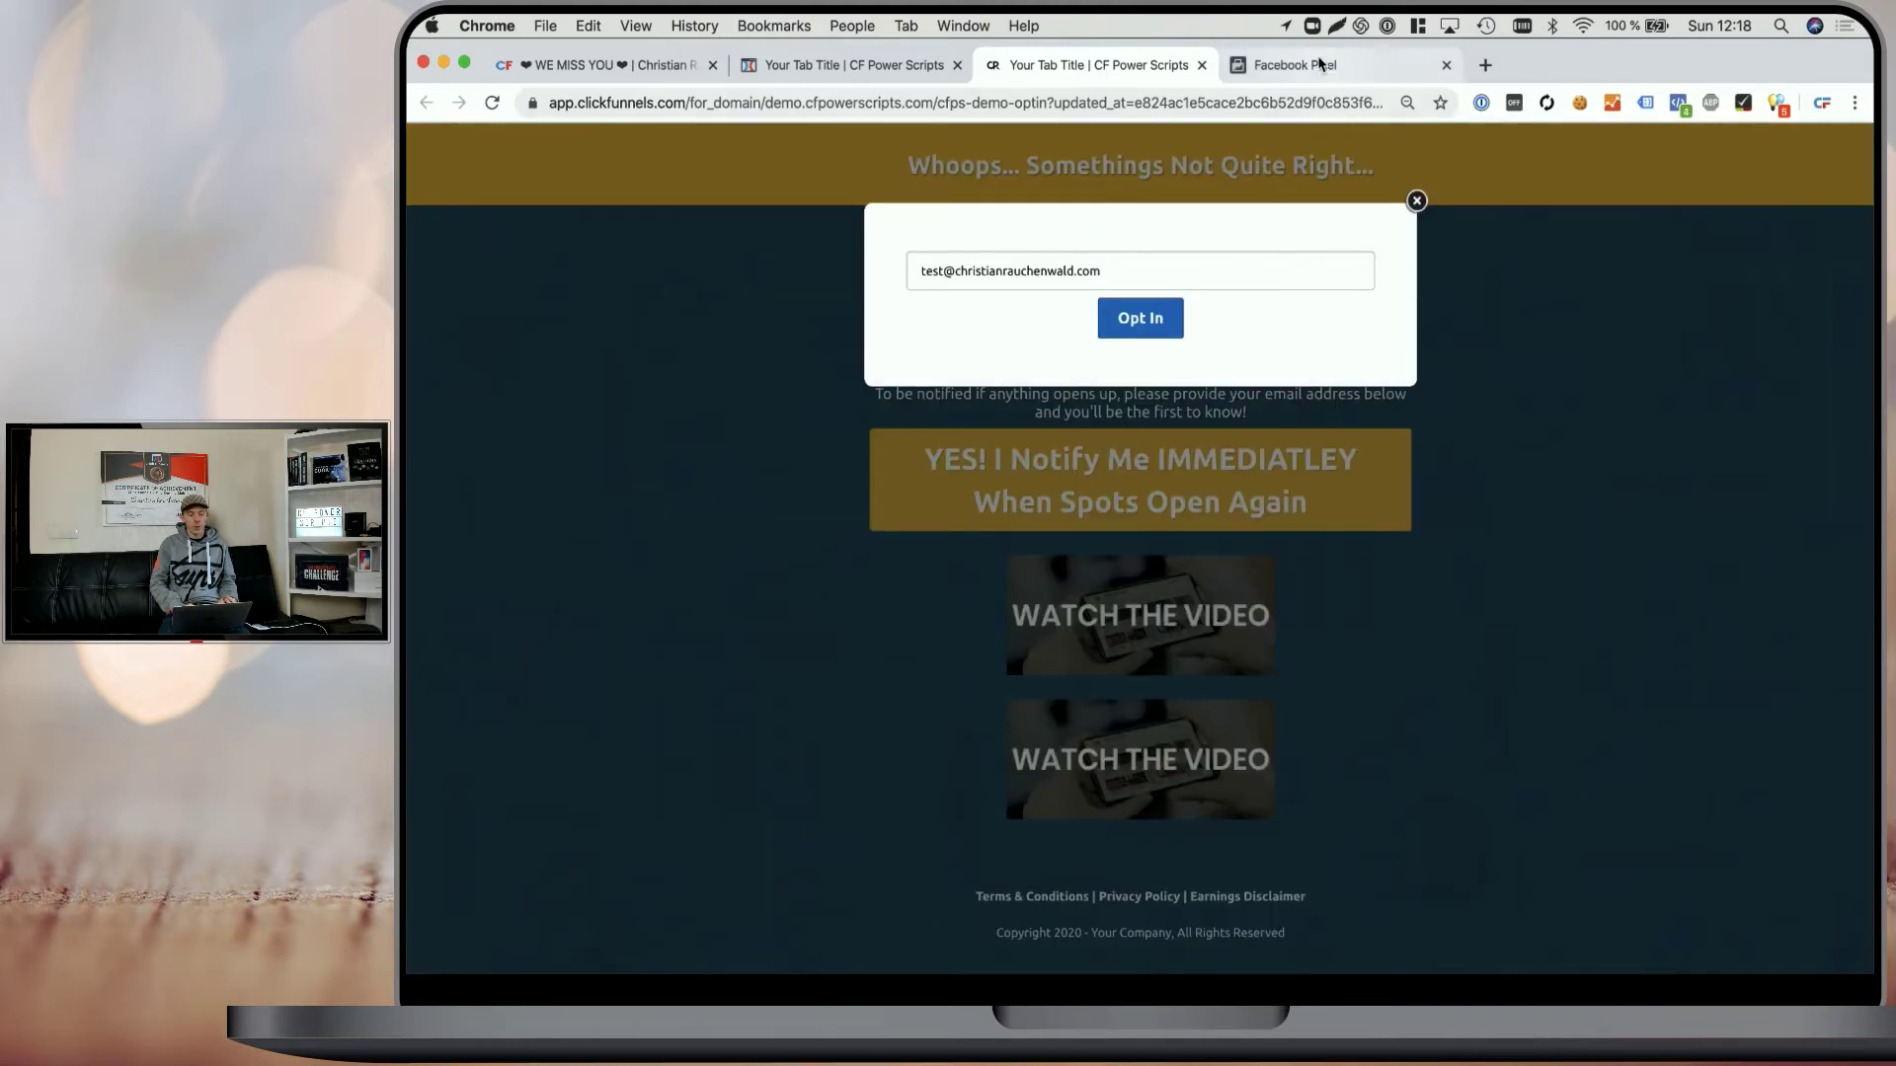
left_click(1306, 71)
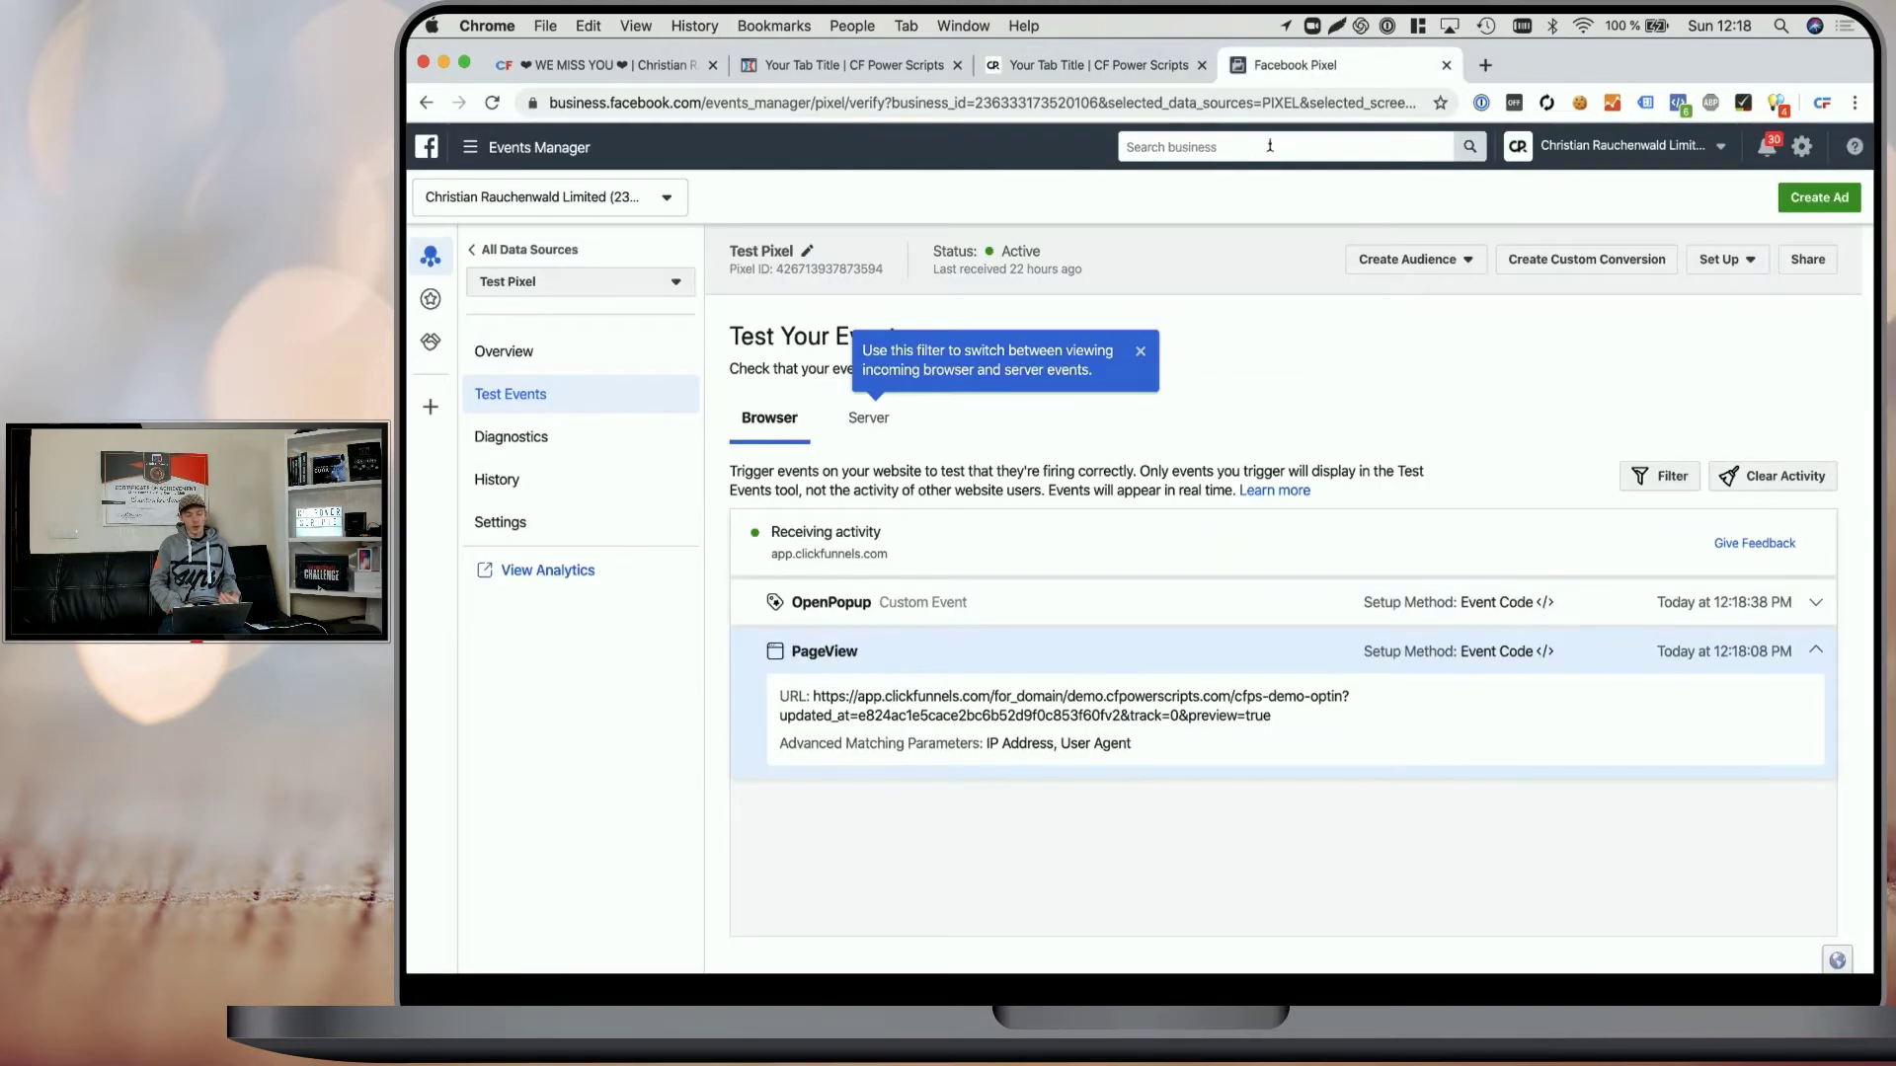
left_click(847, 609)
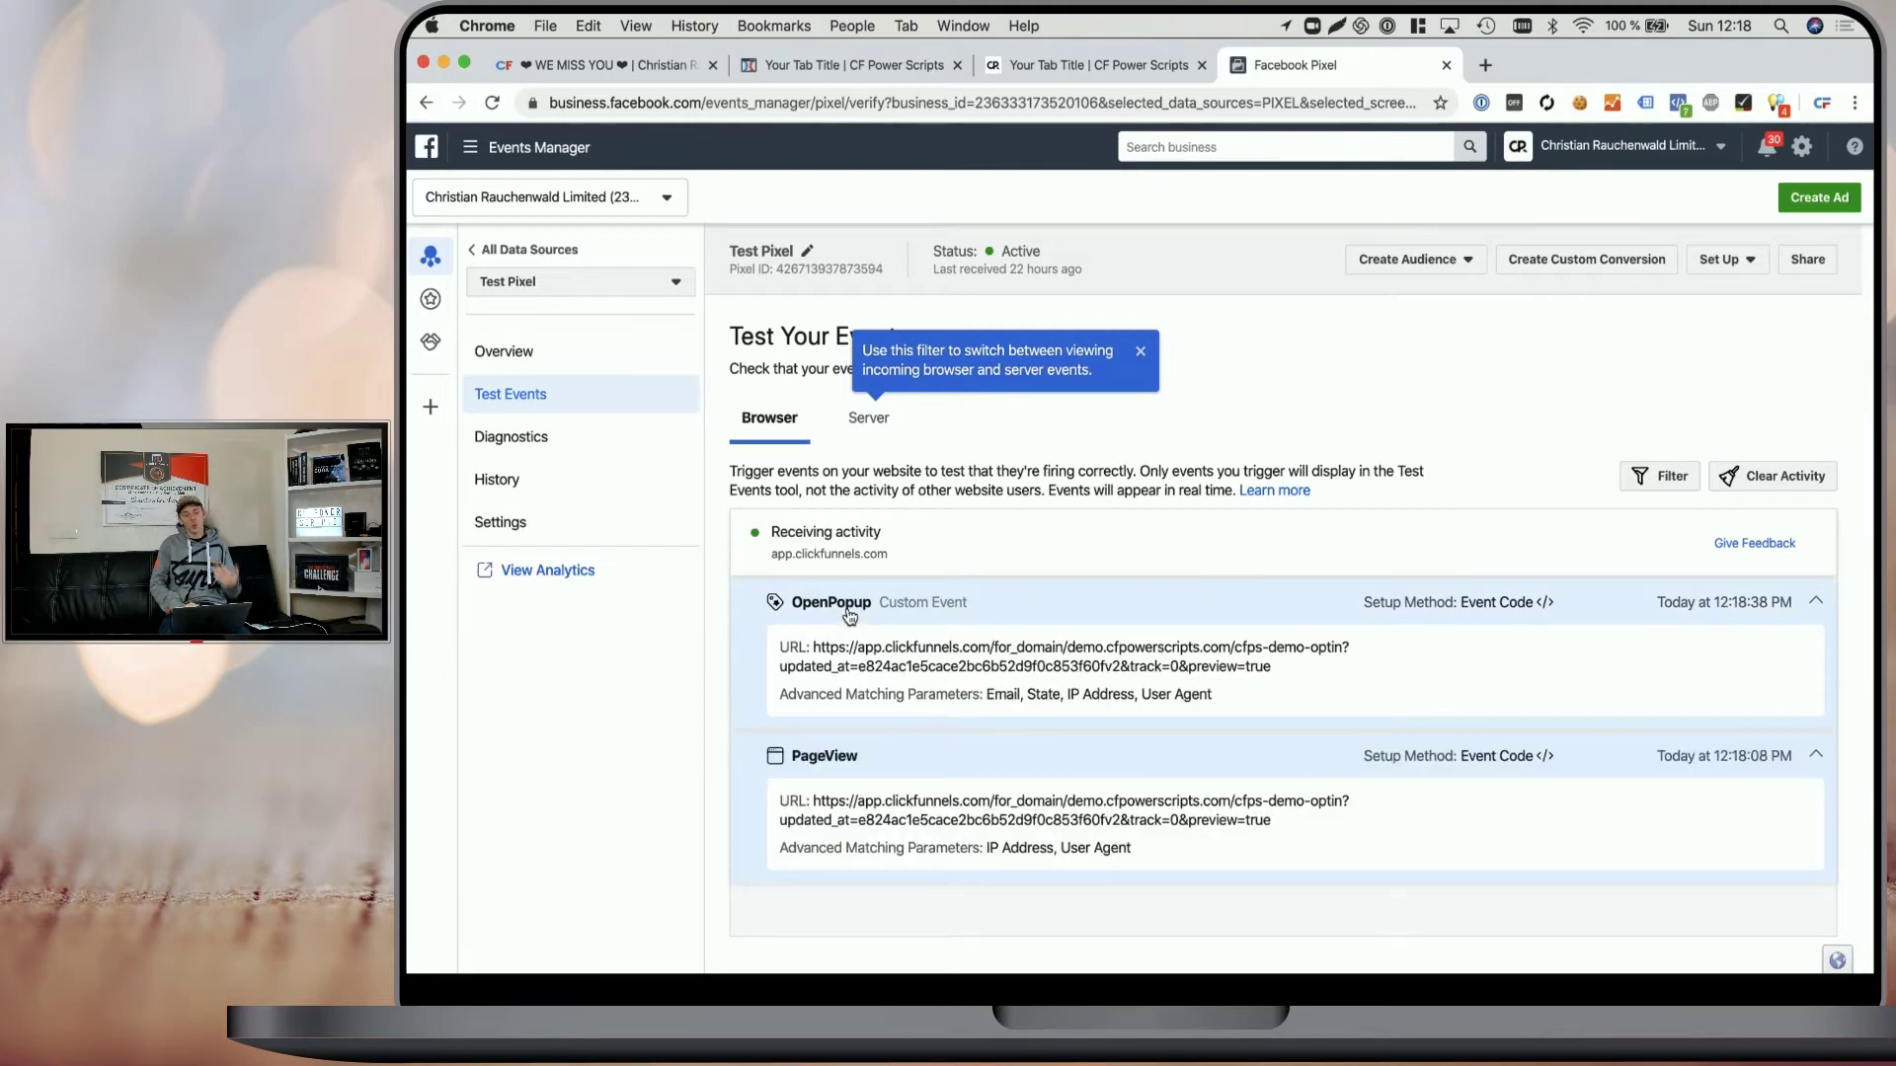
left_click(1096, 65)
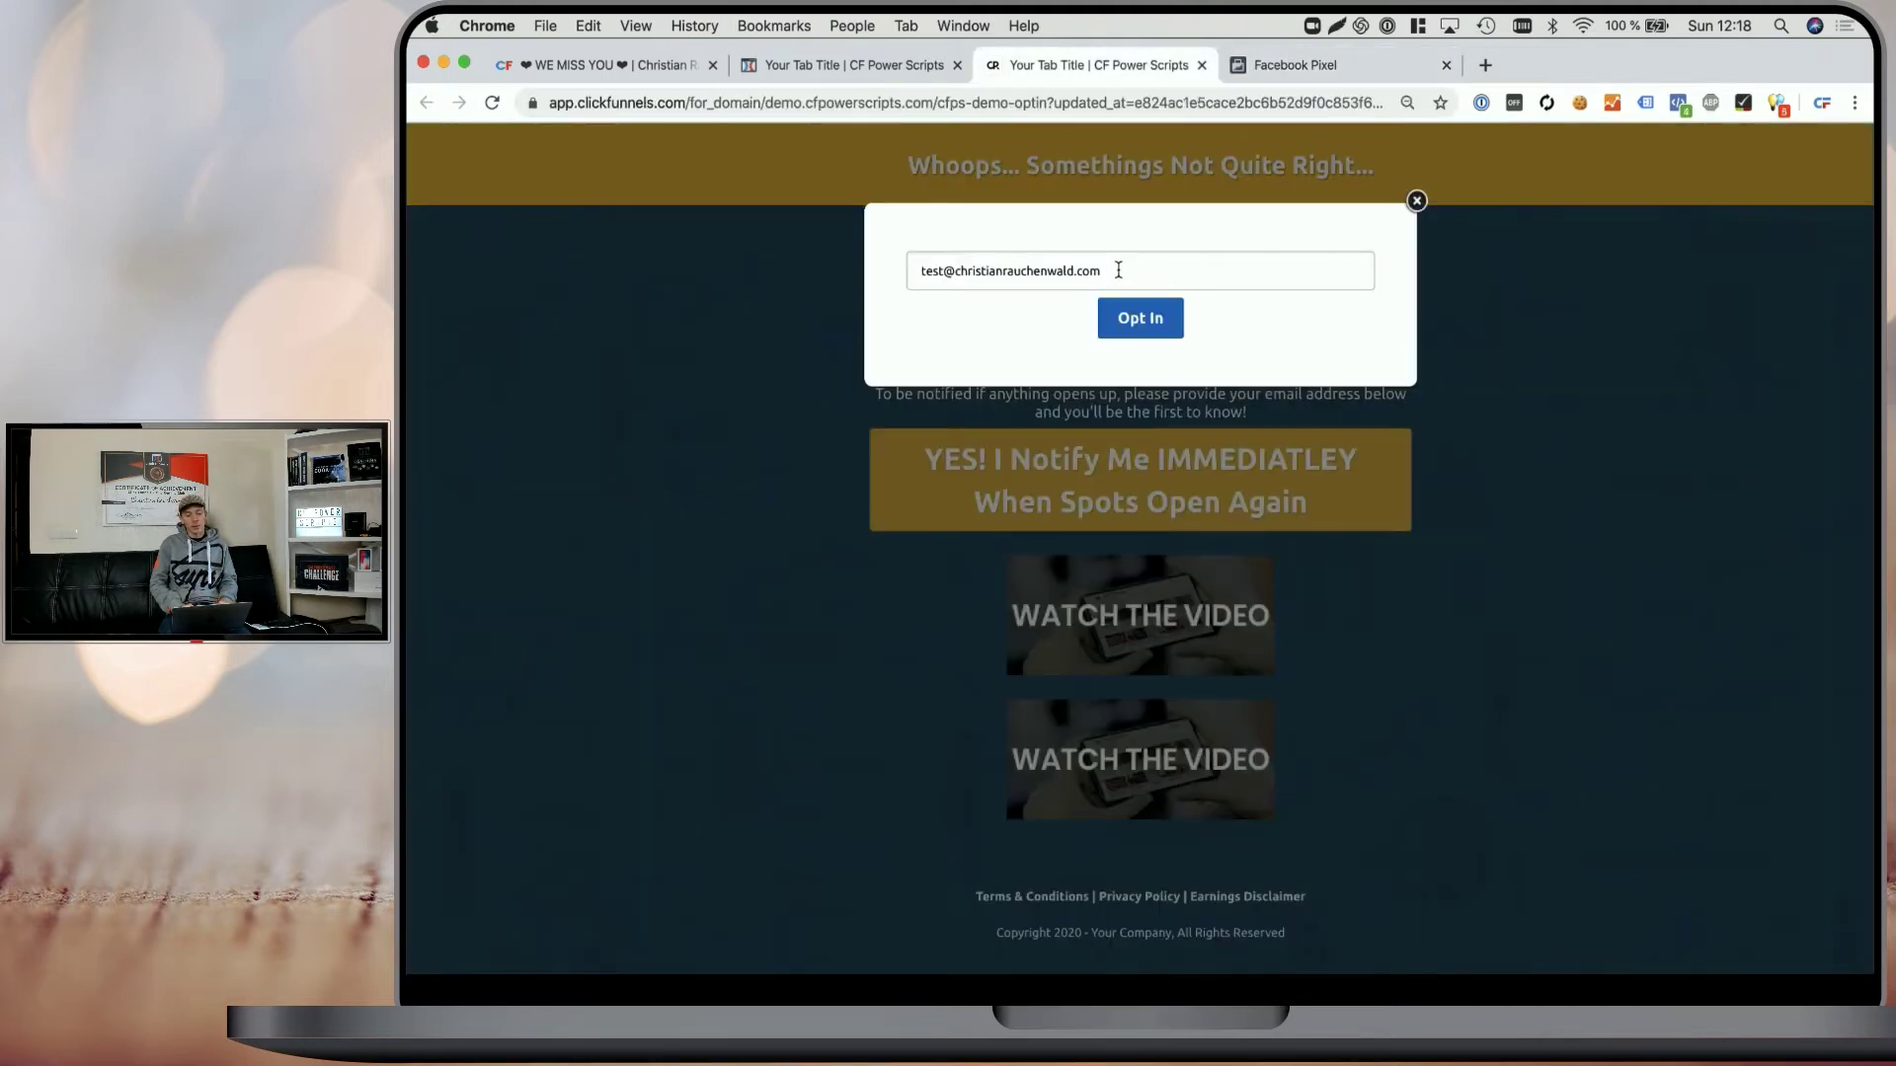
- Replace the popup's email entry with asdadad and inspect the Initiate Checkout event's value and currency parameters in Facebook Events Manager
triple_click(1118, 269)
type("asdadad")
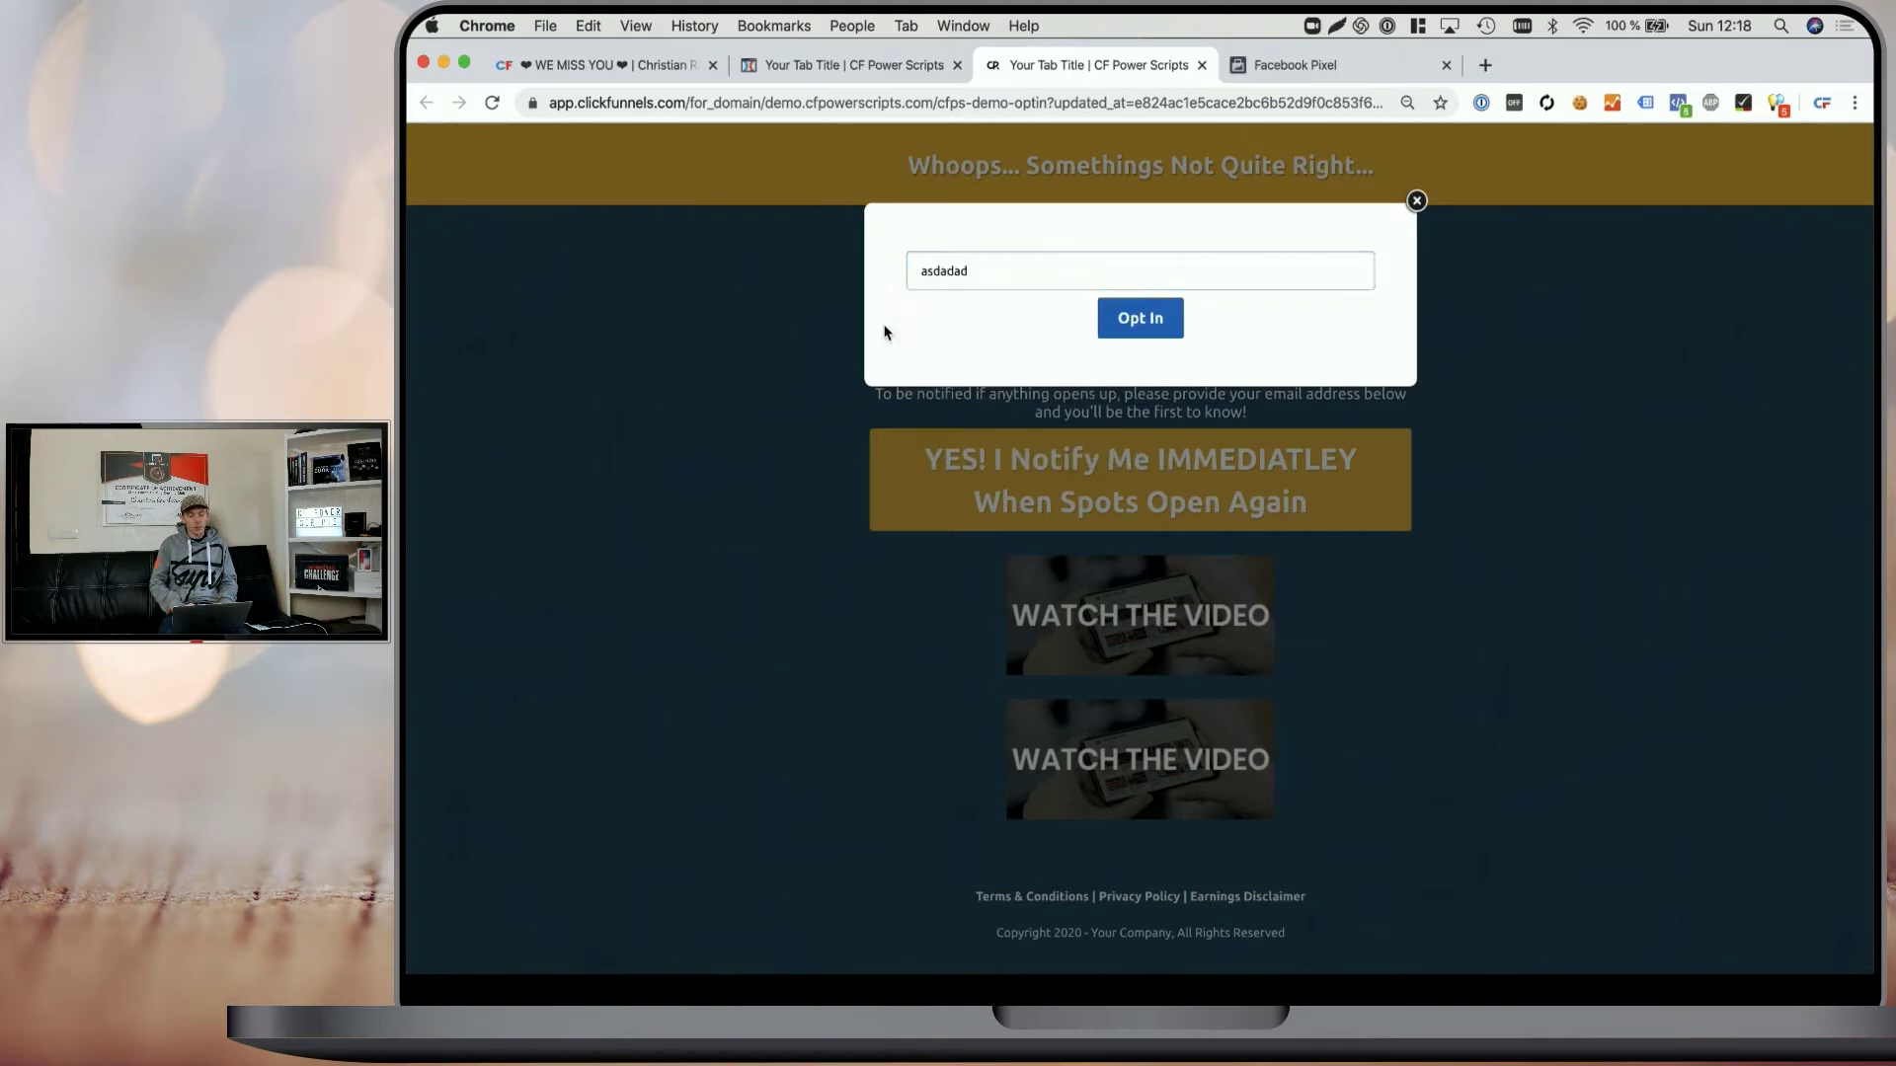
left_click(1233, 71)
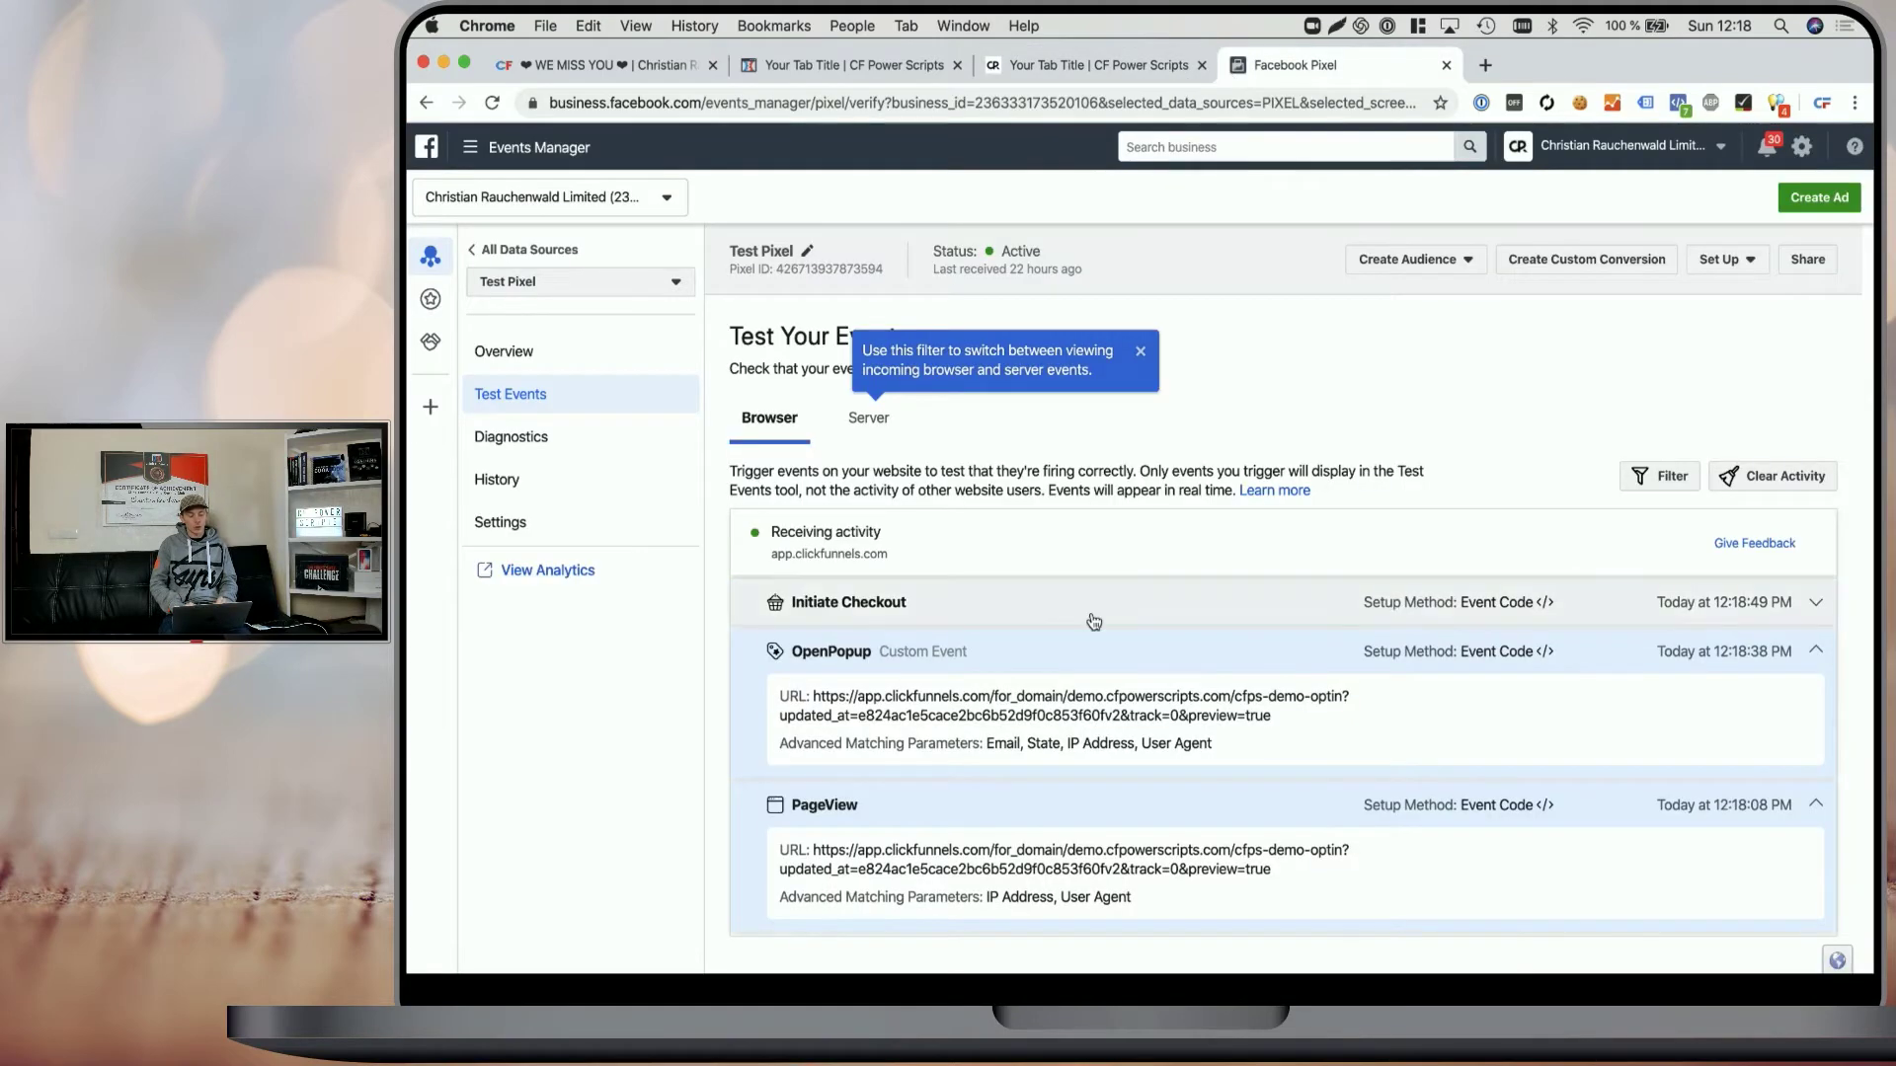
left_click(898, 614)
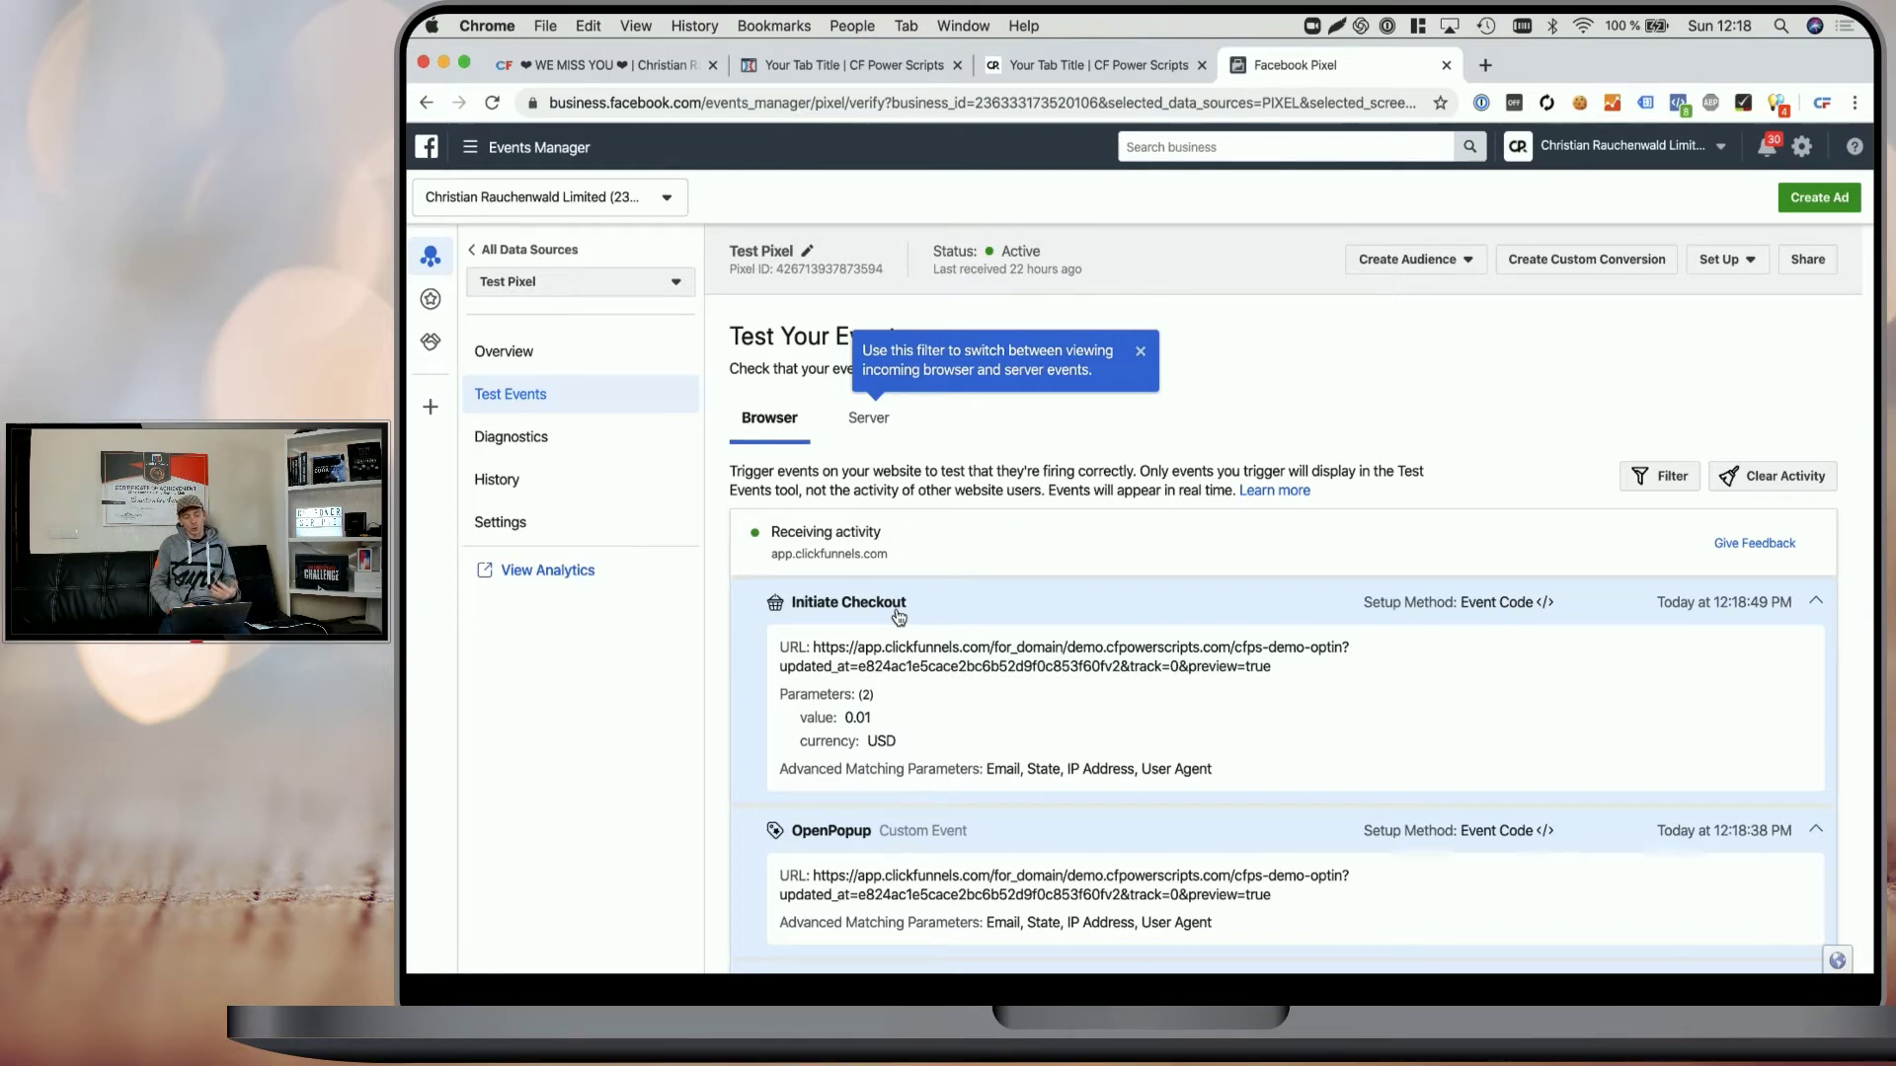
left_click_drag(826, 719, 909, 740)
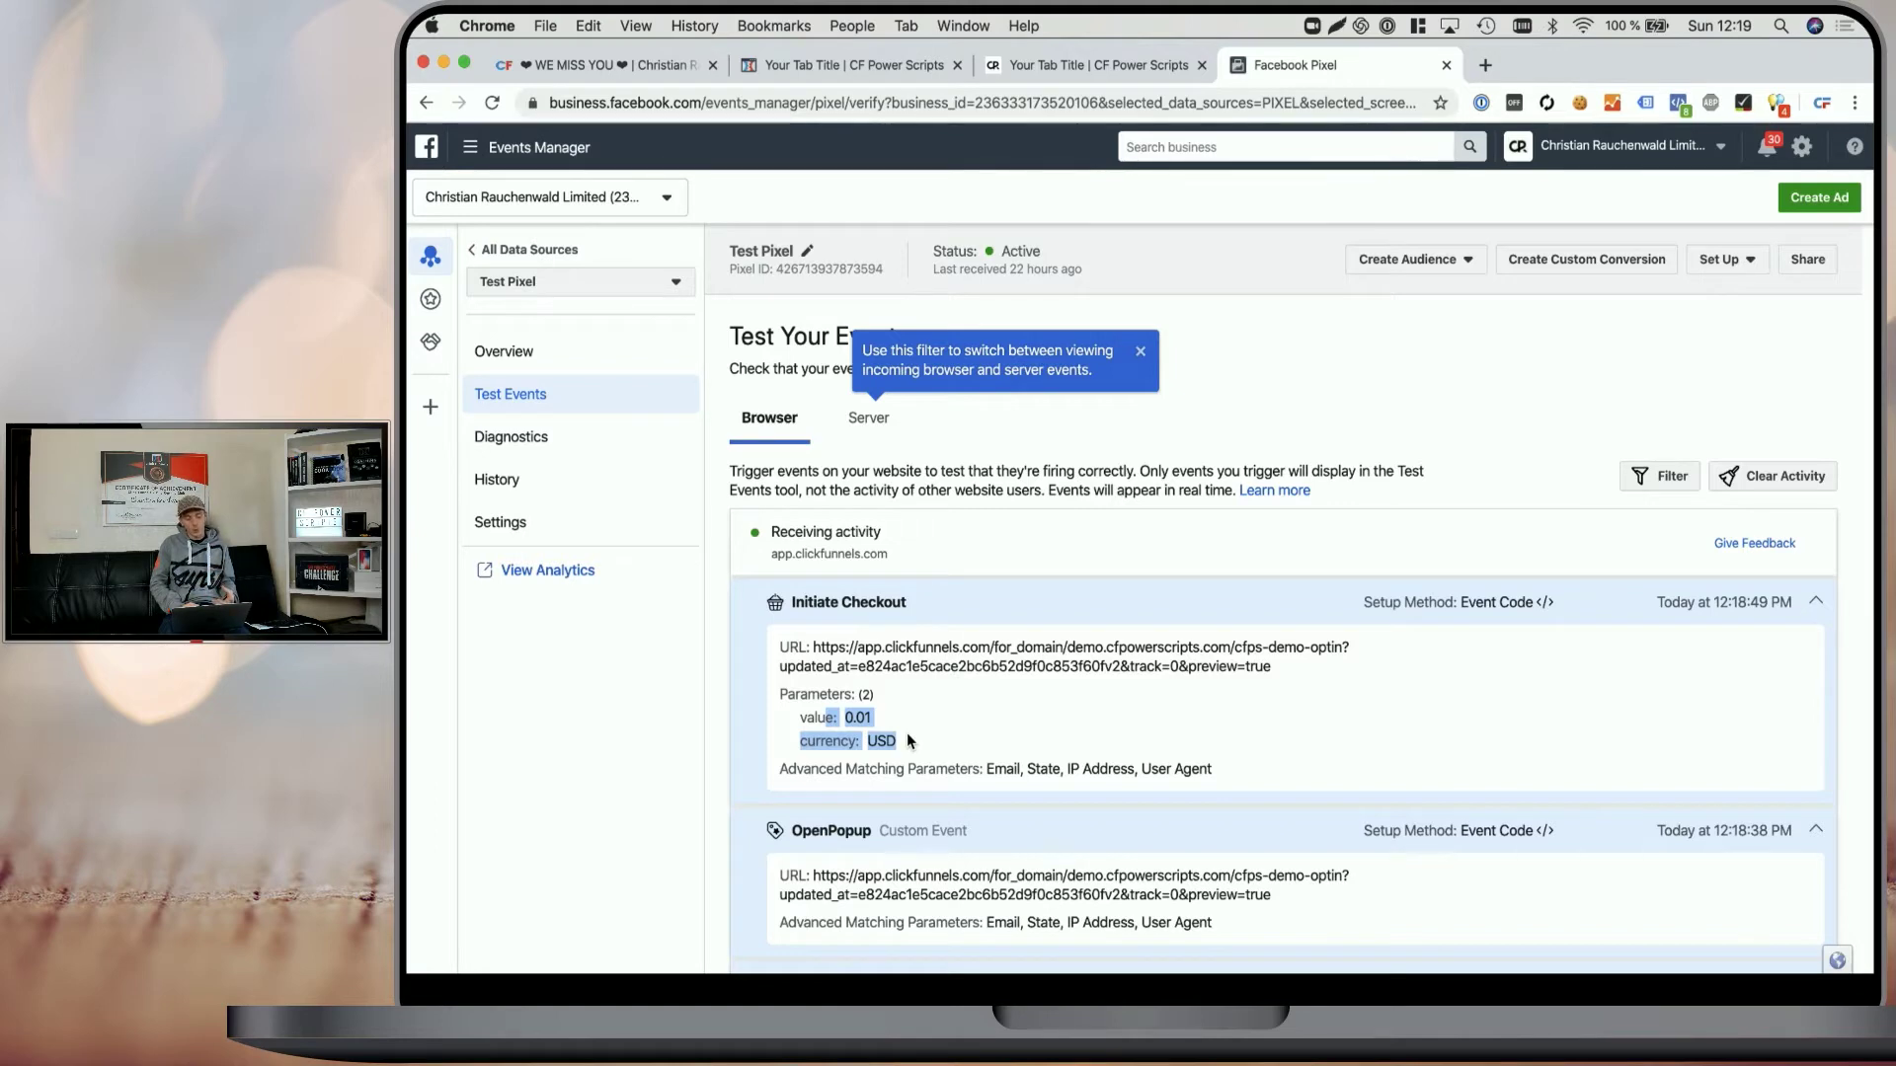
- Close and reopen the popup on the previewed optin page, and check Test Events for repeated events
left_click(1086, 69)
left_click(804, 506)
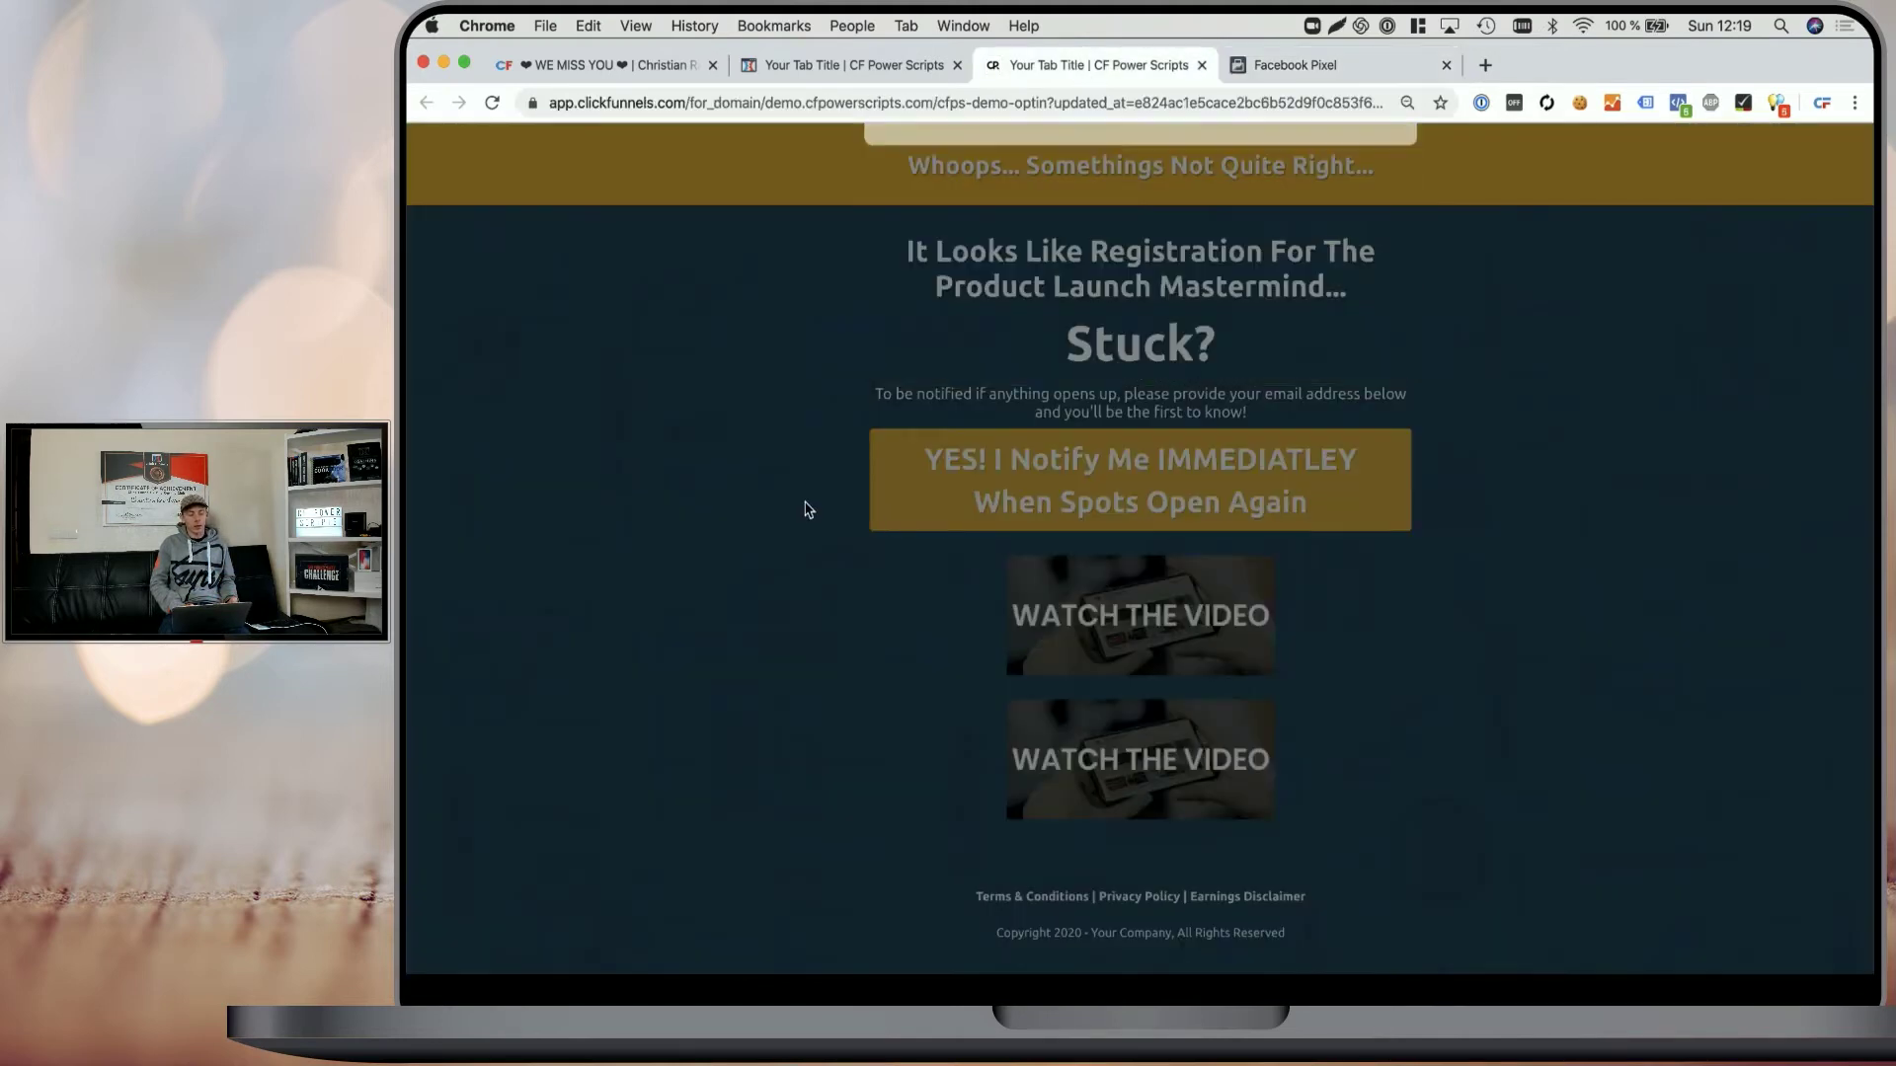
left_click(1033, 486)
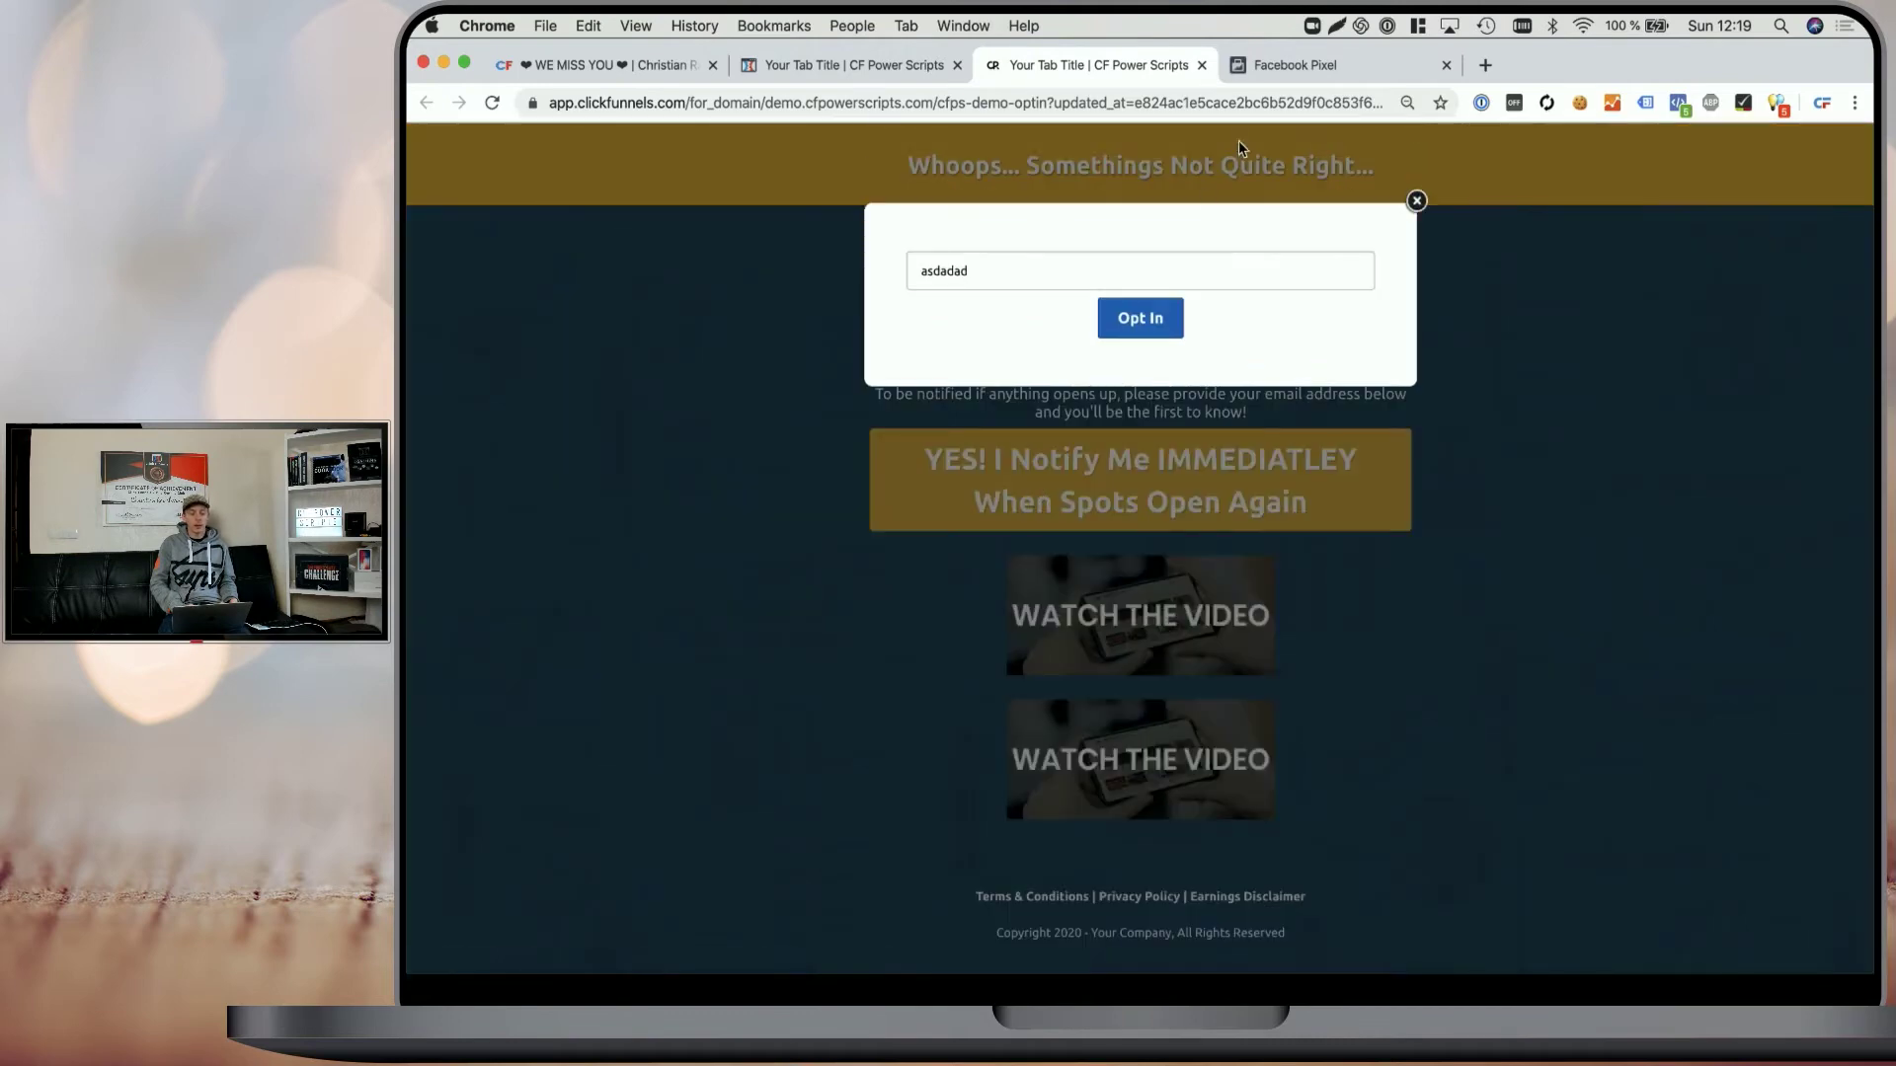
left_click(1283, 79)
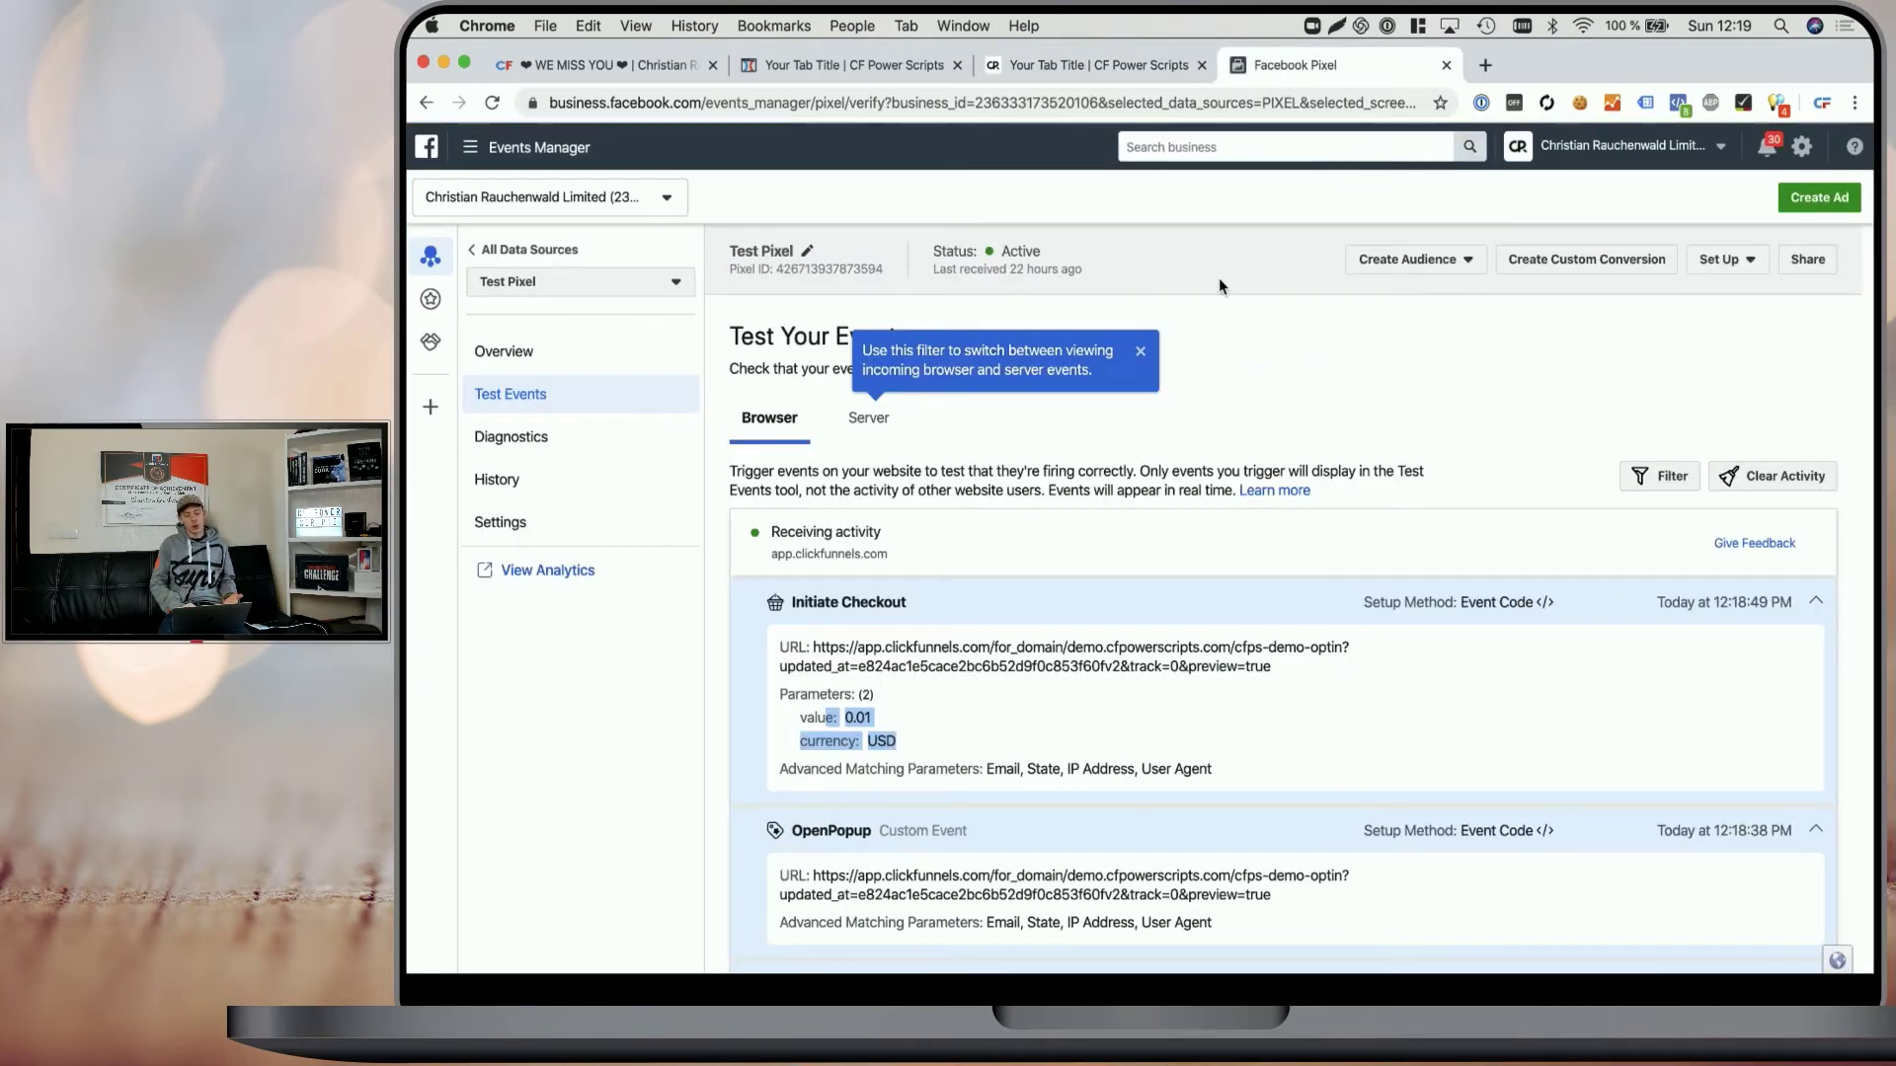
scroll(1116, 646, "down", 3)
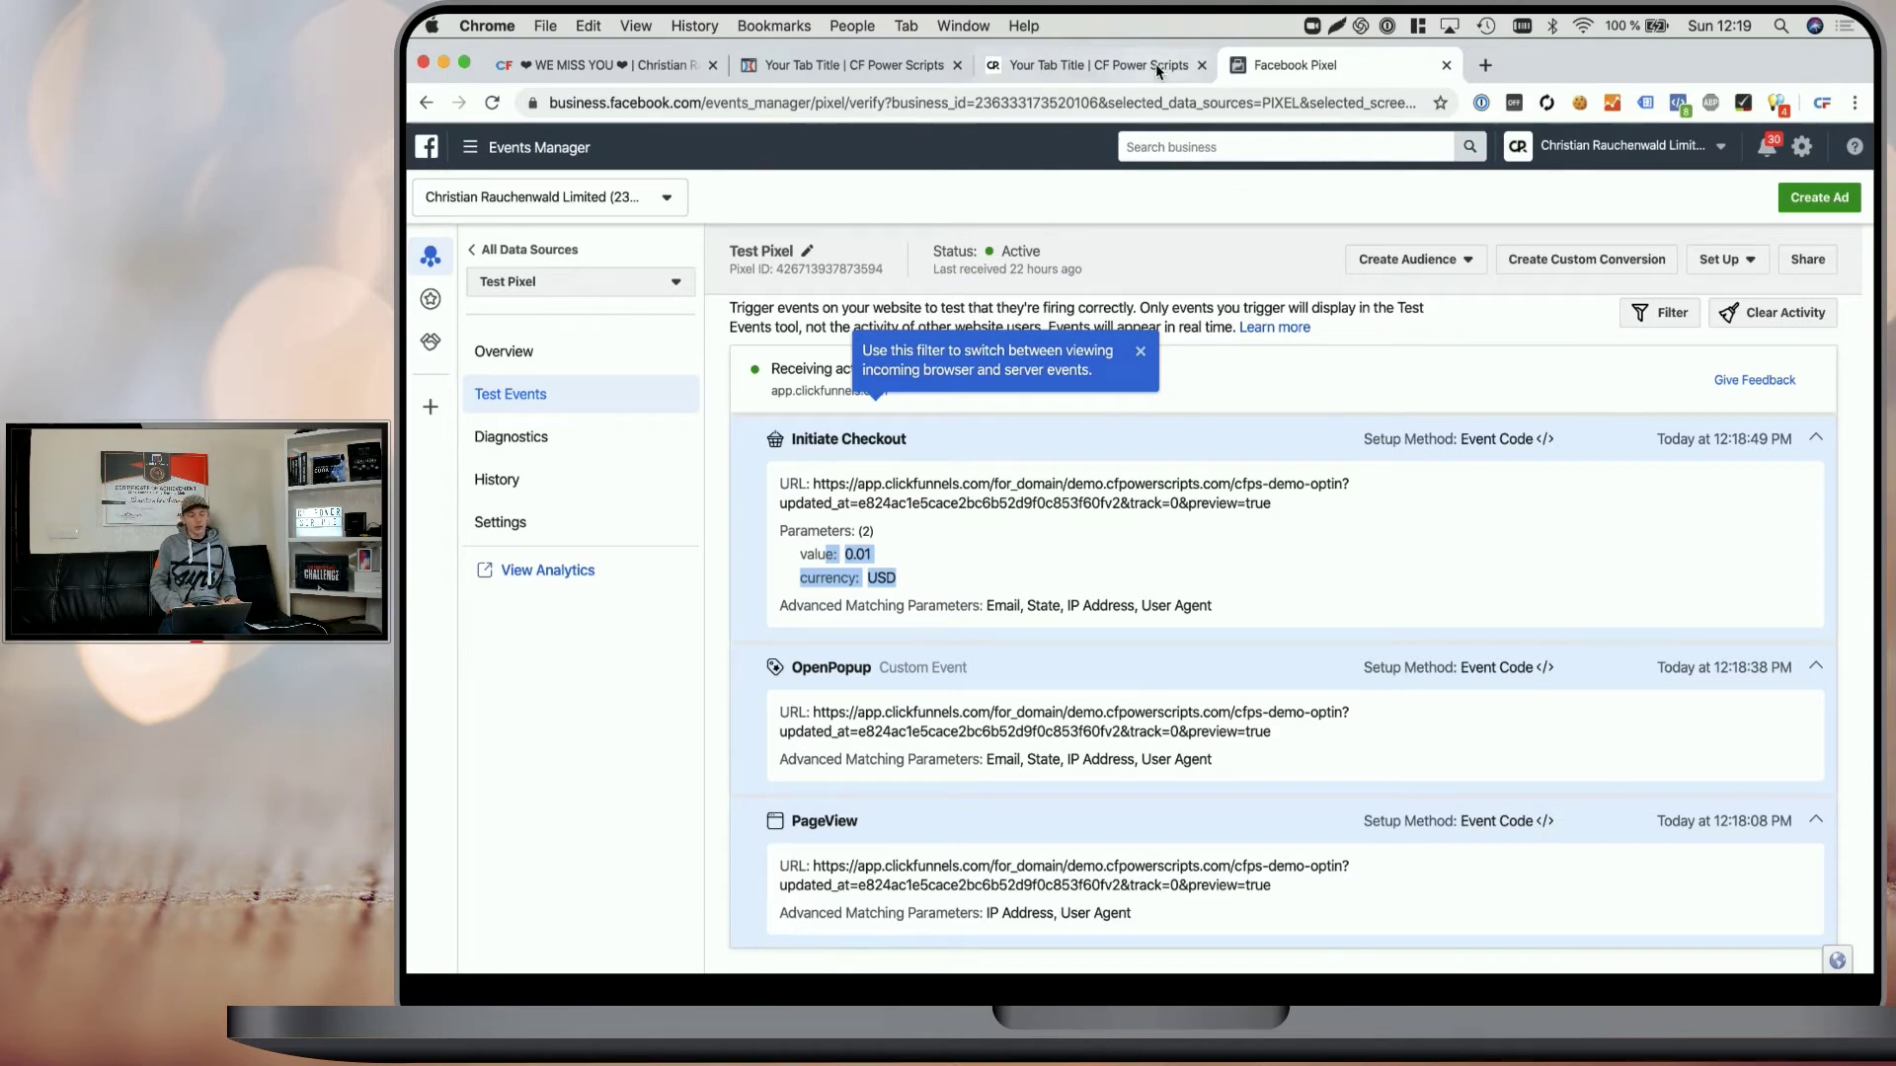
- Change the "YES! I Notify Me IMMEDIATLEY" button's CSS title to cfps-fb-track-vb-OpenPopup and save the page
left_click(859, 62)
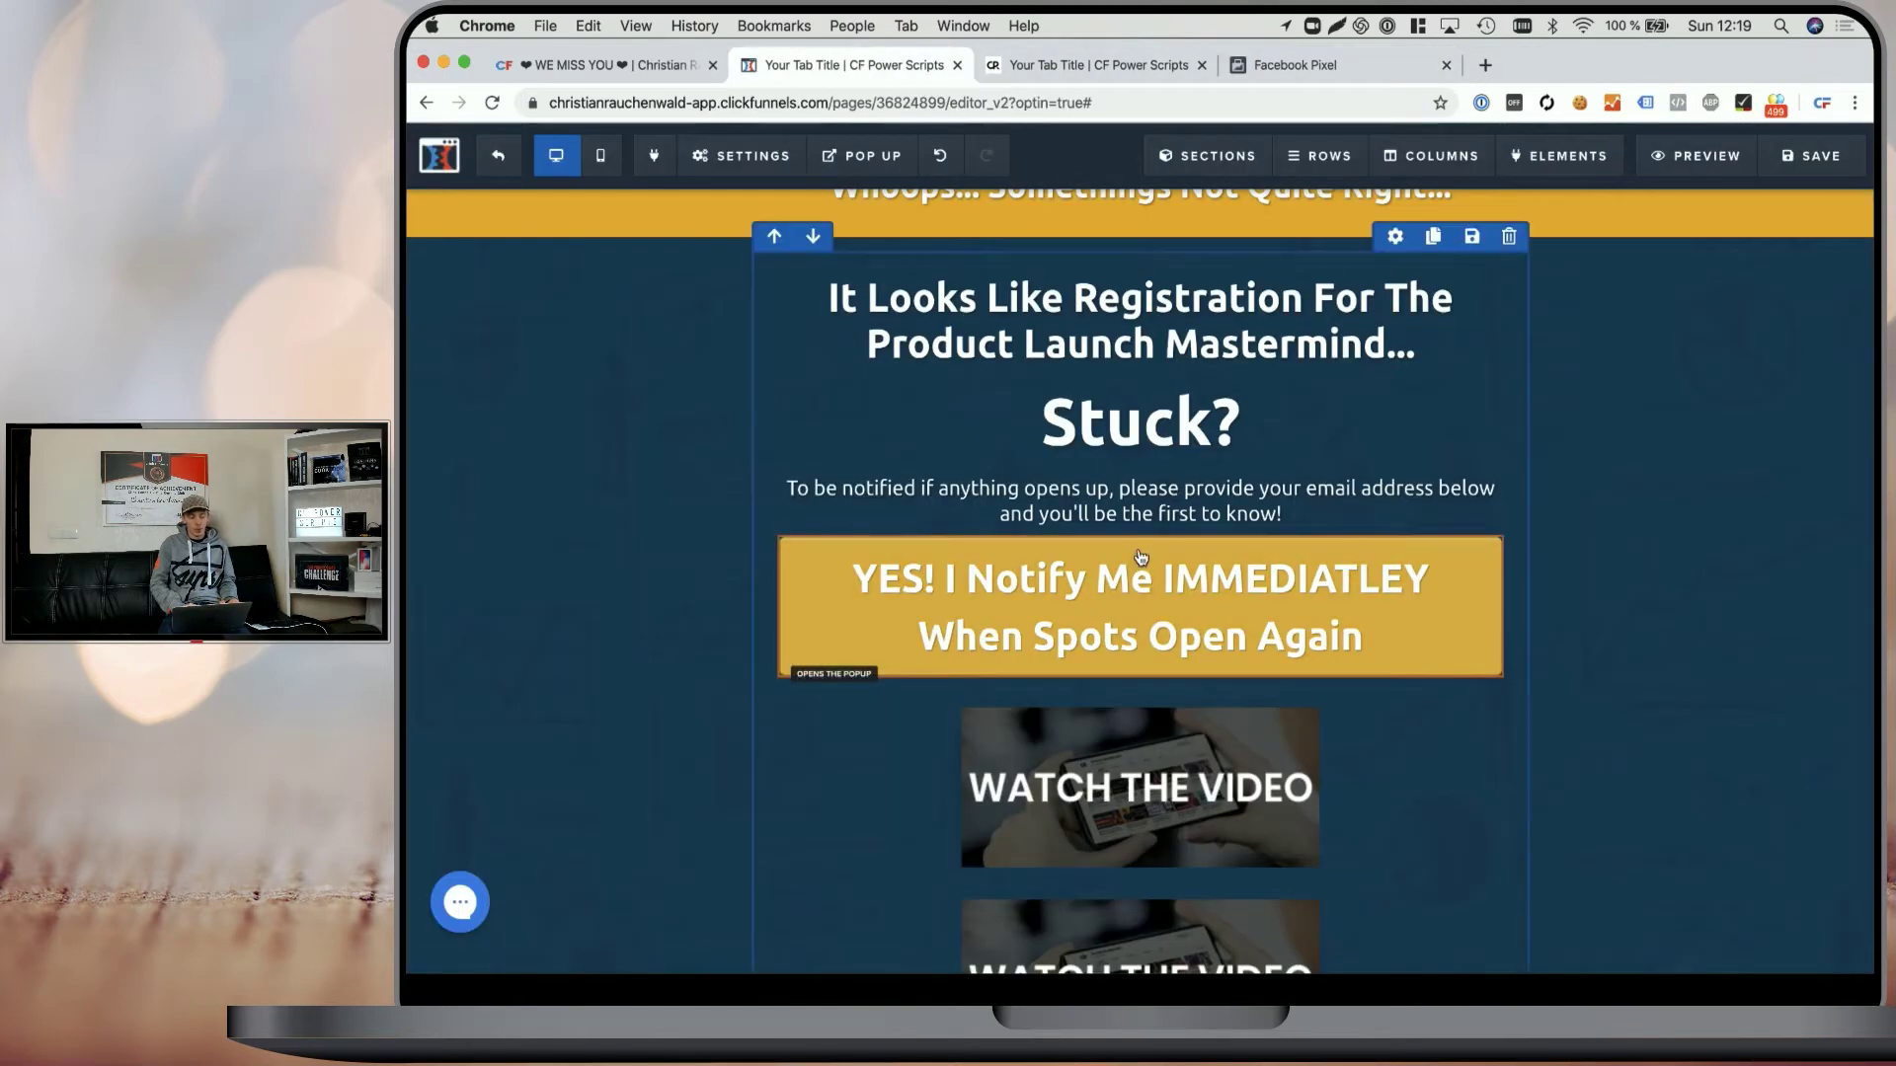
left_click(1144, 593)
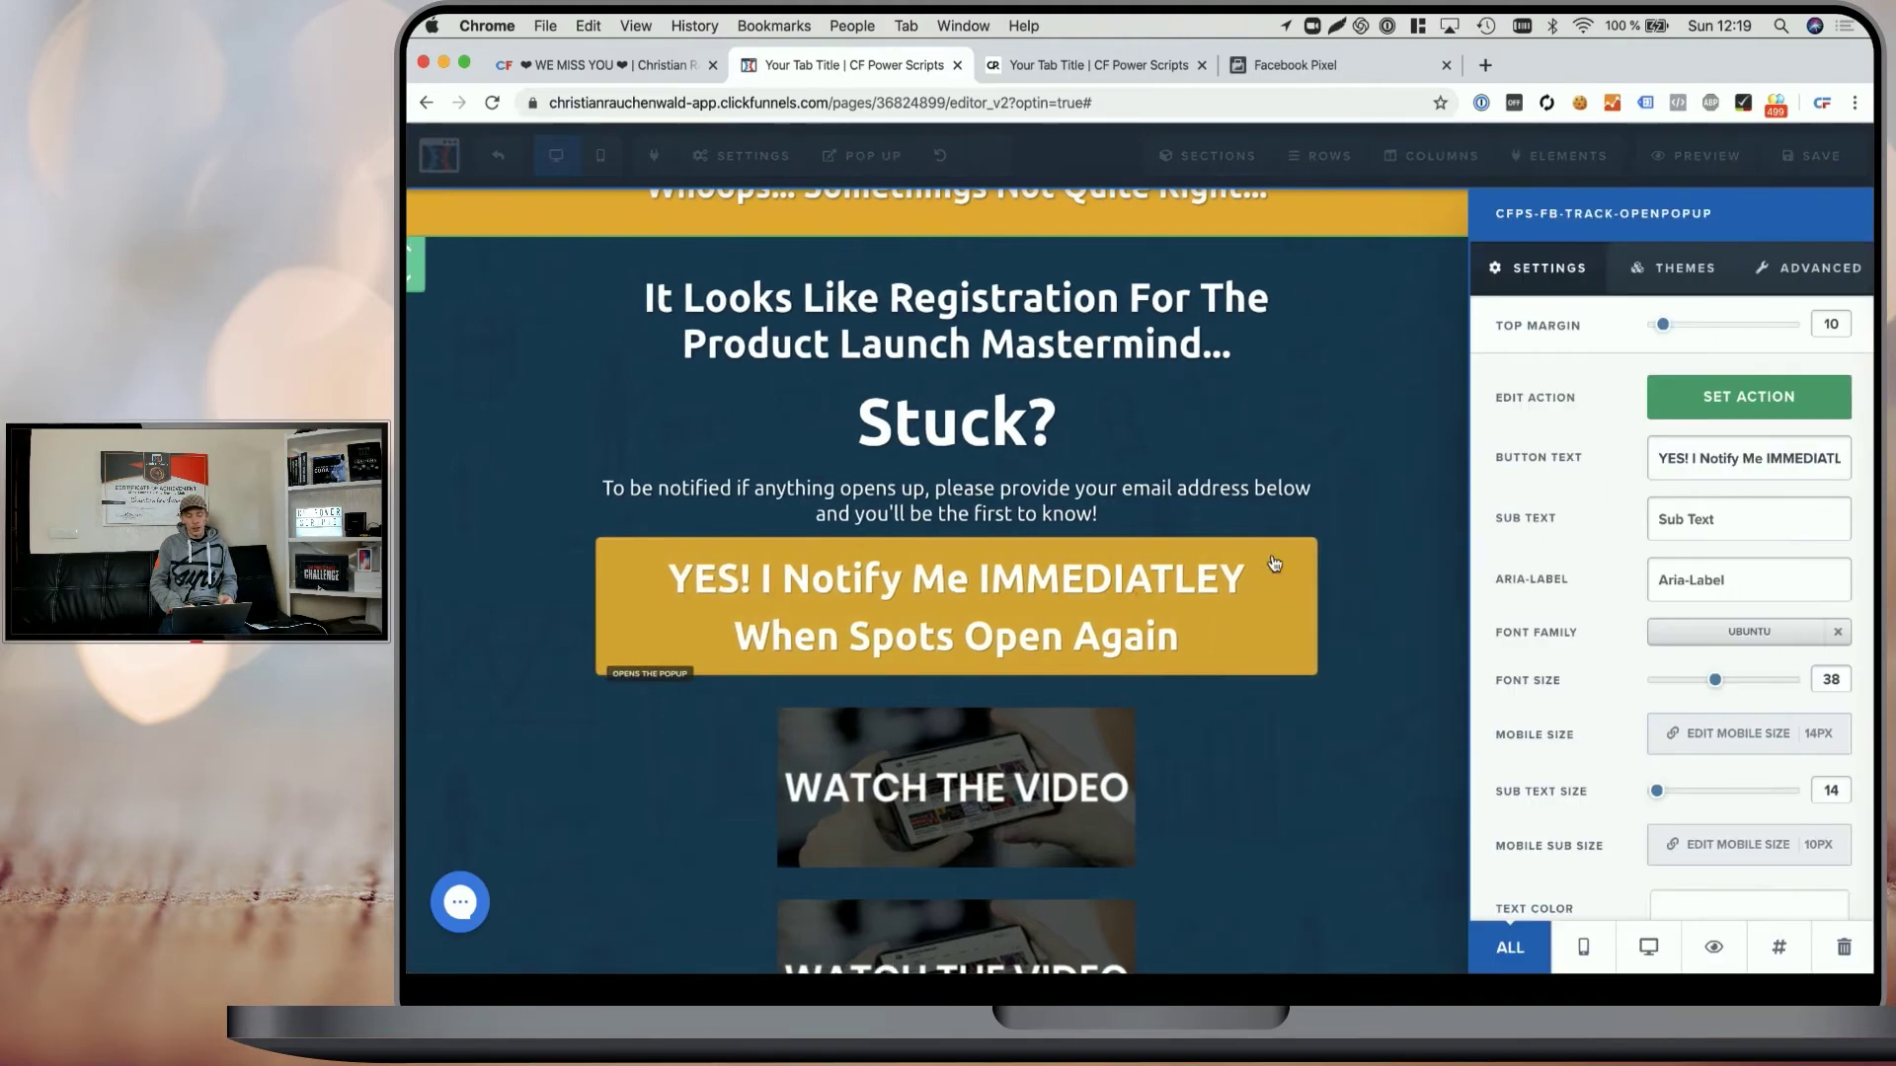
left_click(1779, 957)
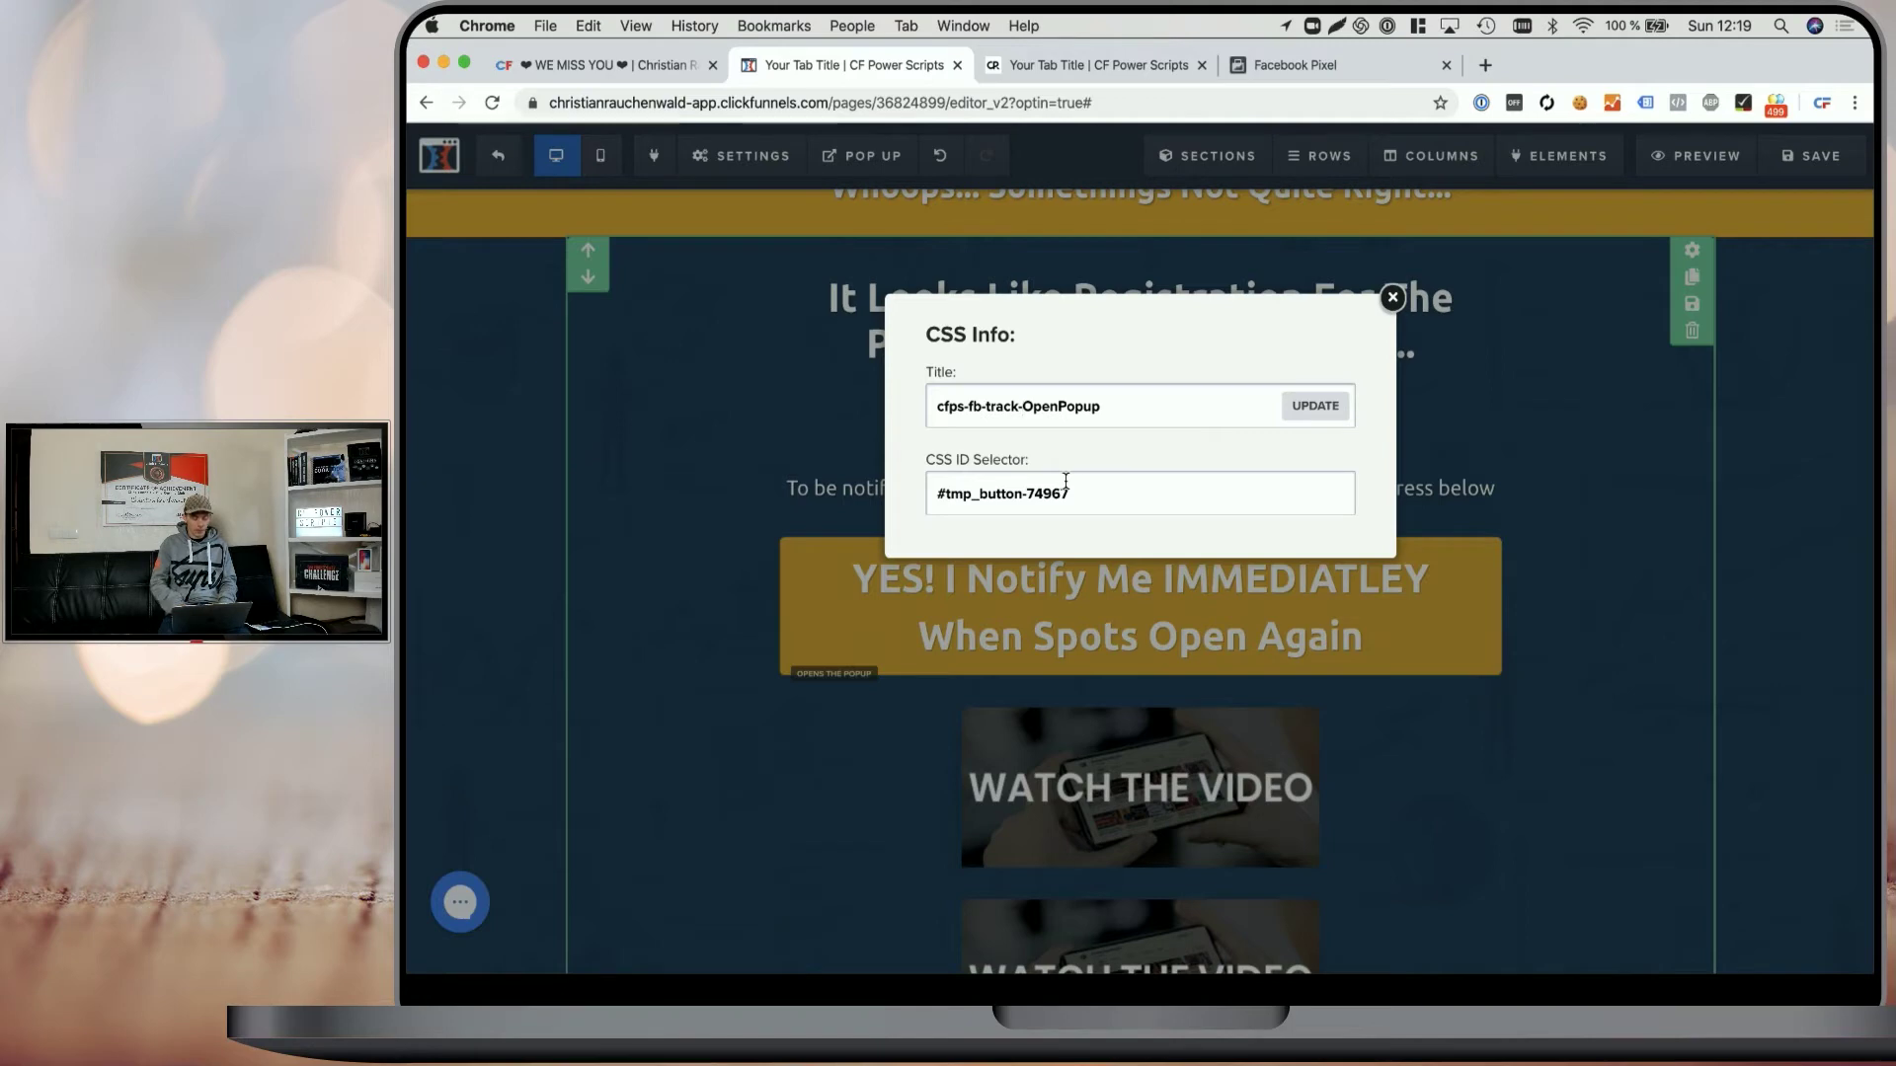
type("vb-")
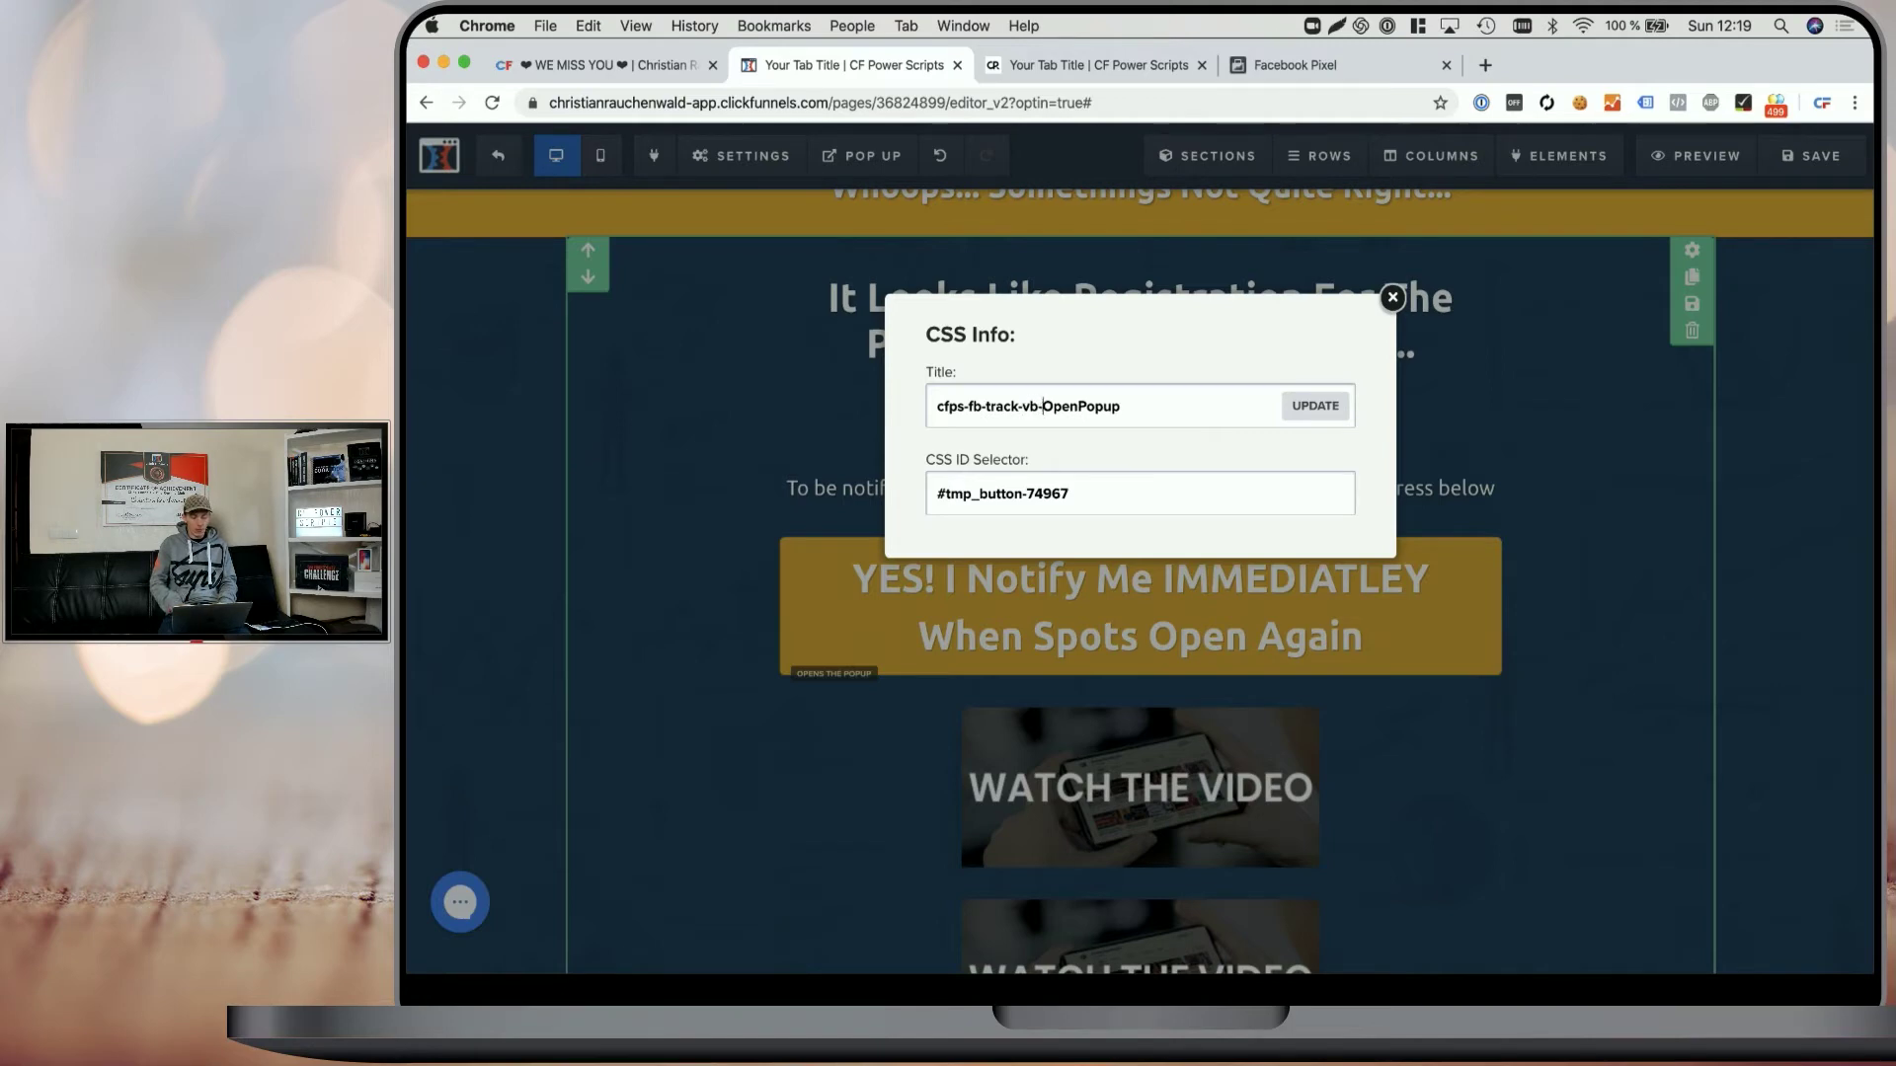
left_click(1315, 406)
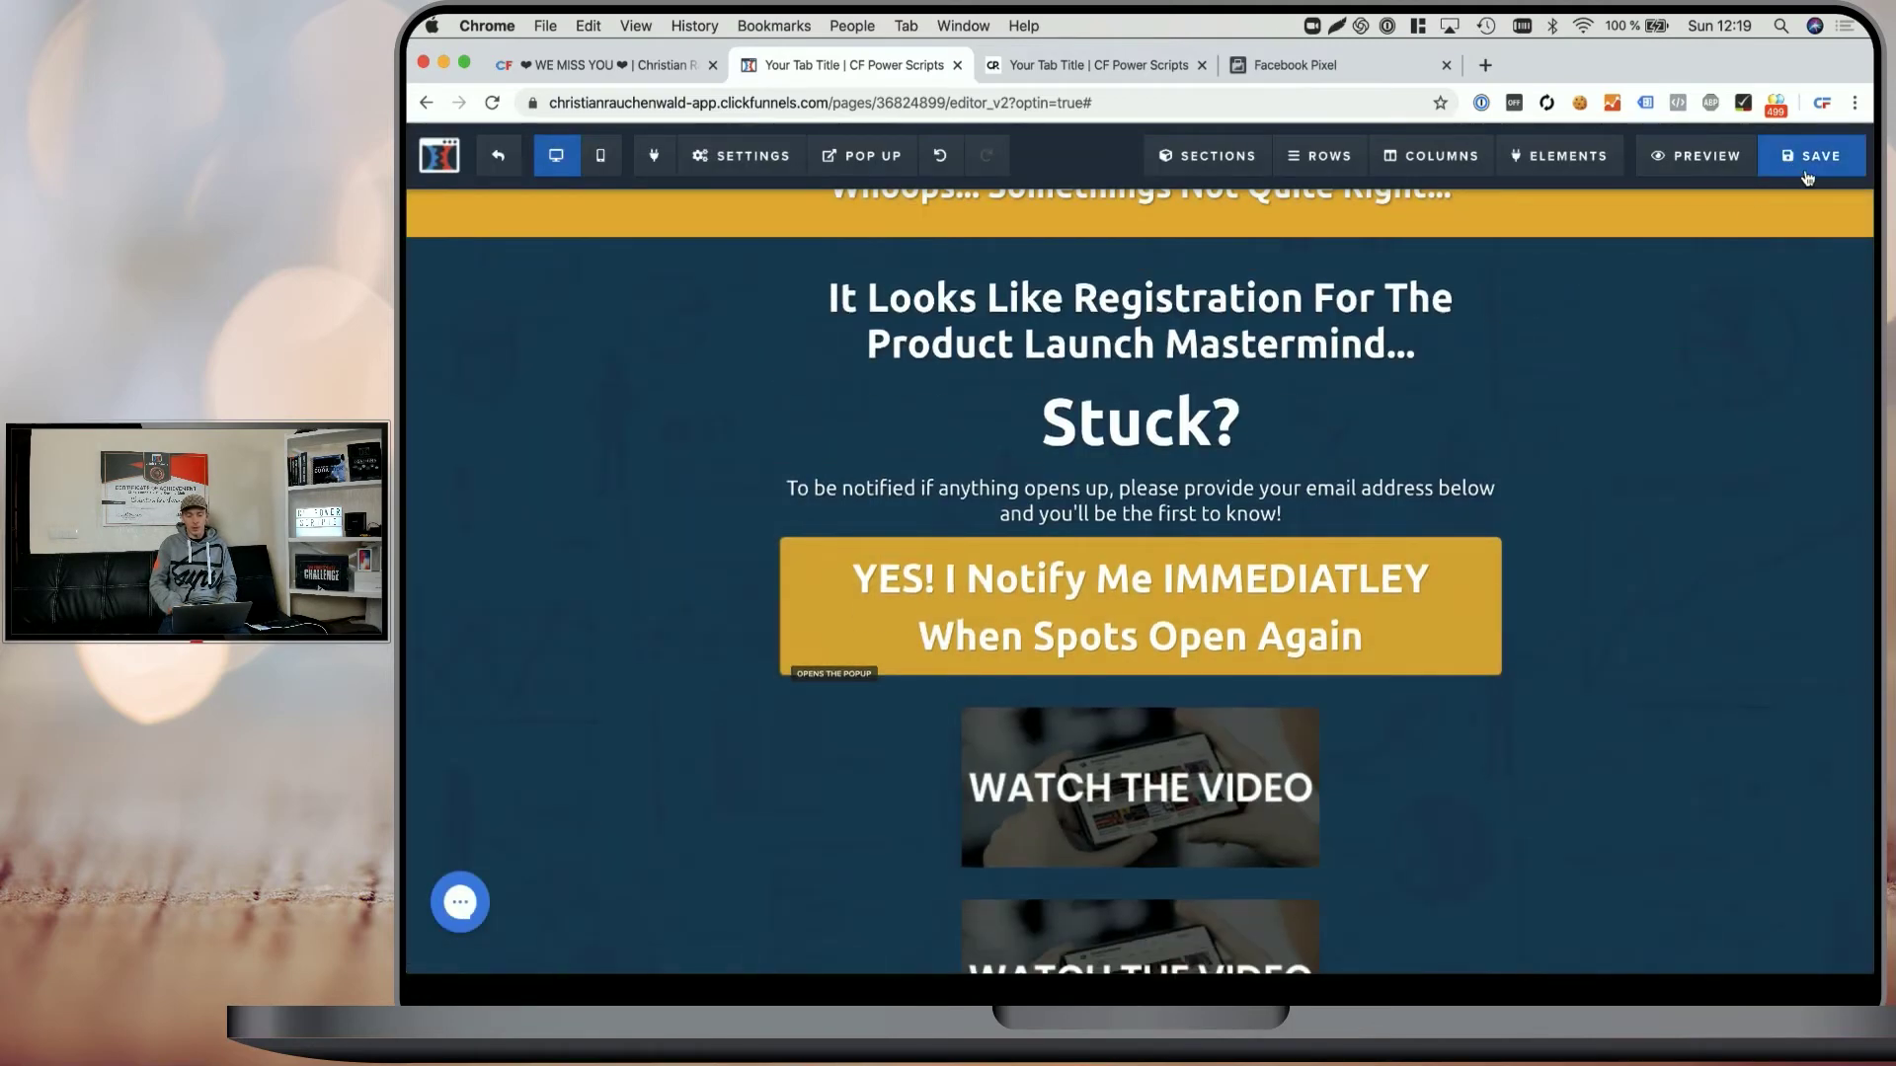
left_click(1807, 176)
- Reload the previewed optin page, open its popup, and inspect the newest OpenPopup event's details in Facebook Events Manager
left_click(1104, 65)
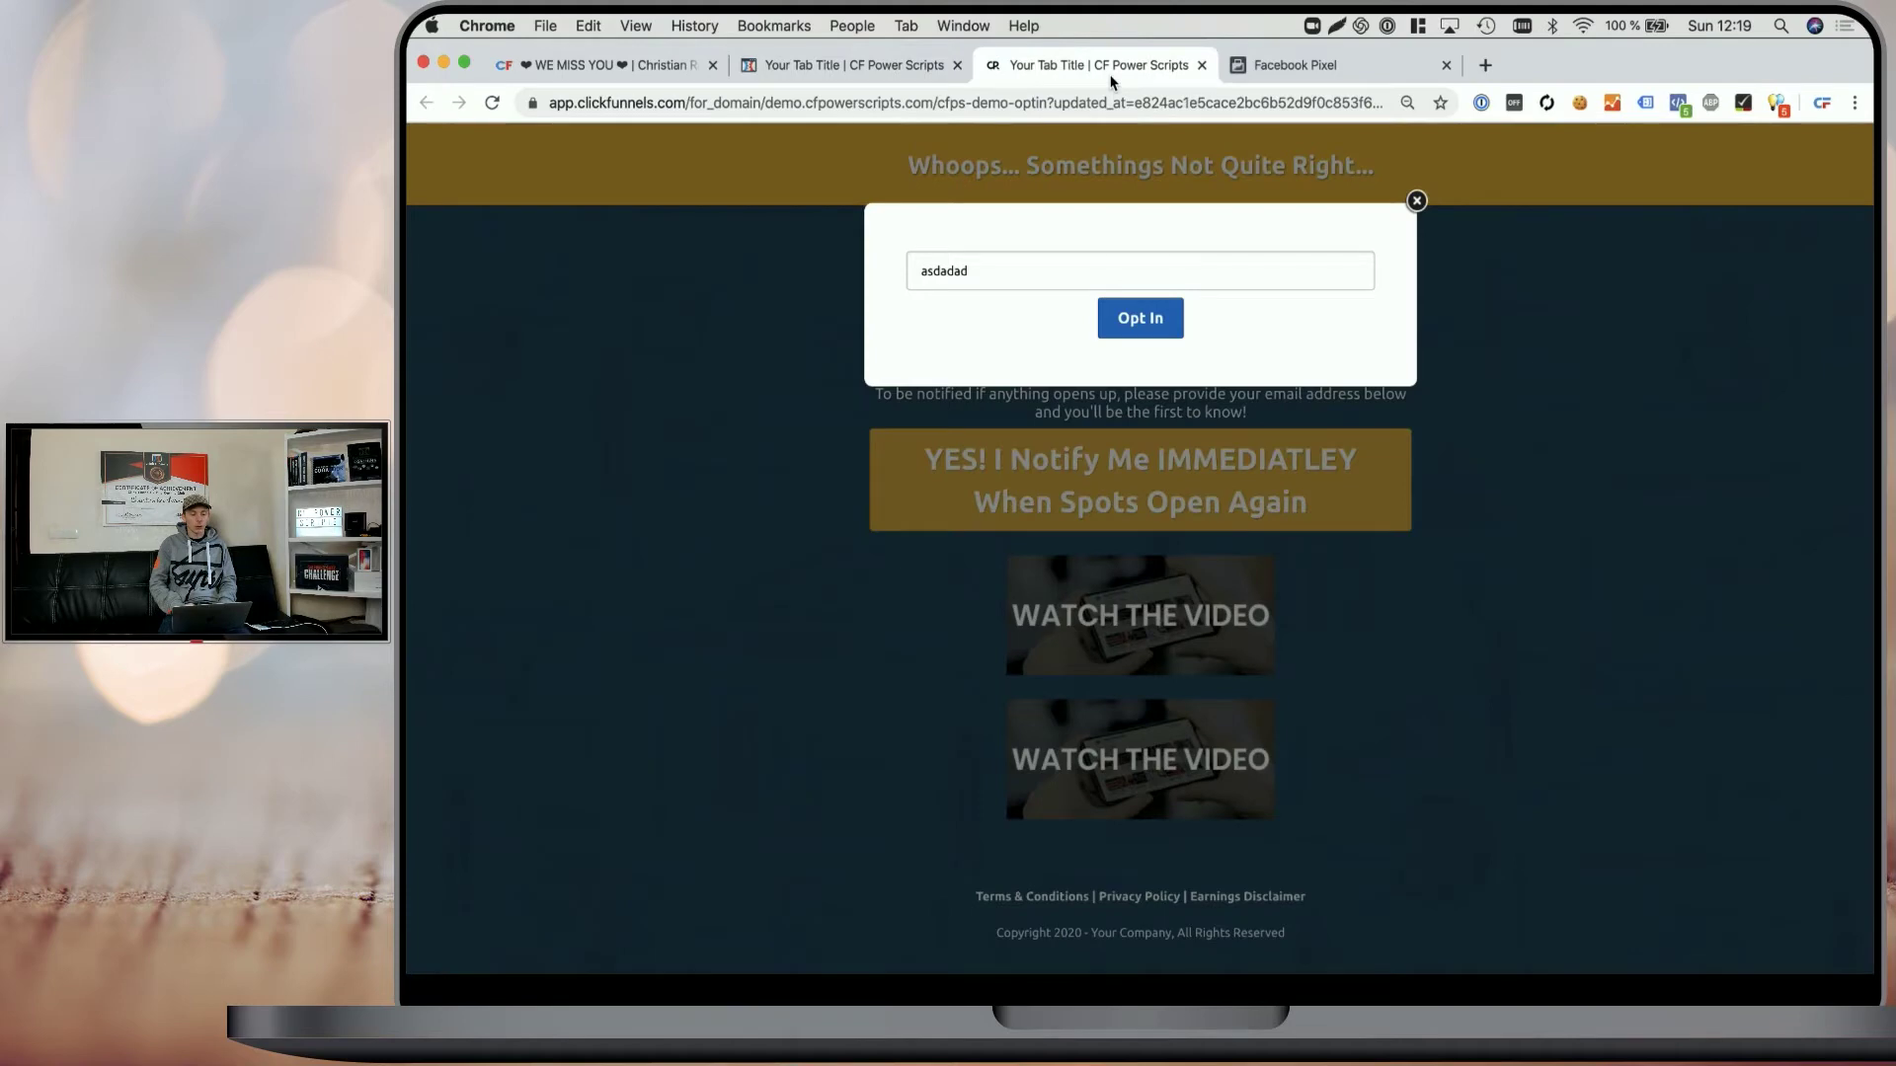
left_click(493, 102)
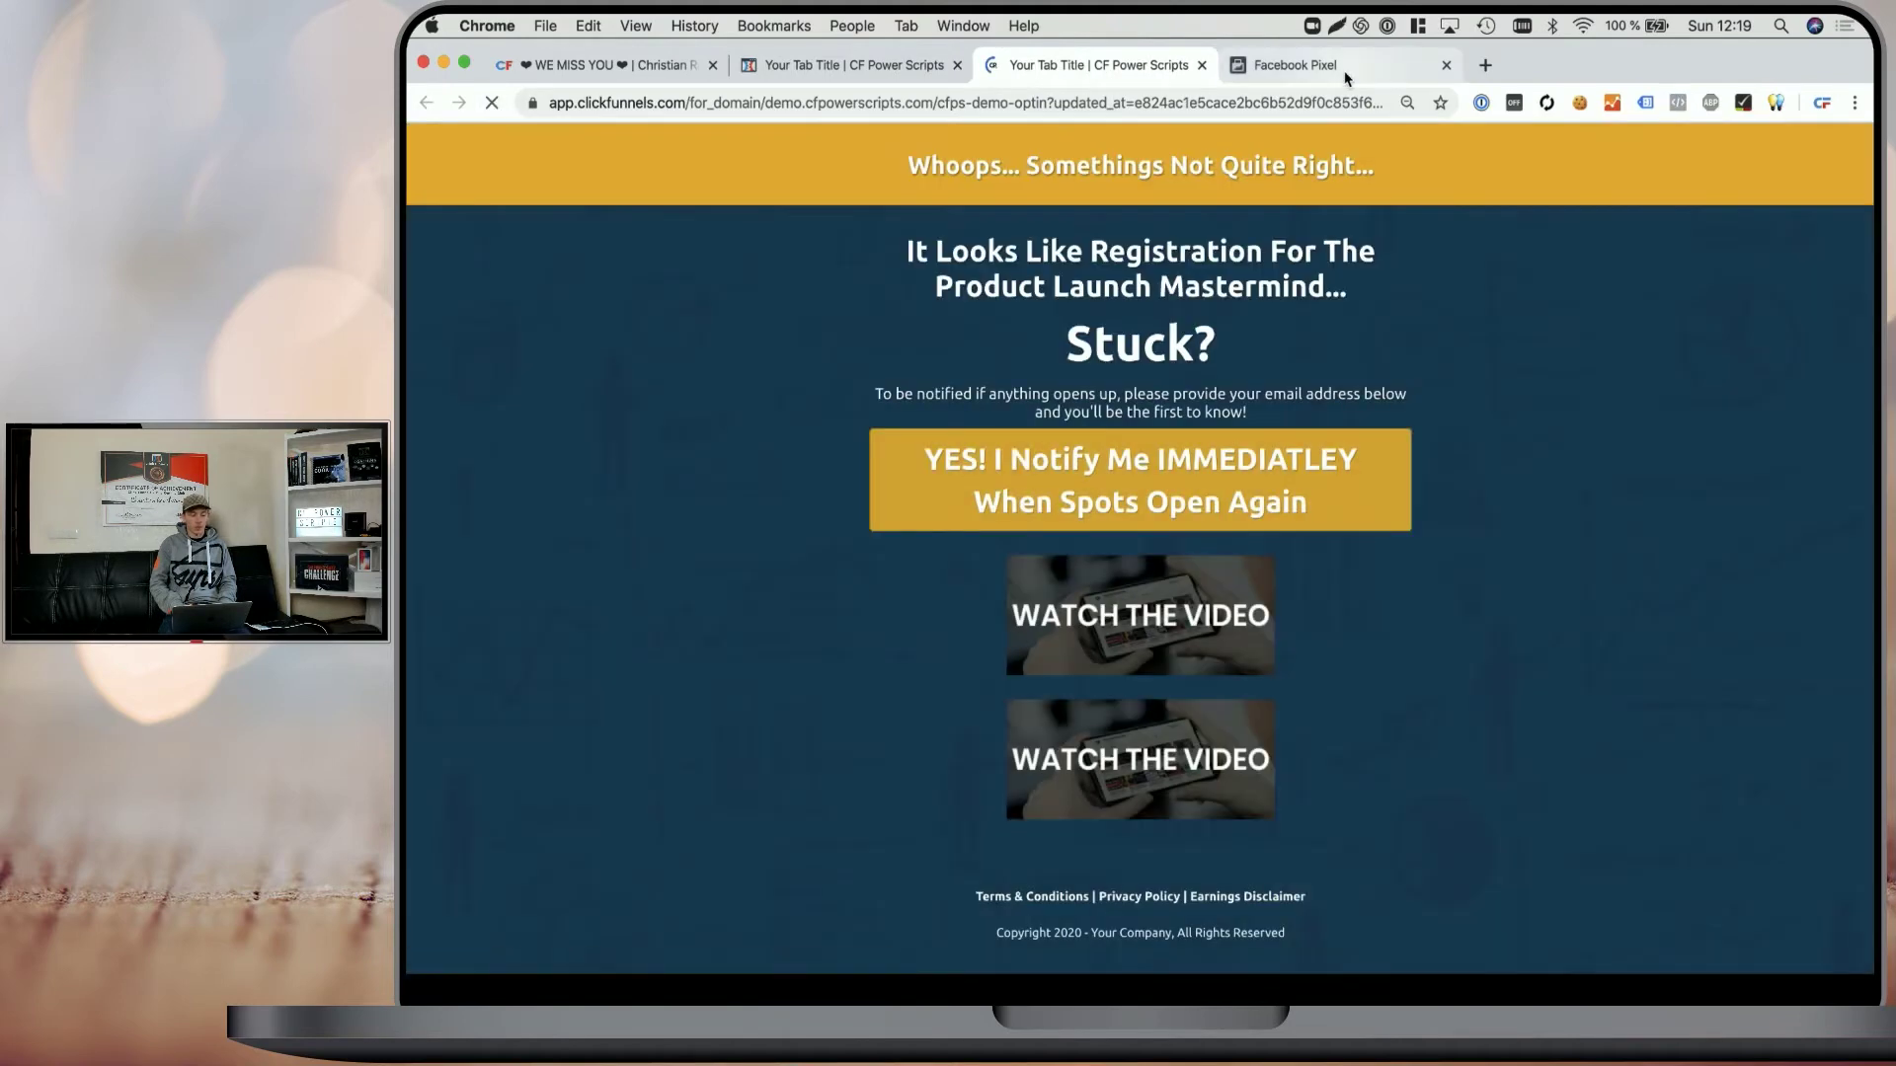
left_click(1284, 65)
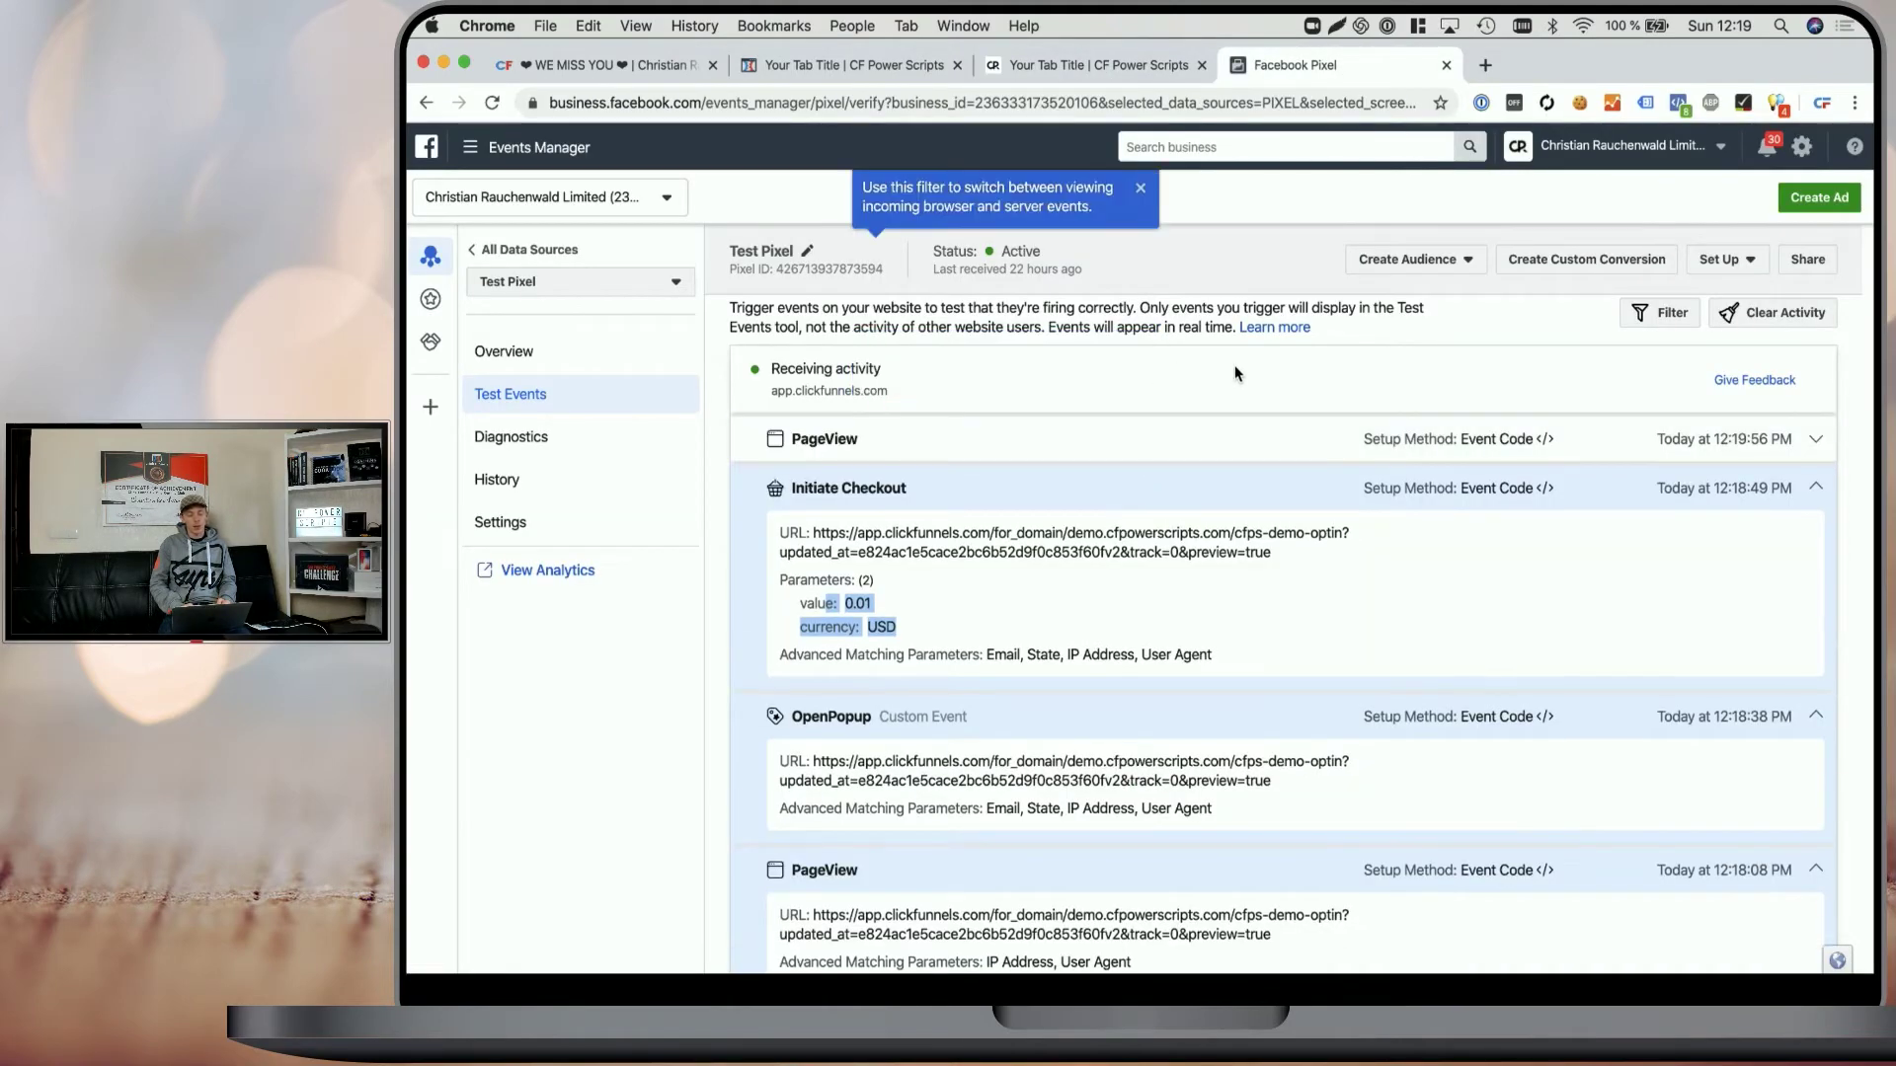
left_click(1083, 67)
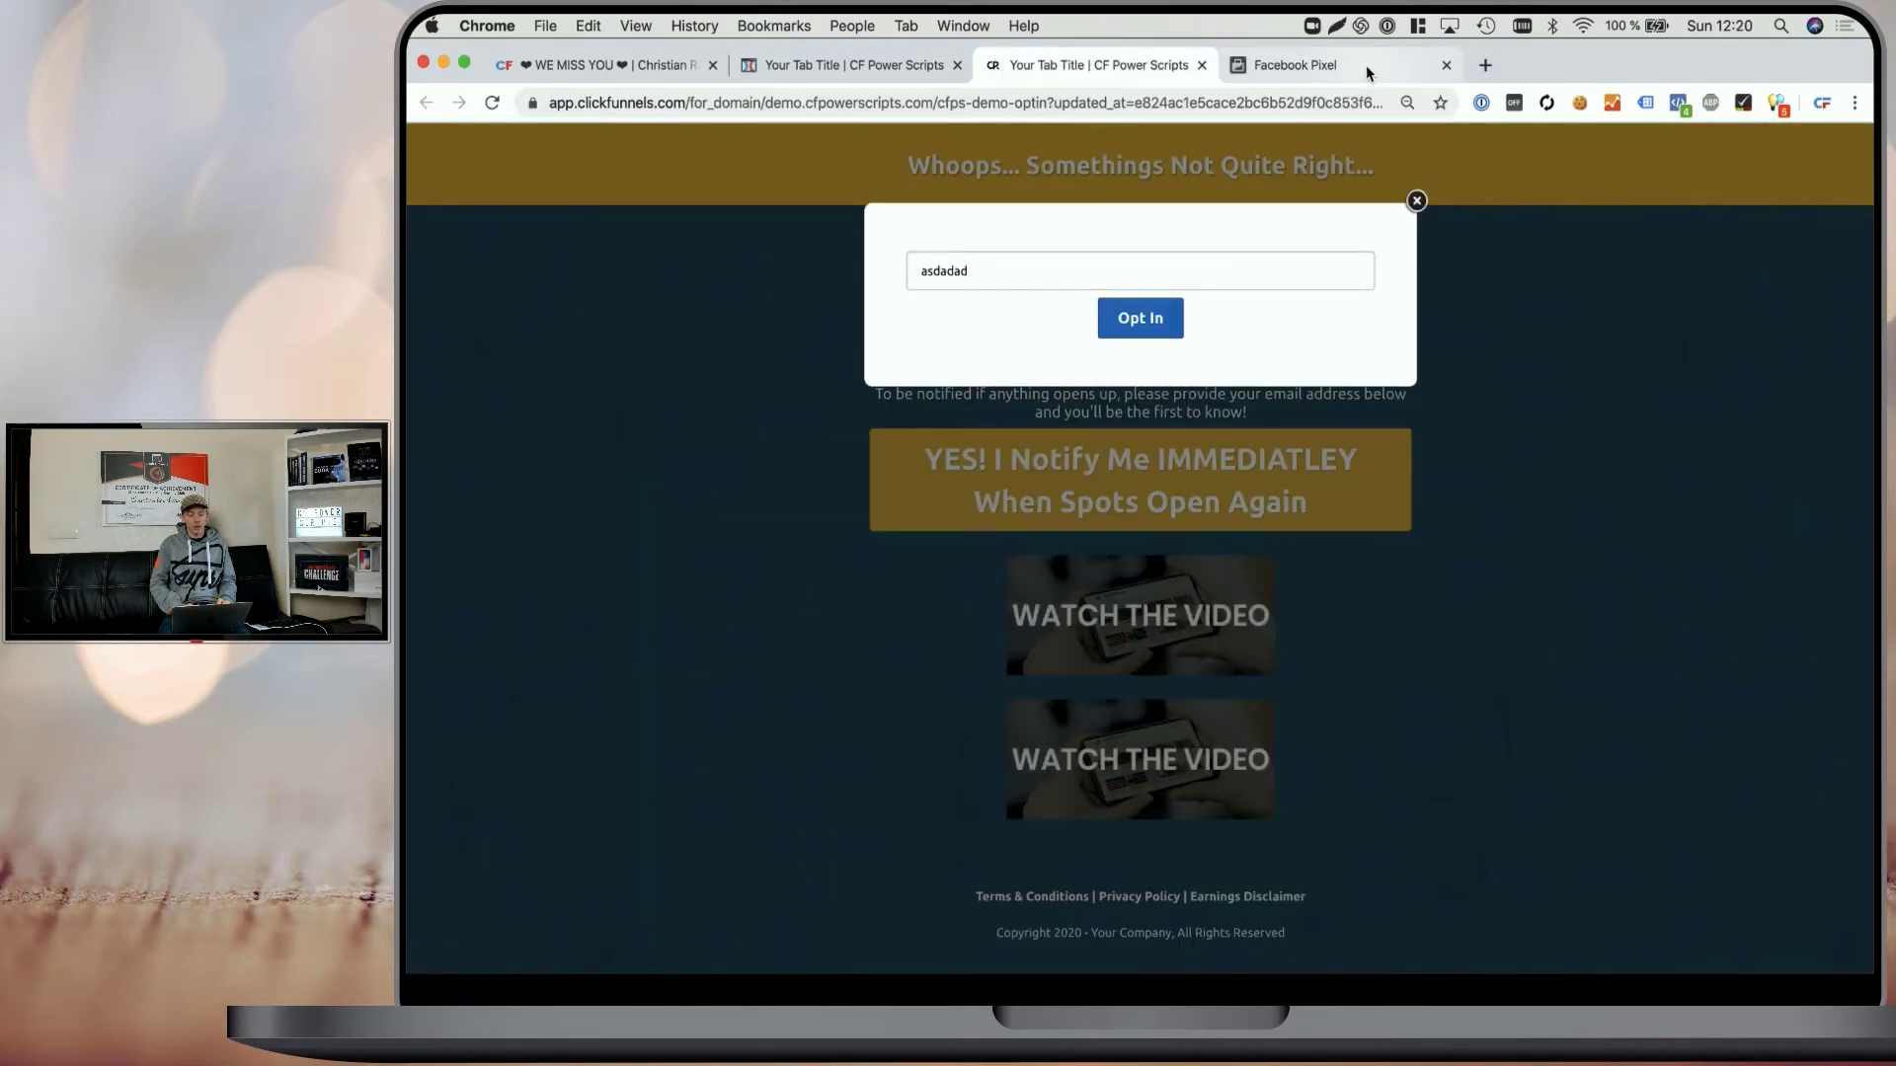
left_click(1368, 69)
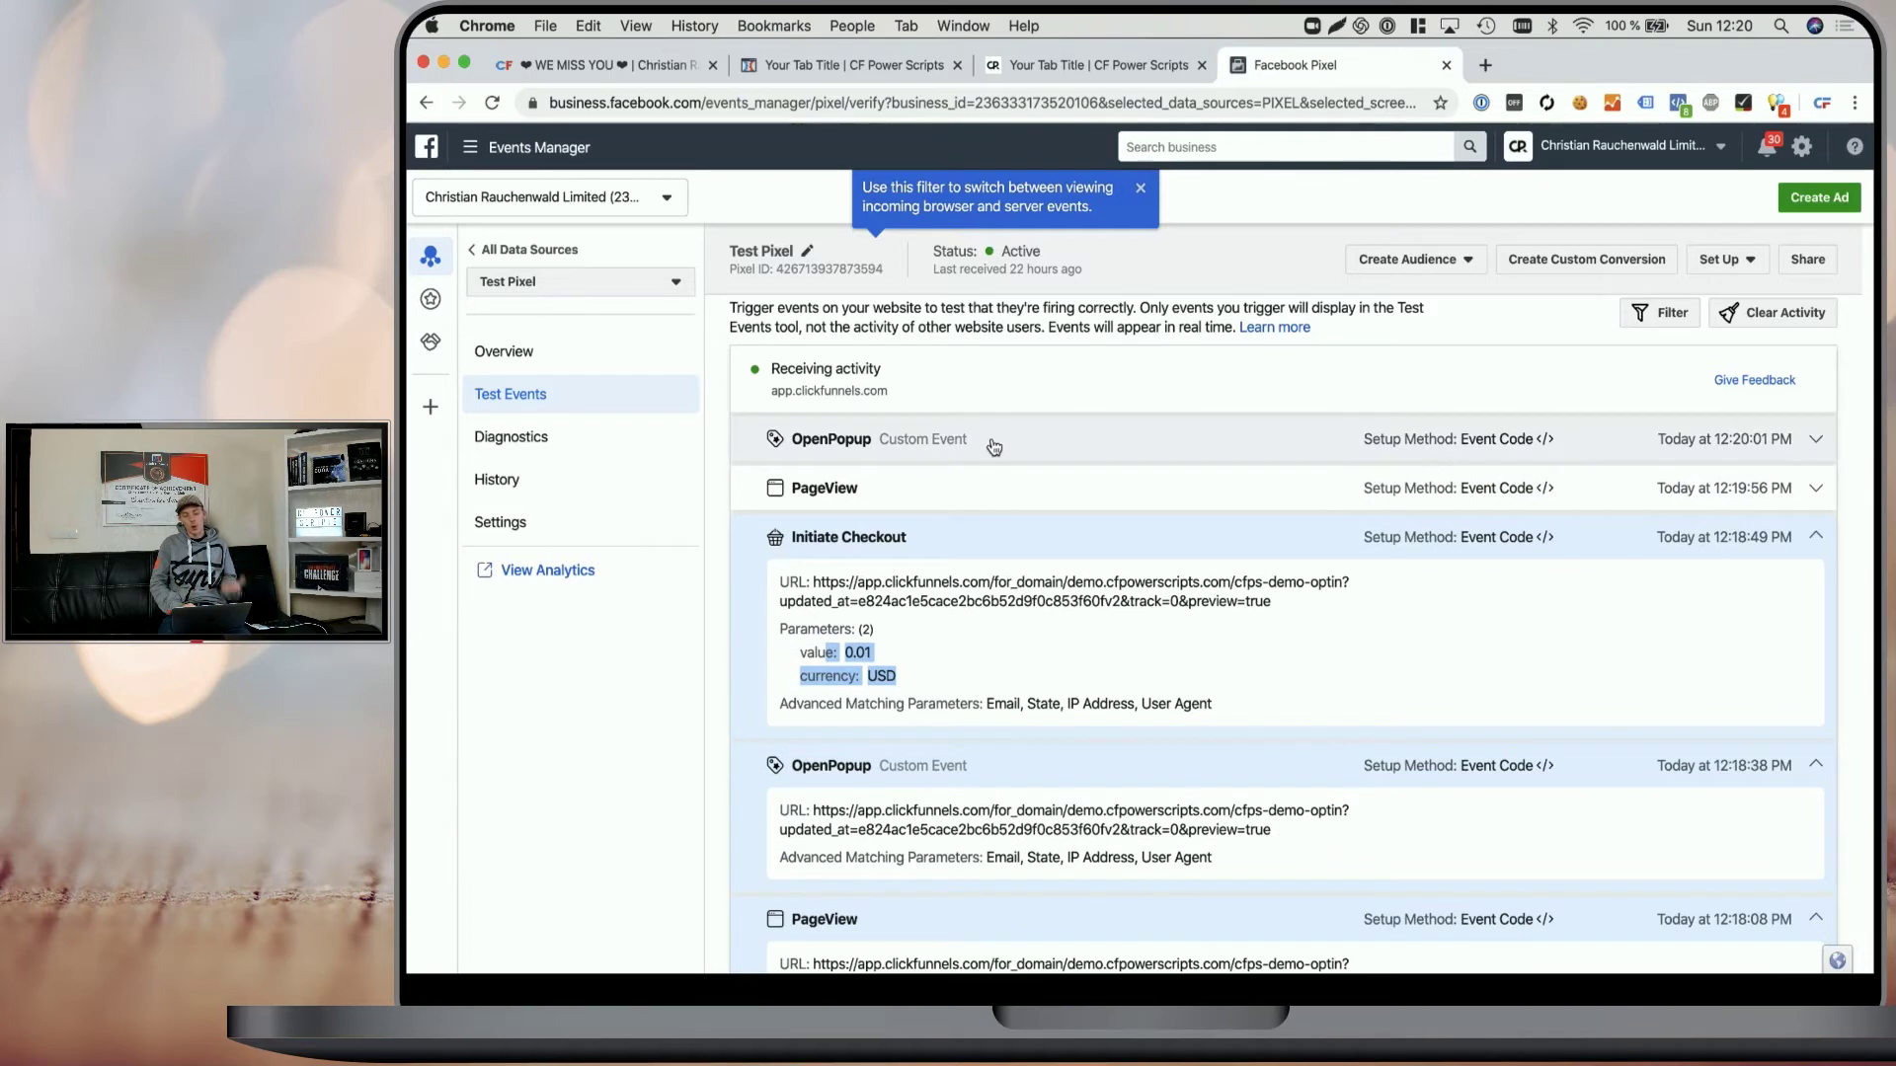
left_click(993, 447)
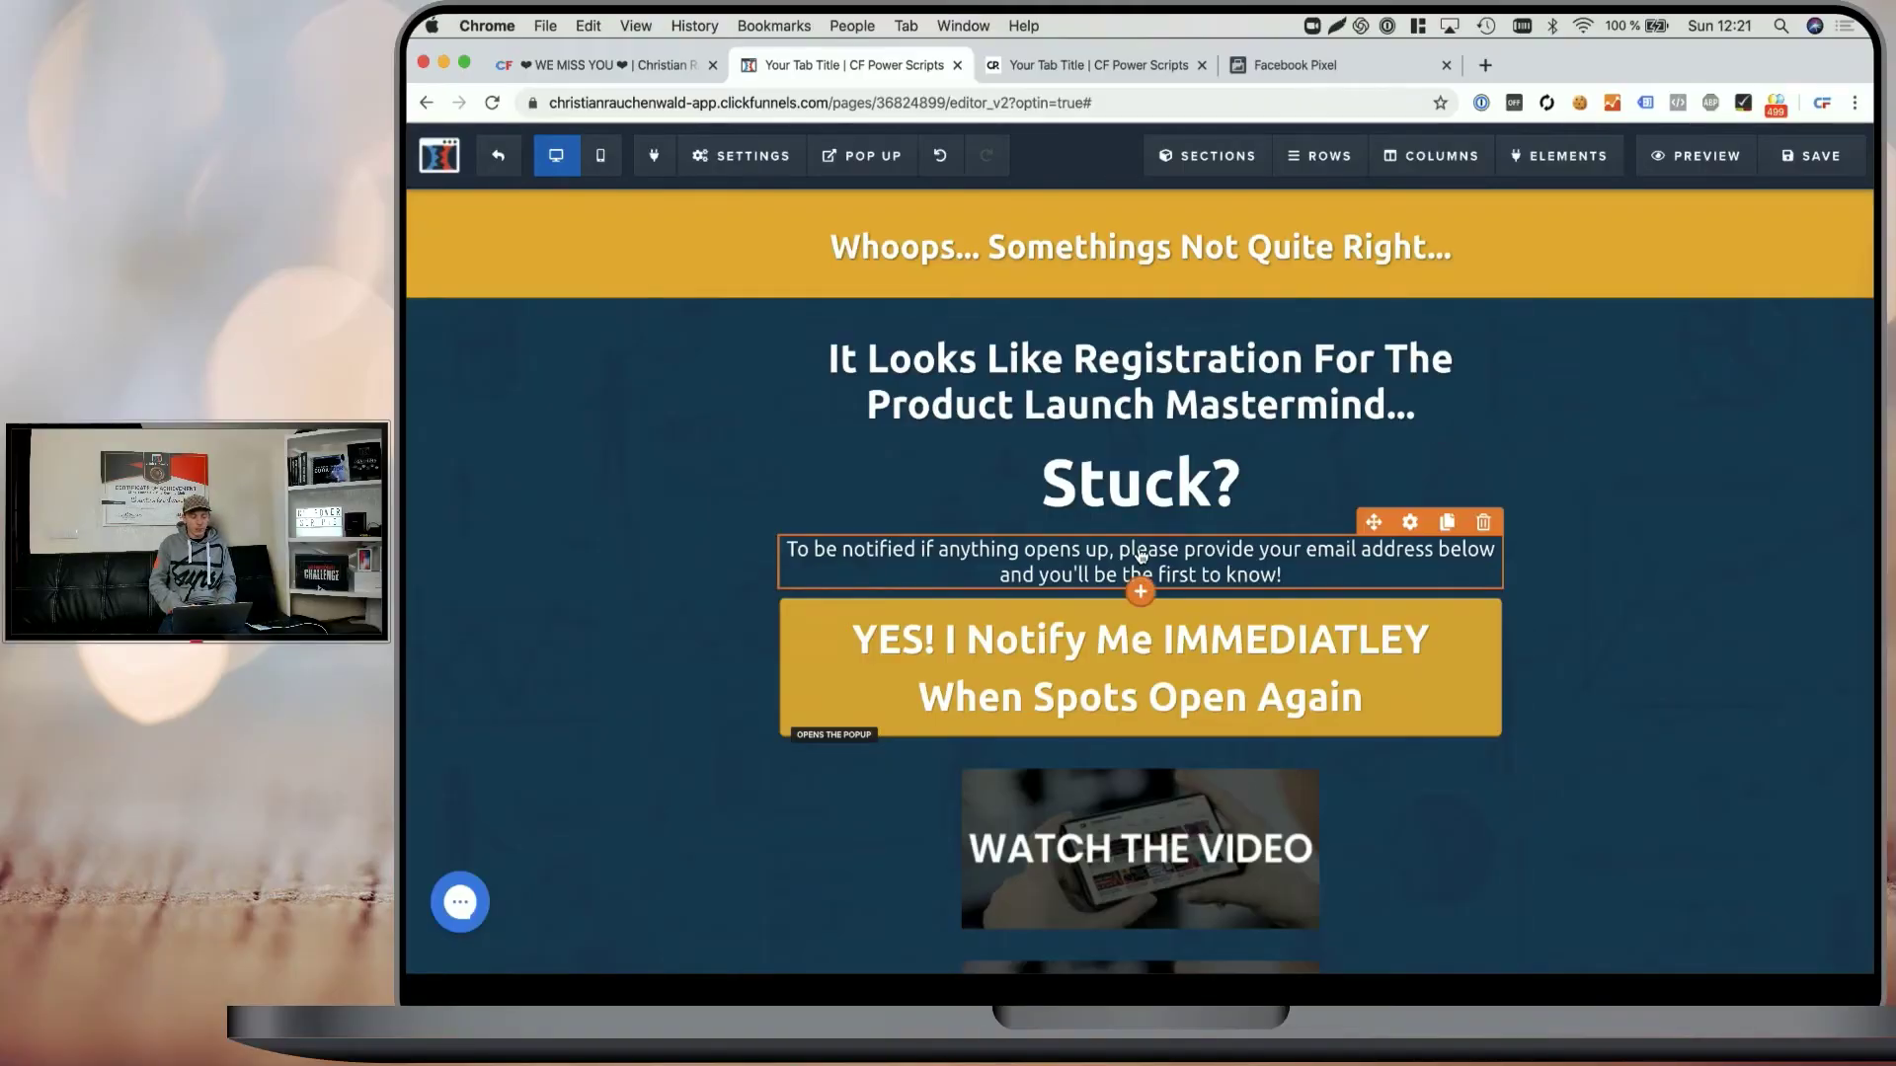
left_click(1141, 555)
left_click_drag(1072, 550, 1231, 550)
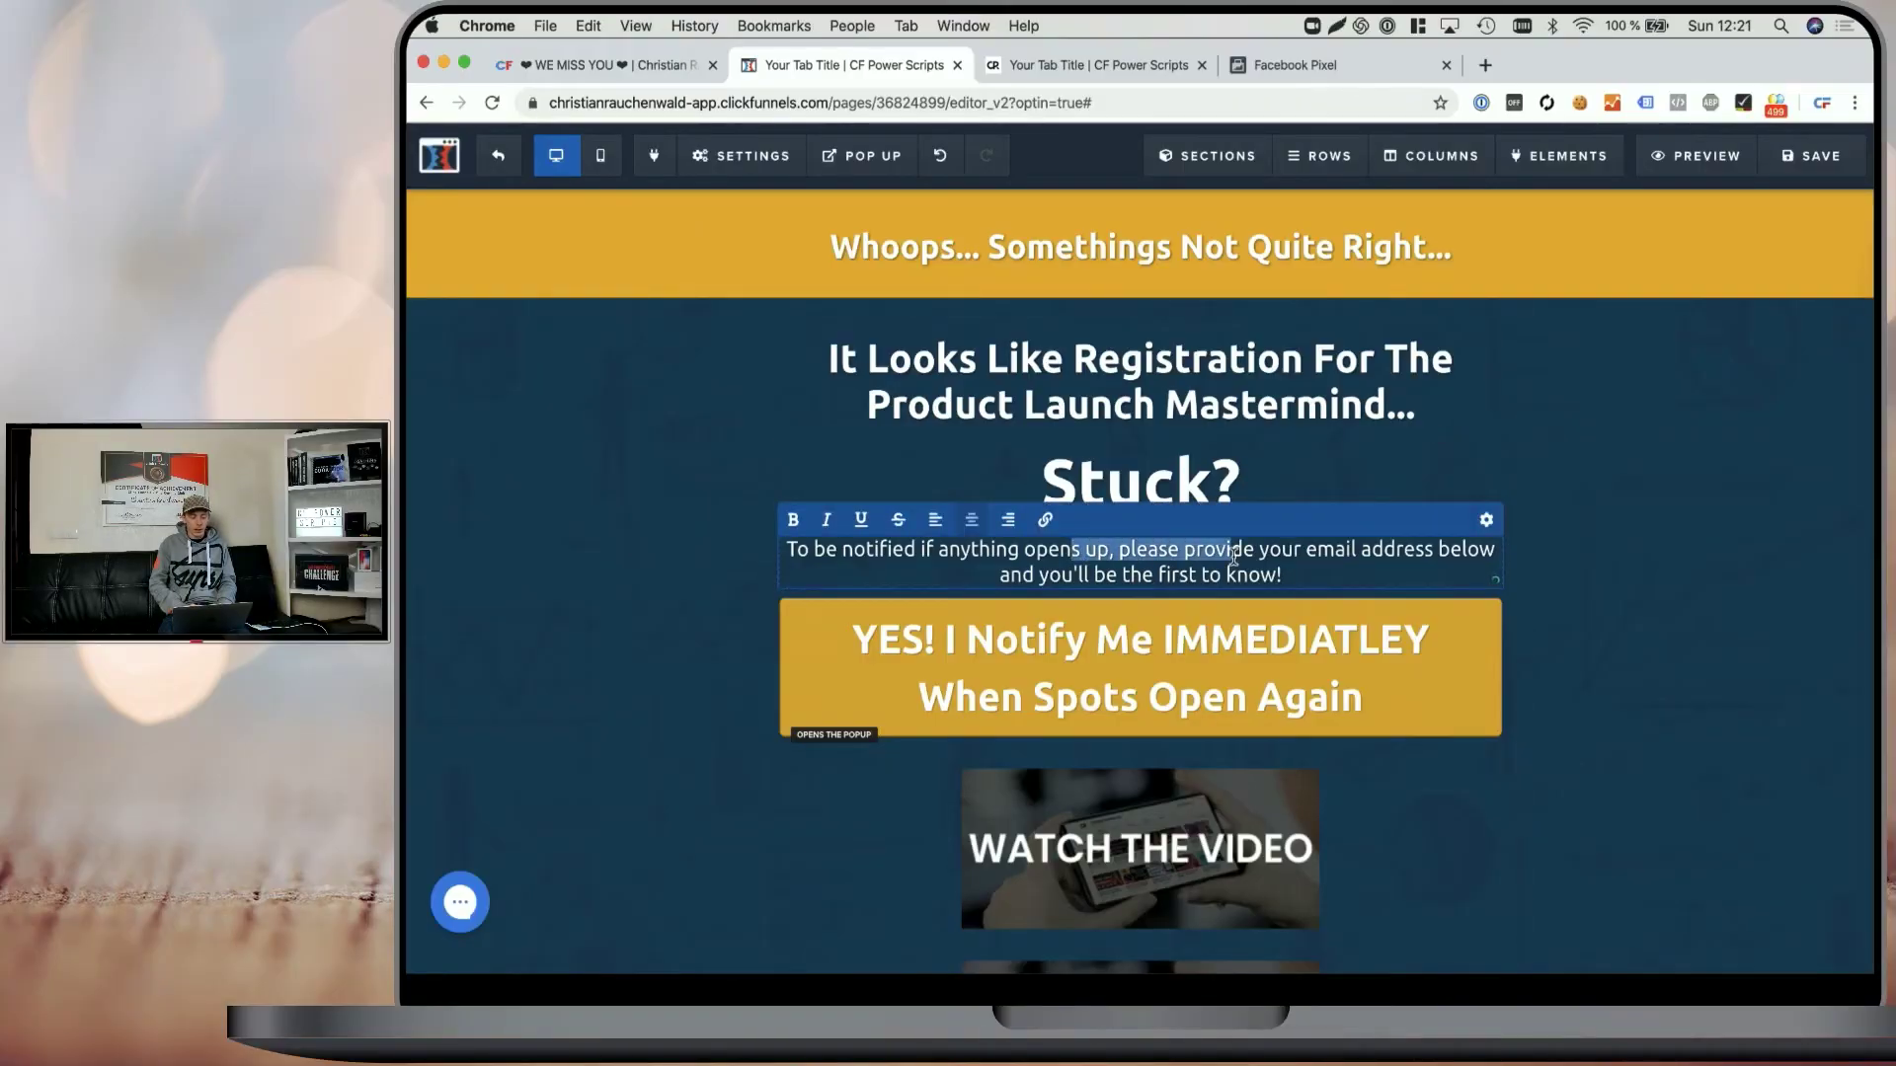
left_click(1044, 521)
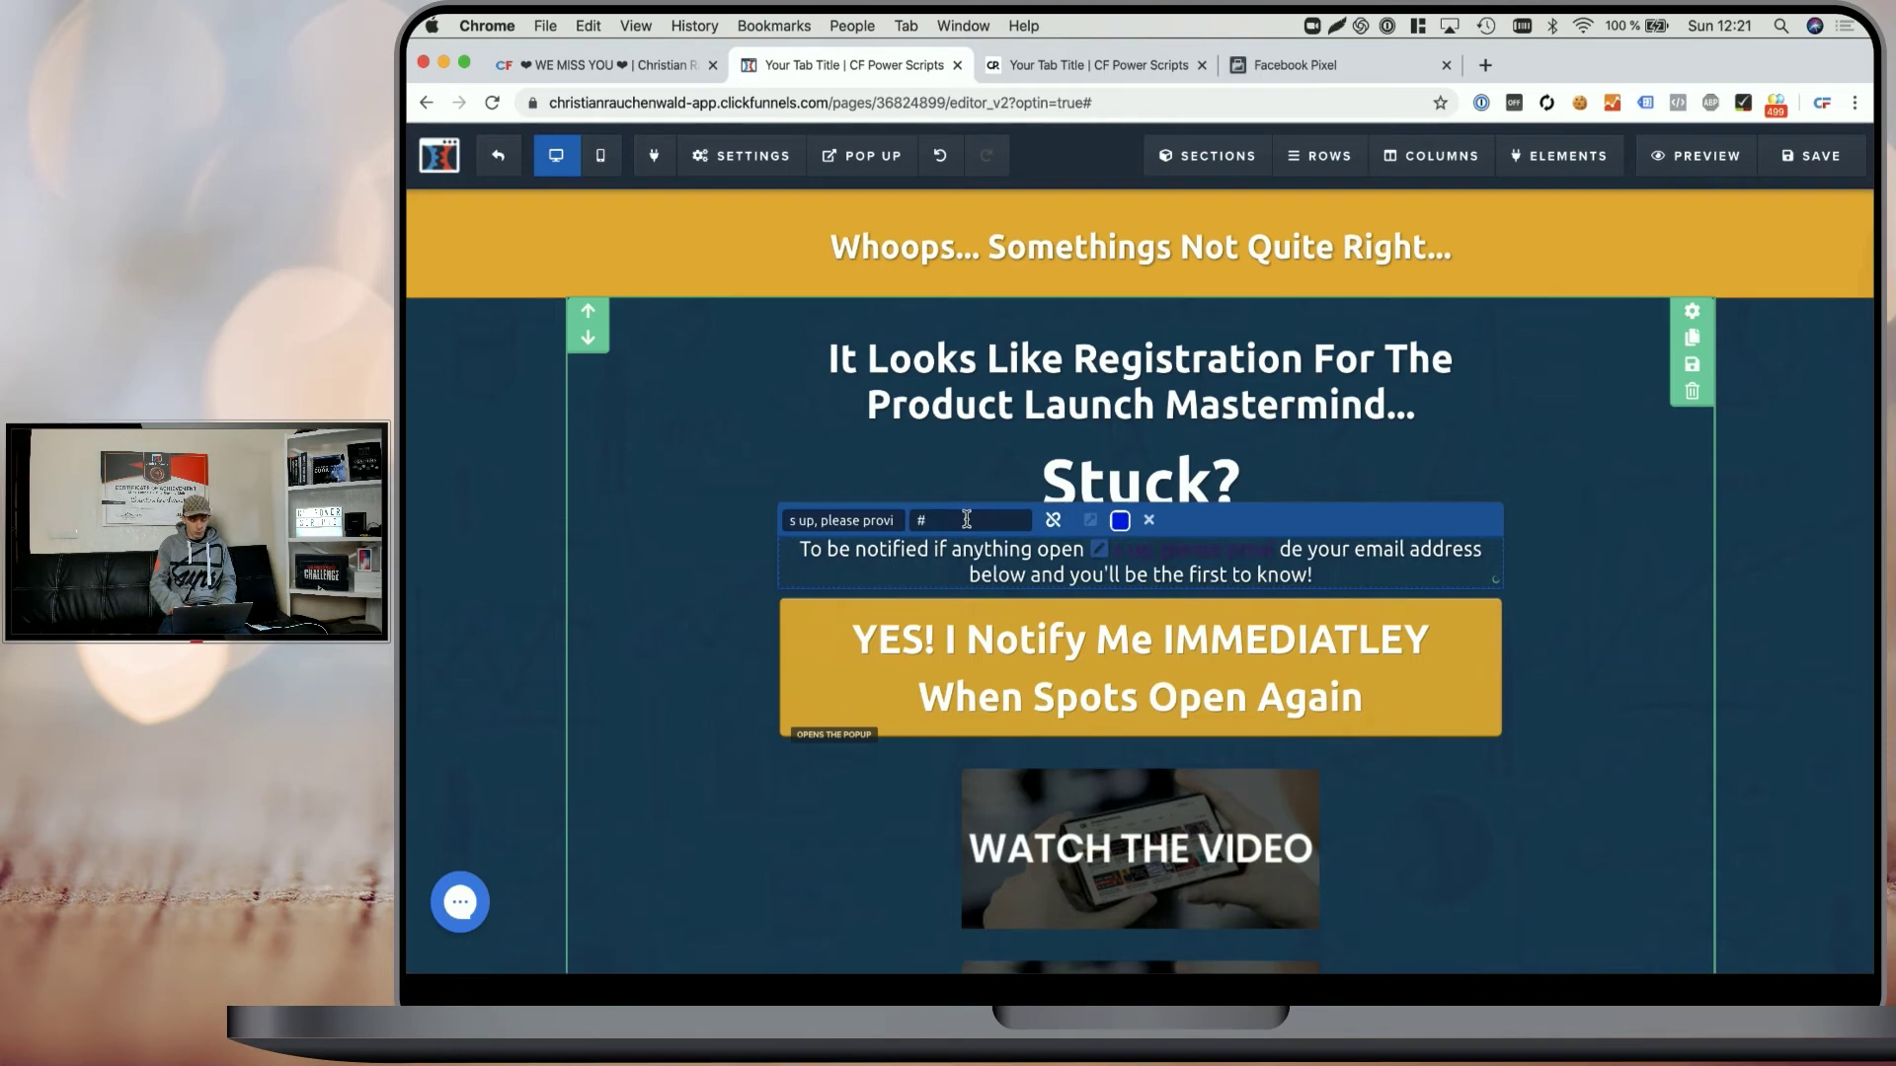
left_click(967, 521)
key("BackSpace")
type("https://link")
key("Return")
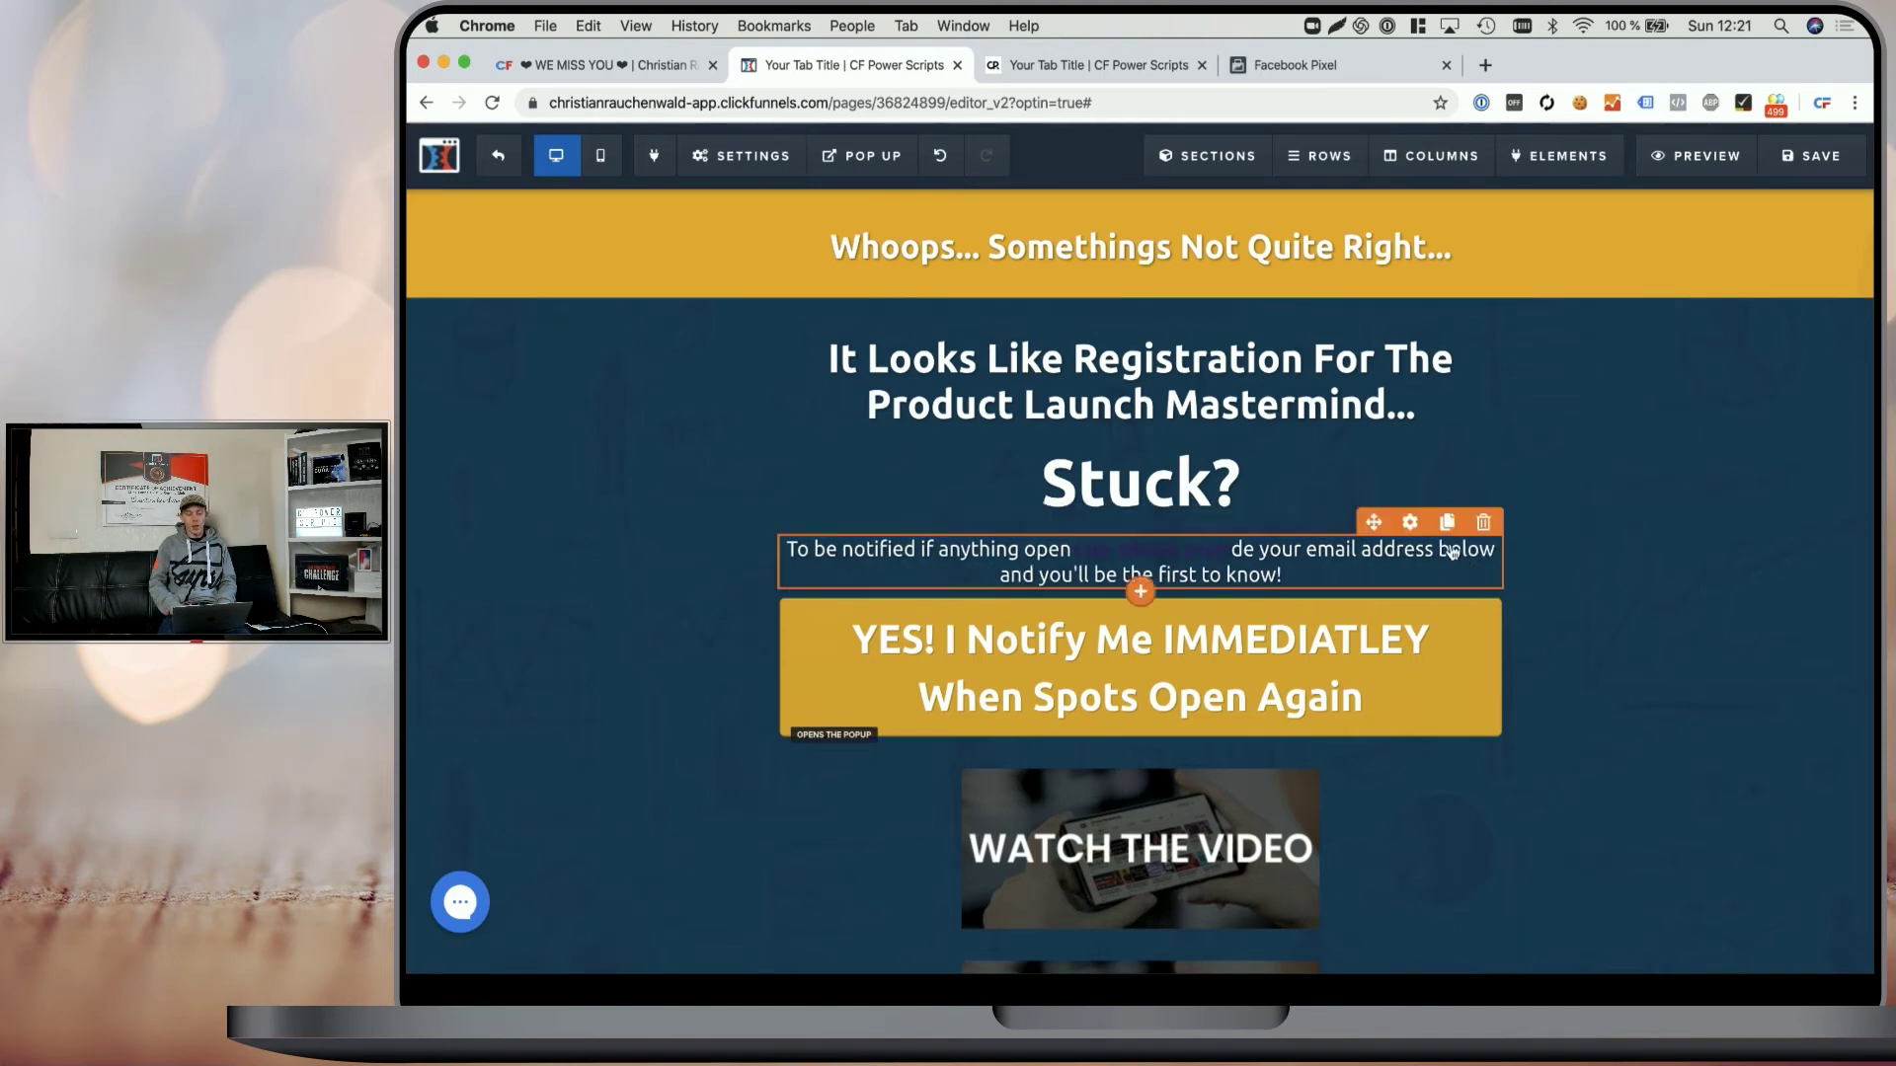
- Set the CSS title of the text containing the link to cfps-fb-track-AddToCart and save the page
left_click(1410, 522)
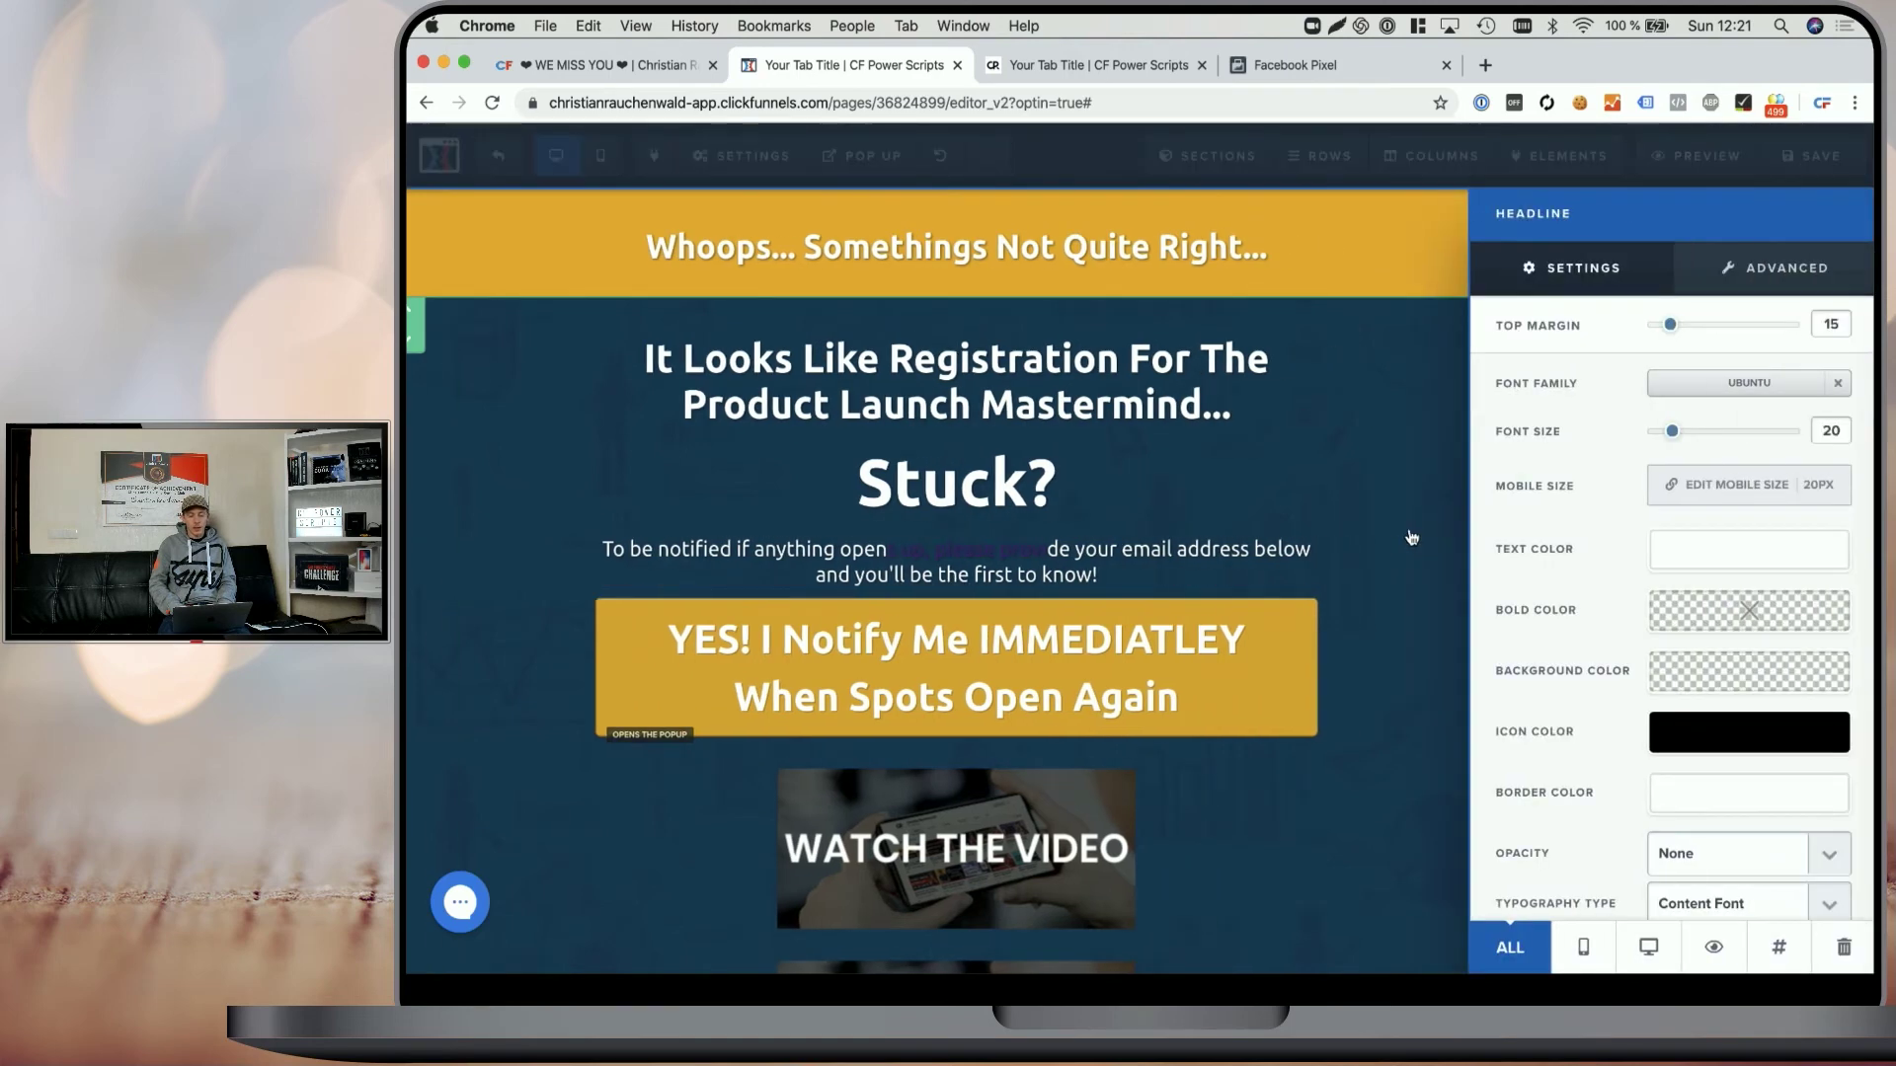
left_click(1778, 950)
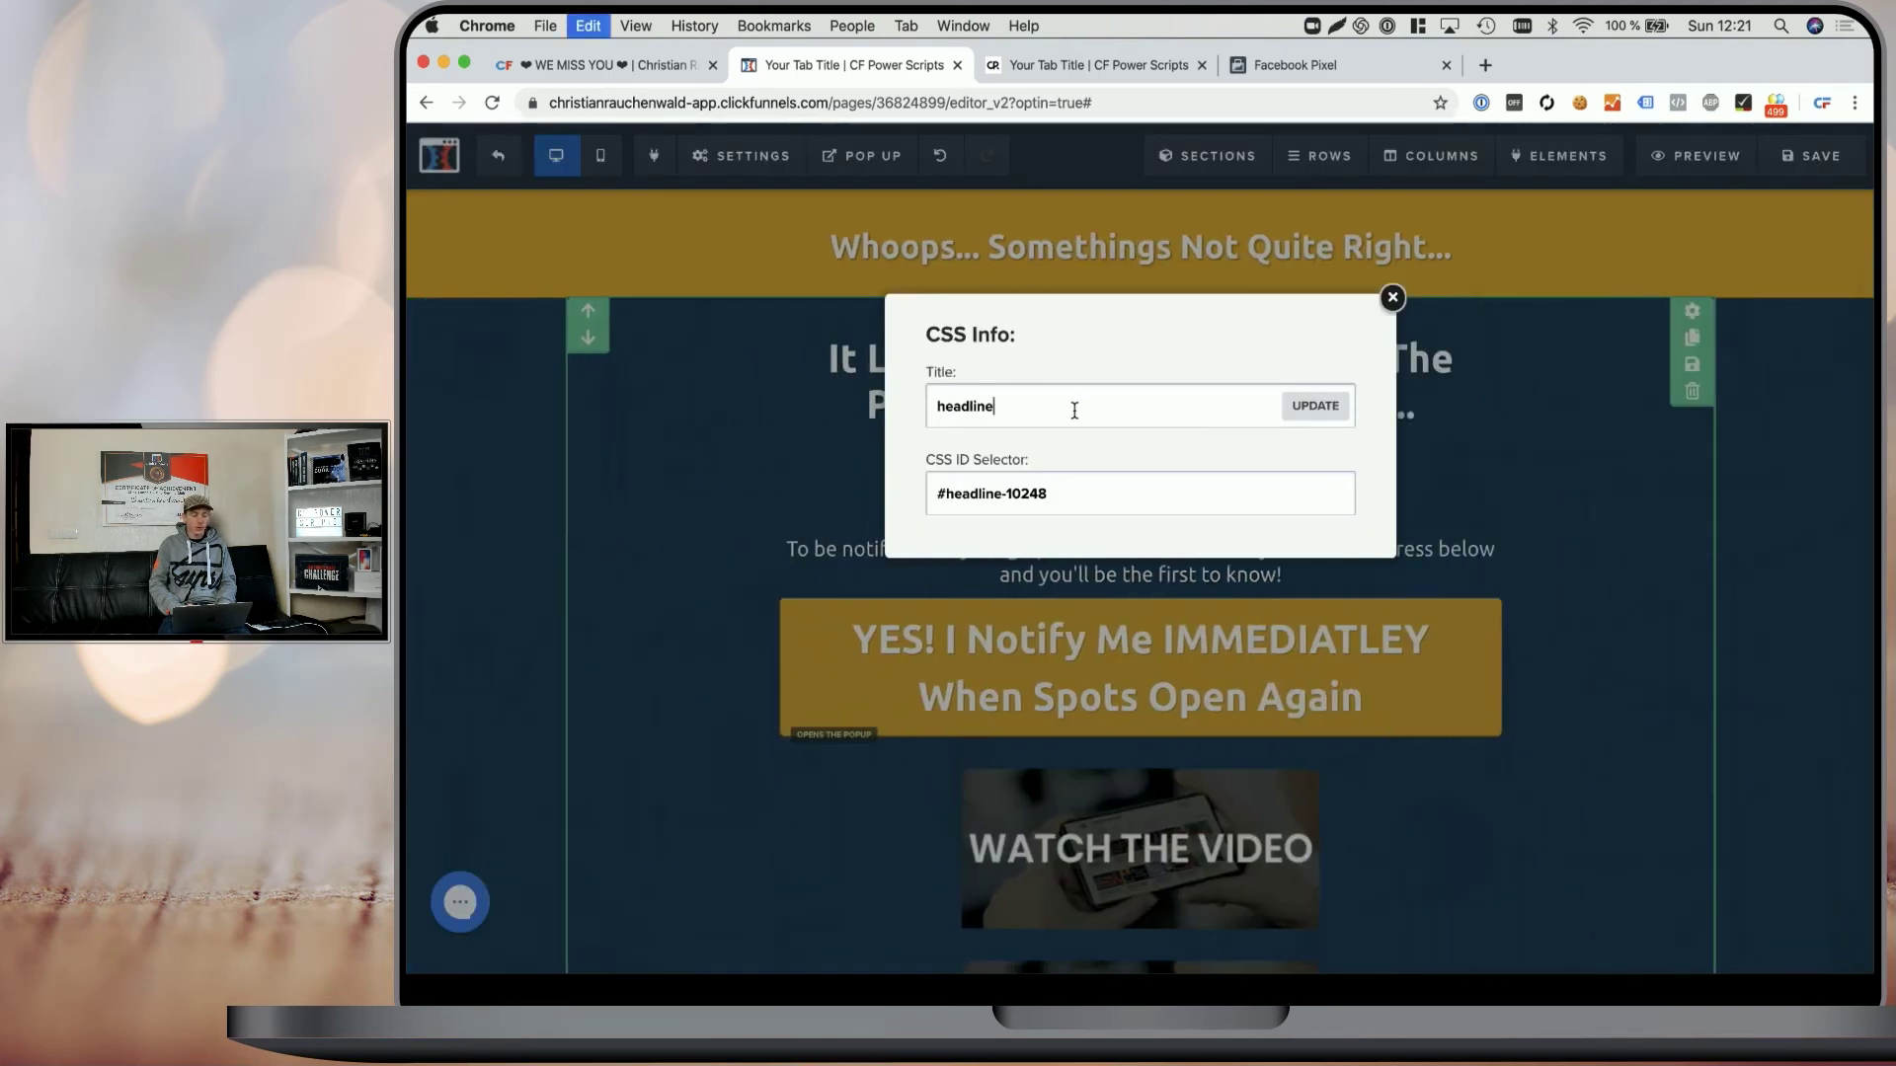
double_click(1074, 411)
type("cfps-fb-track-")
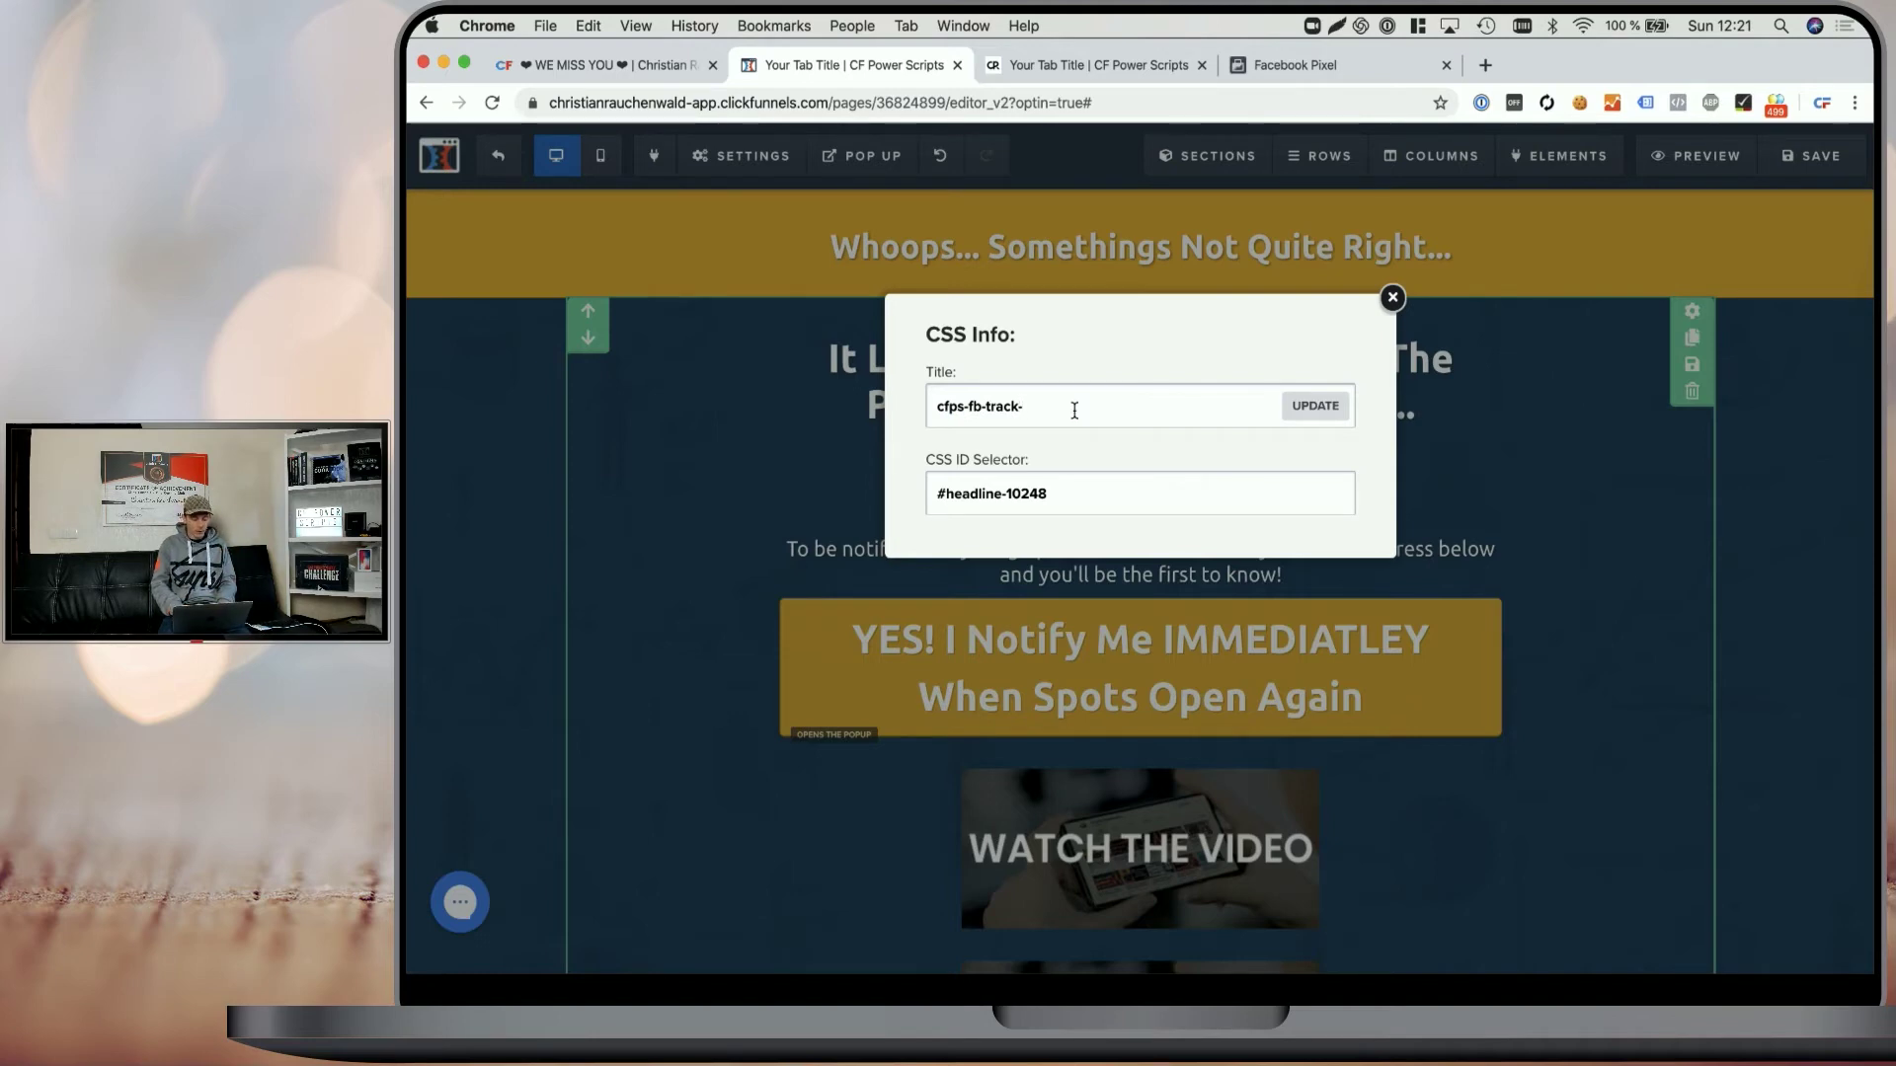
type("AddTto")
key("BackSpace")
key("BackSpace")
type("oCart")
left_click(1315, 406)
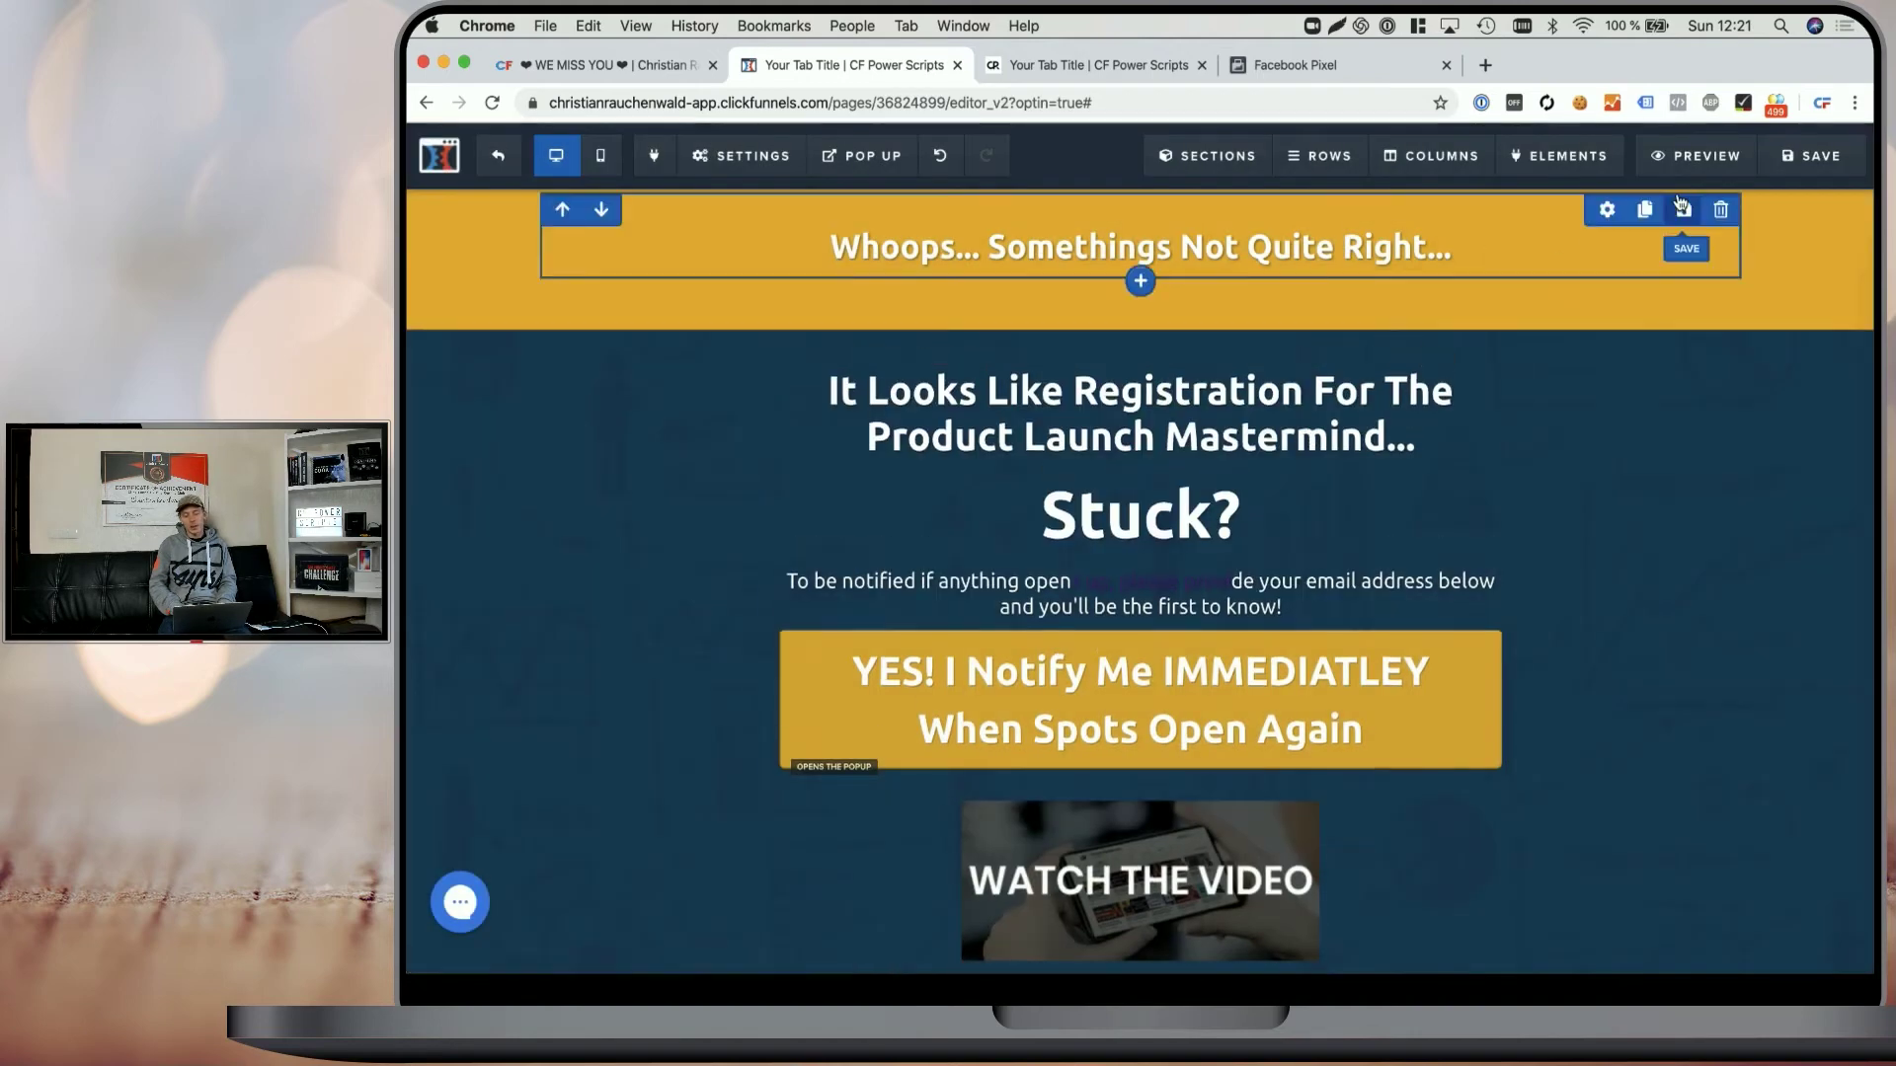
left_click(1777, 165)
- Follow the text link on the previewed optin page and inspect the Add to Cart event in Facebook Events Manager
left_click(1145, 70)
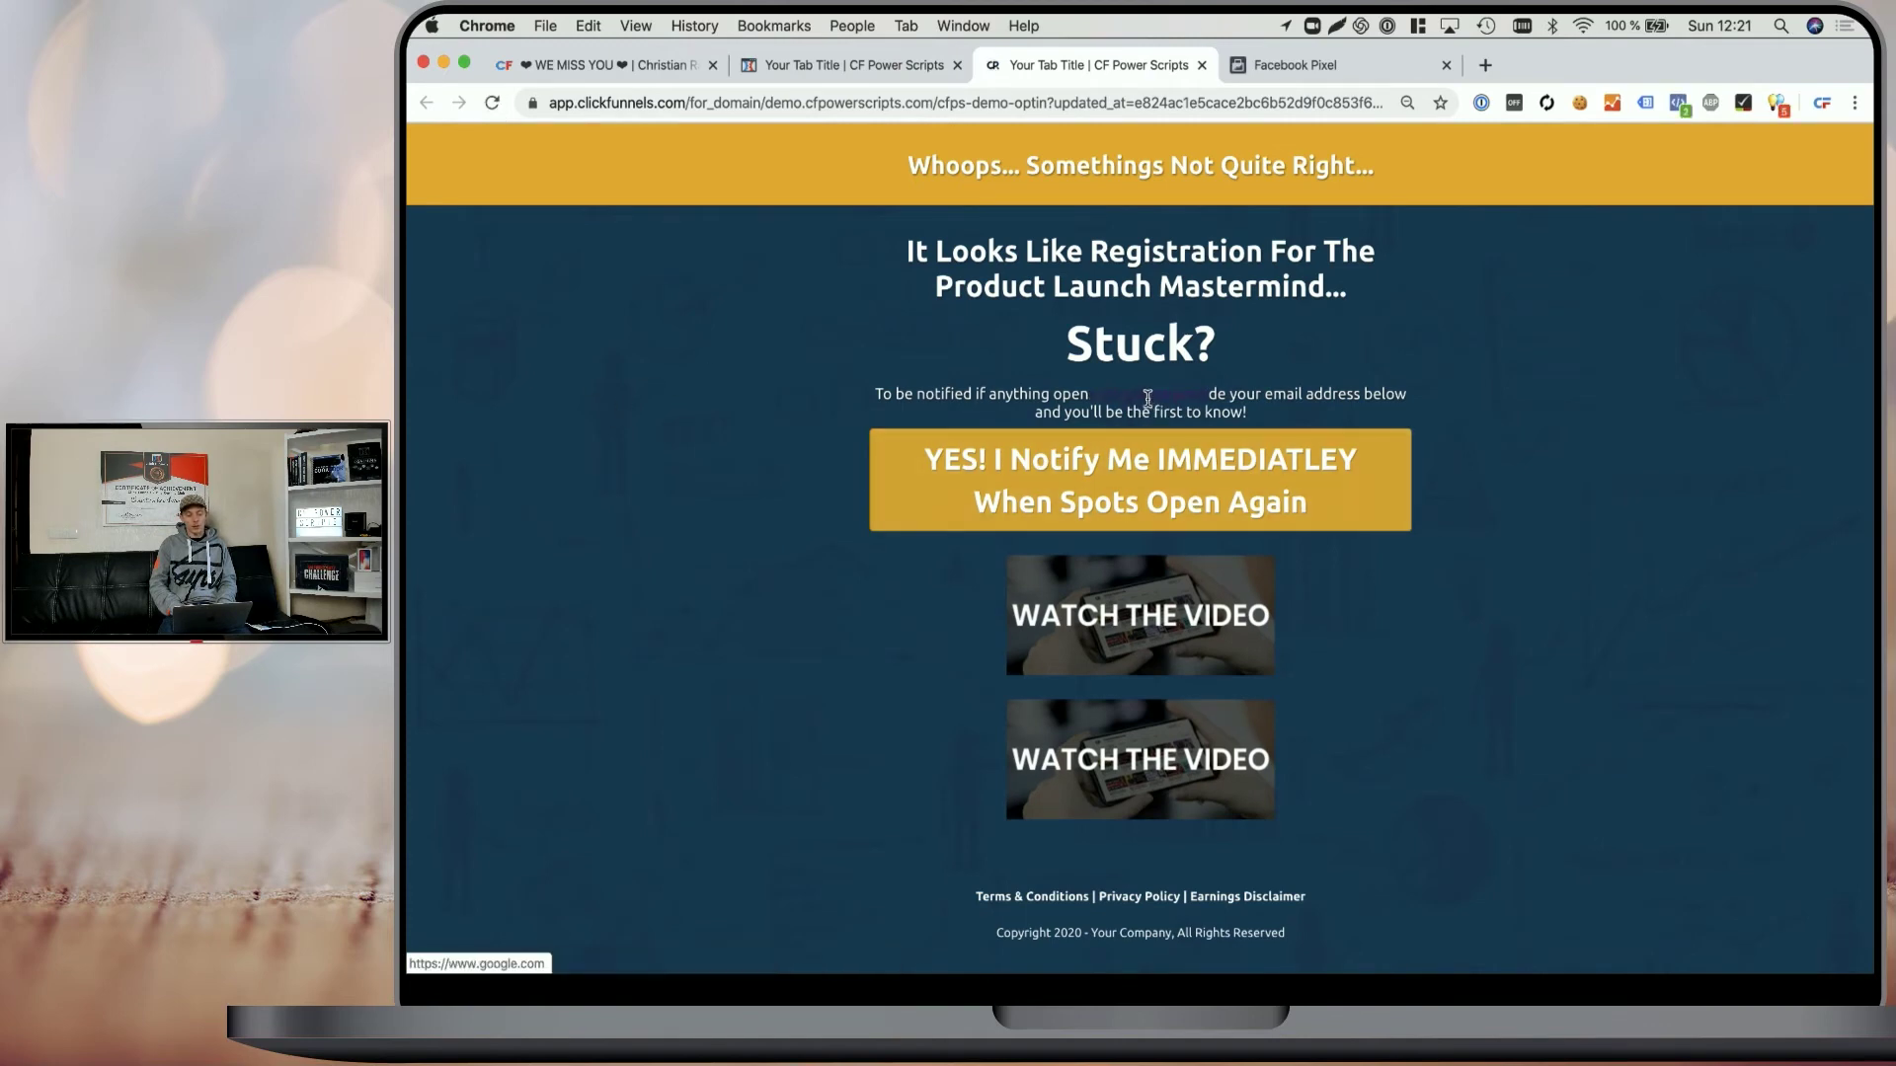
left_click(1148, 399)
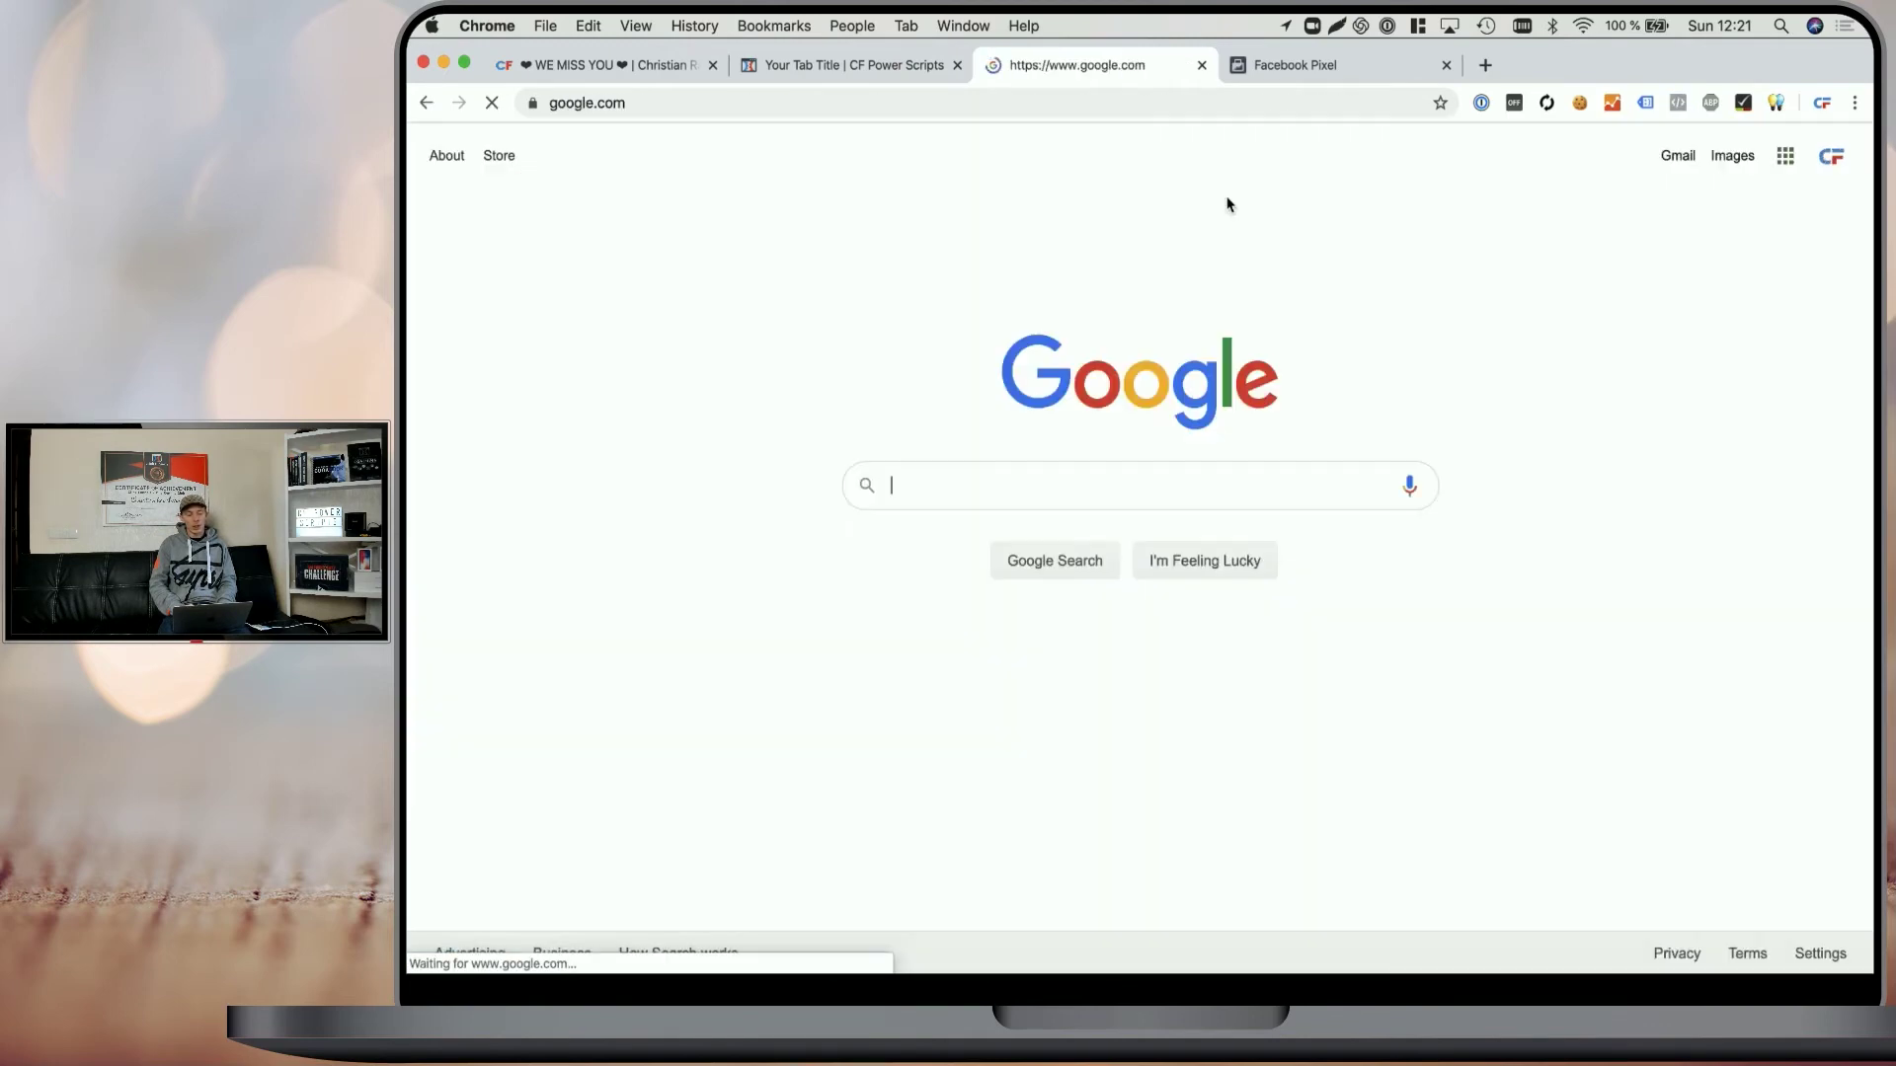
left_click(1305, 68)
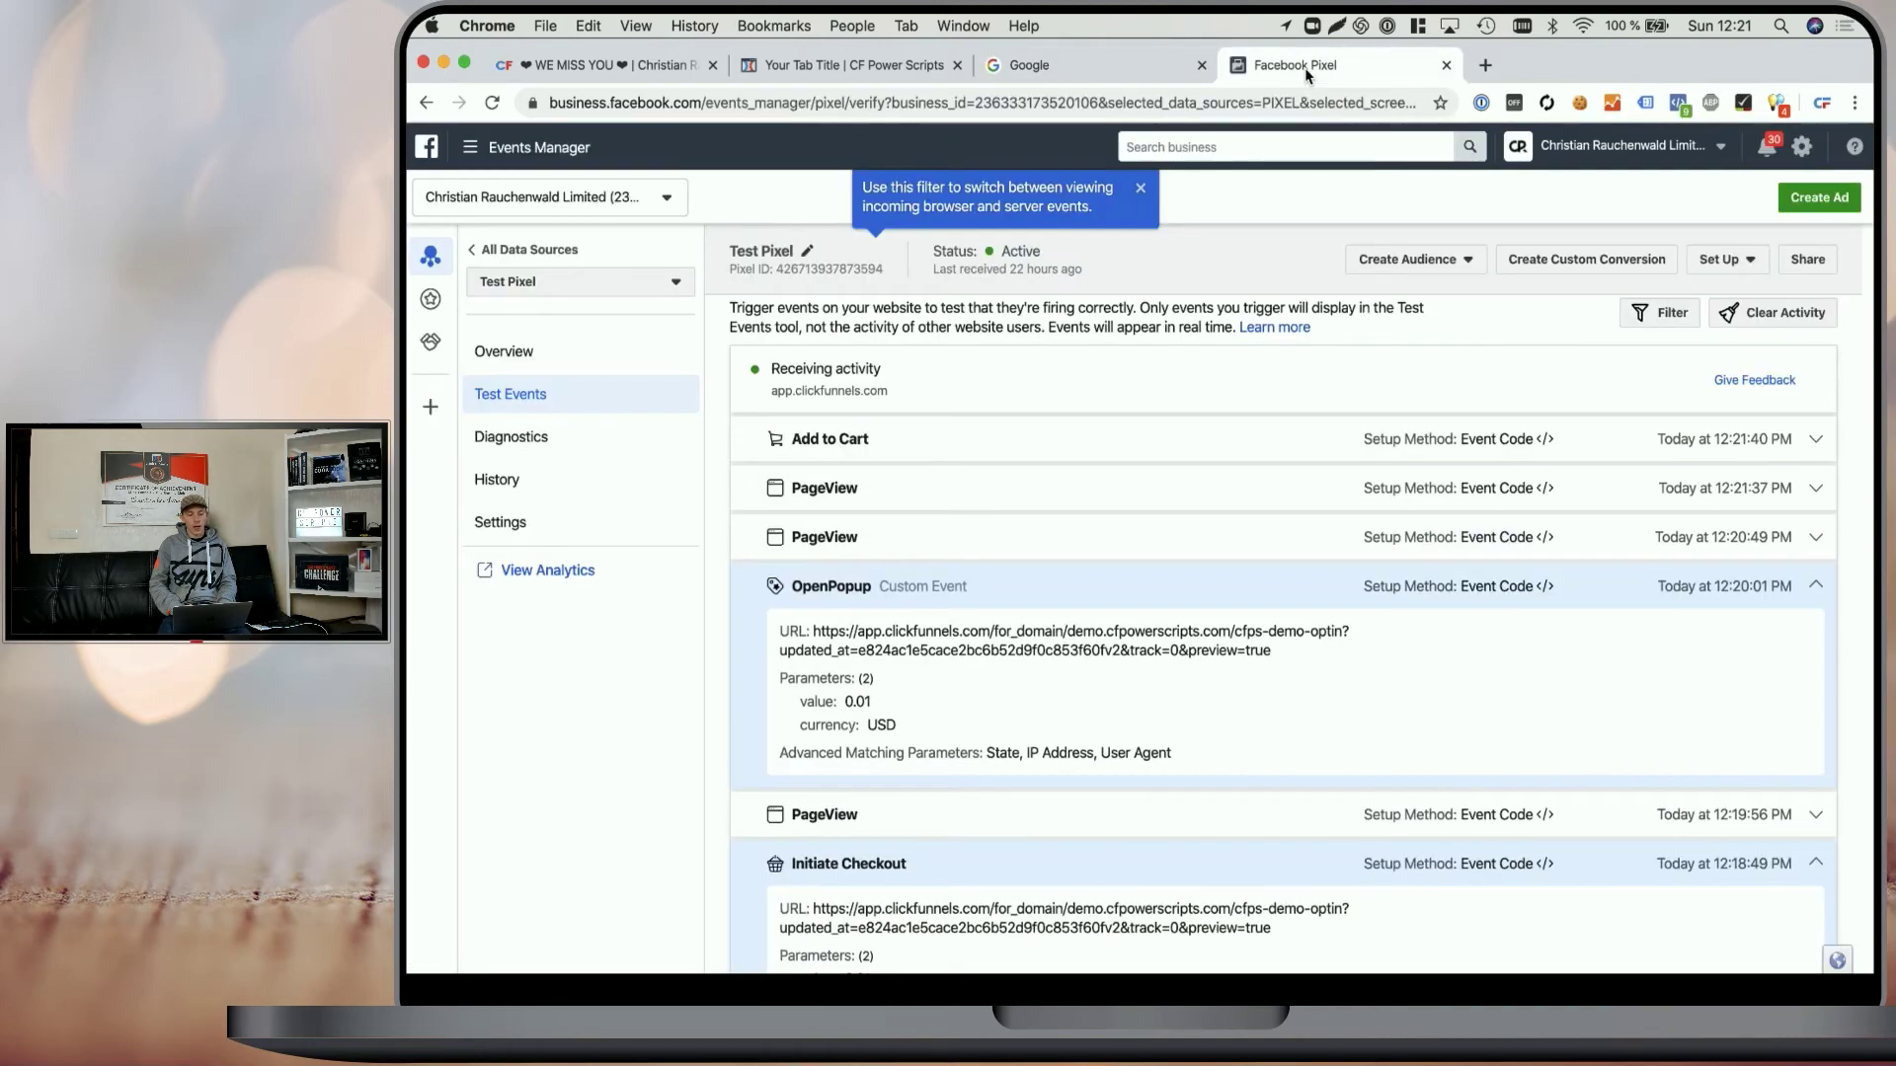
left_click(909, 434)
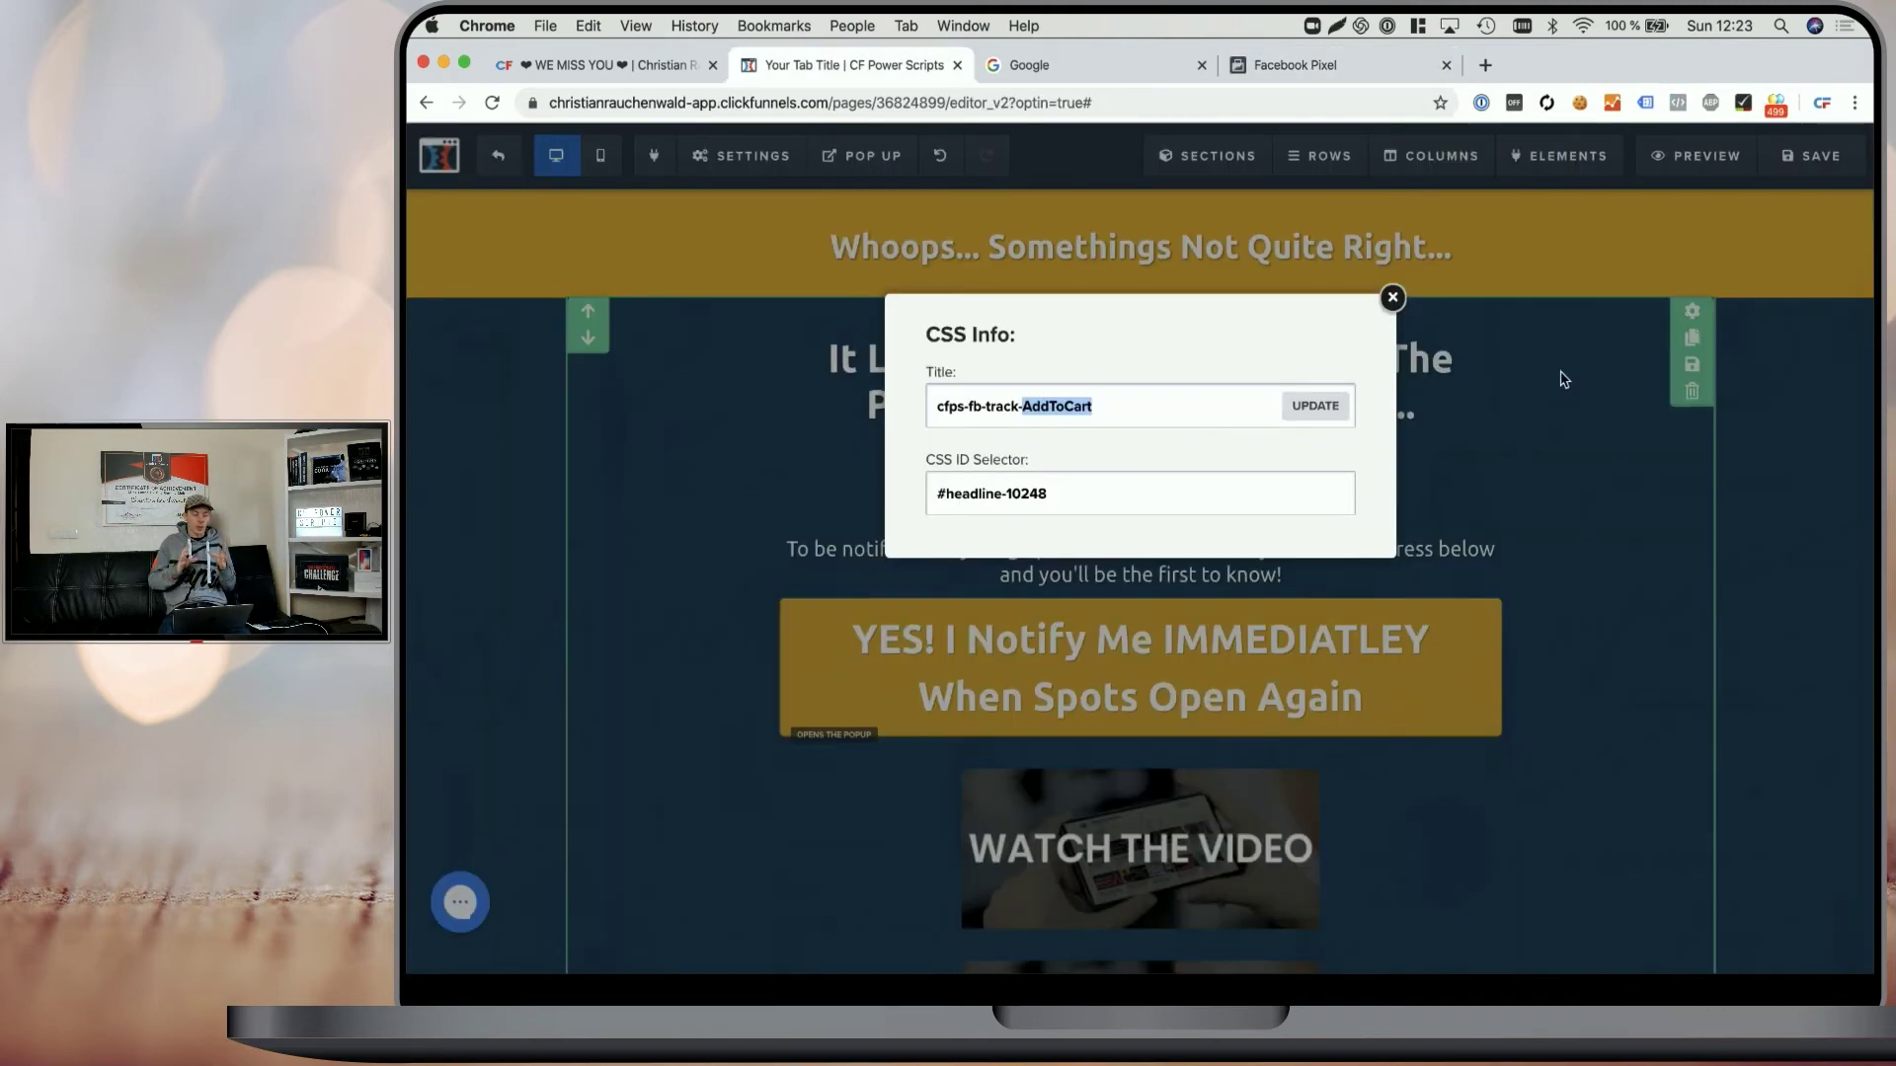
- Change the event name in the linked text's CSS title to OpenPopup, written without a space, giving cfps-fb-track-OpenPopup
double_click(1066, 407)
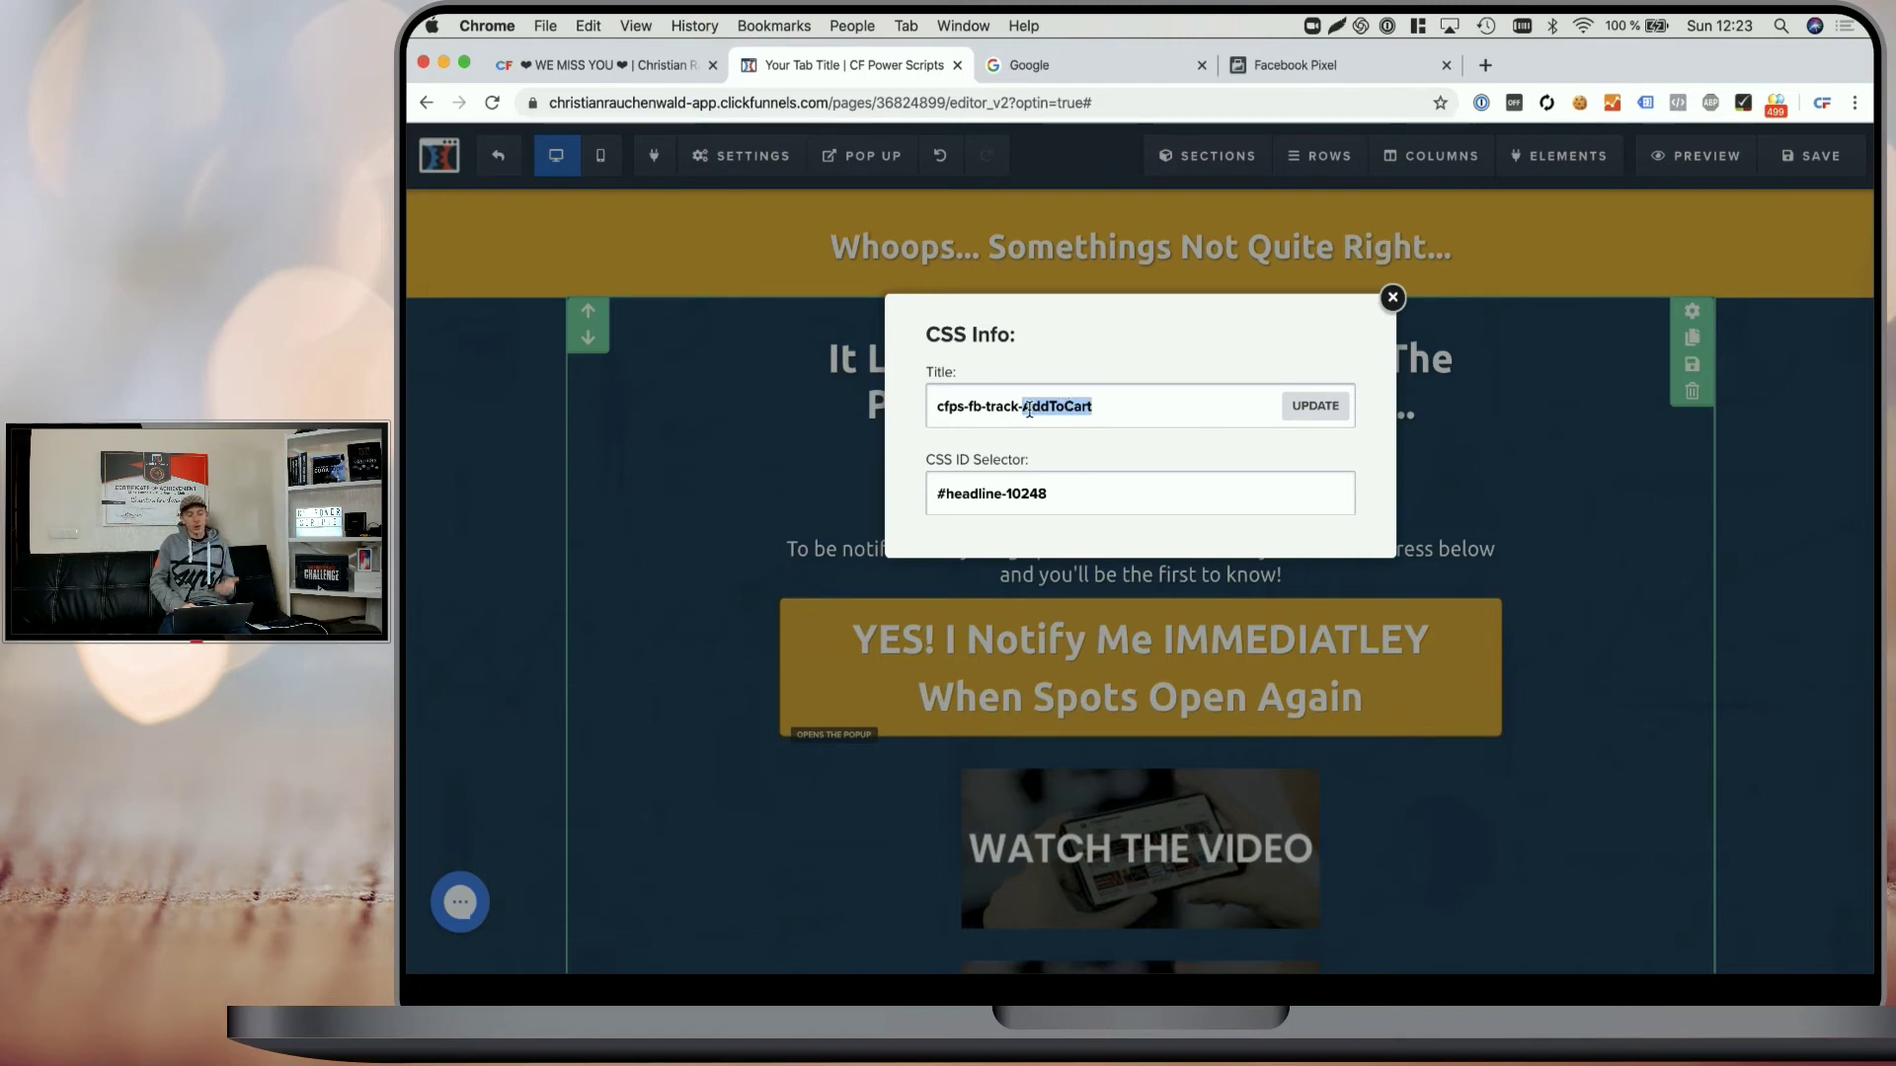
type("-")
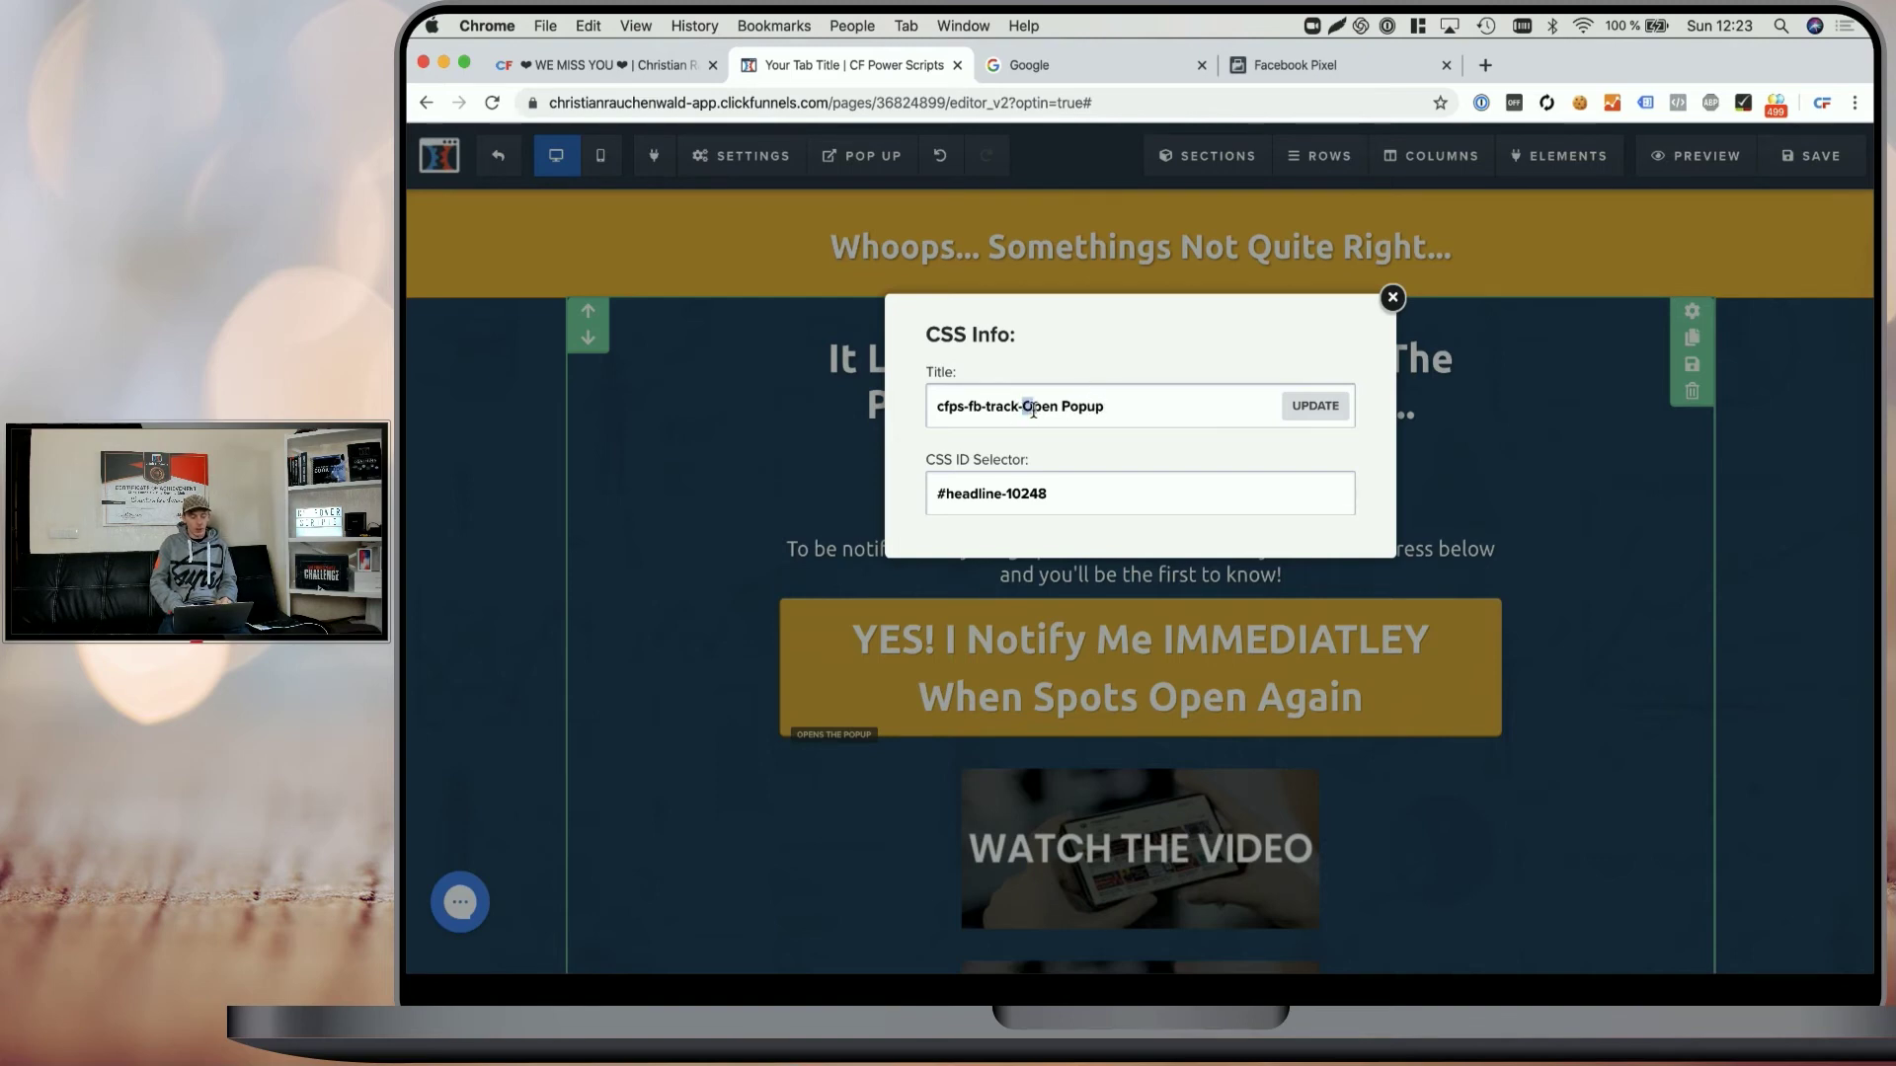
left_click_drag(1033, 411, 1055, 415)
left_click(1063, 405)
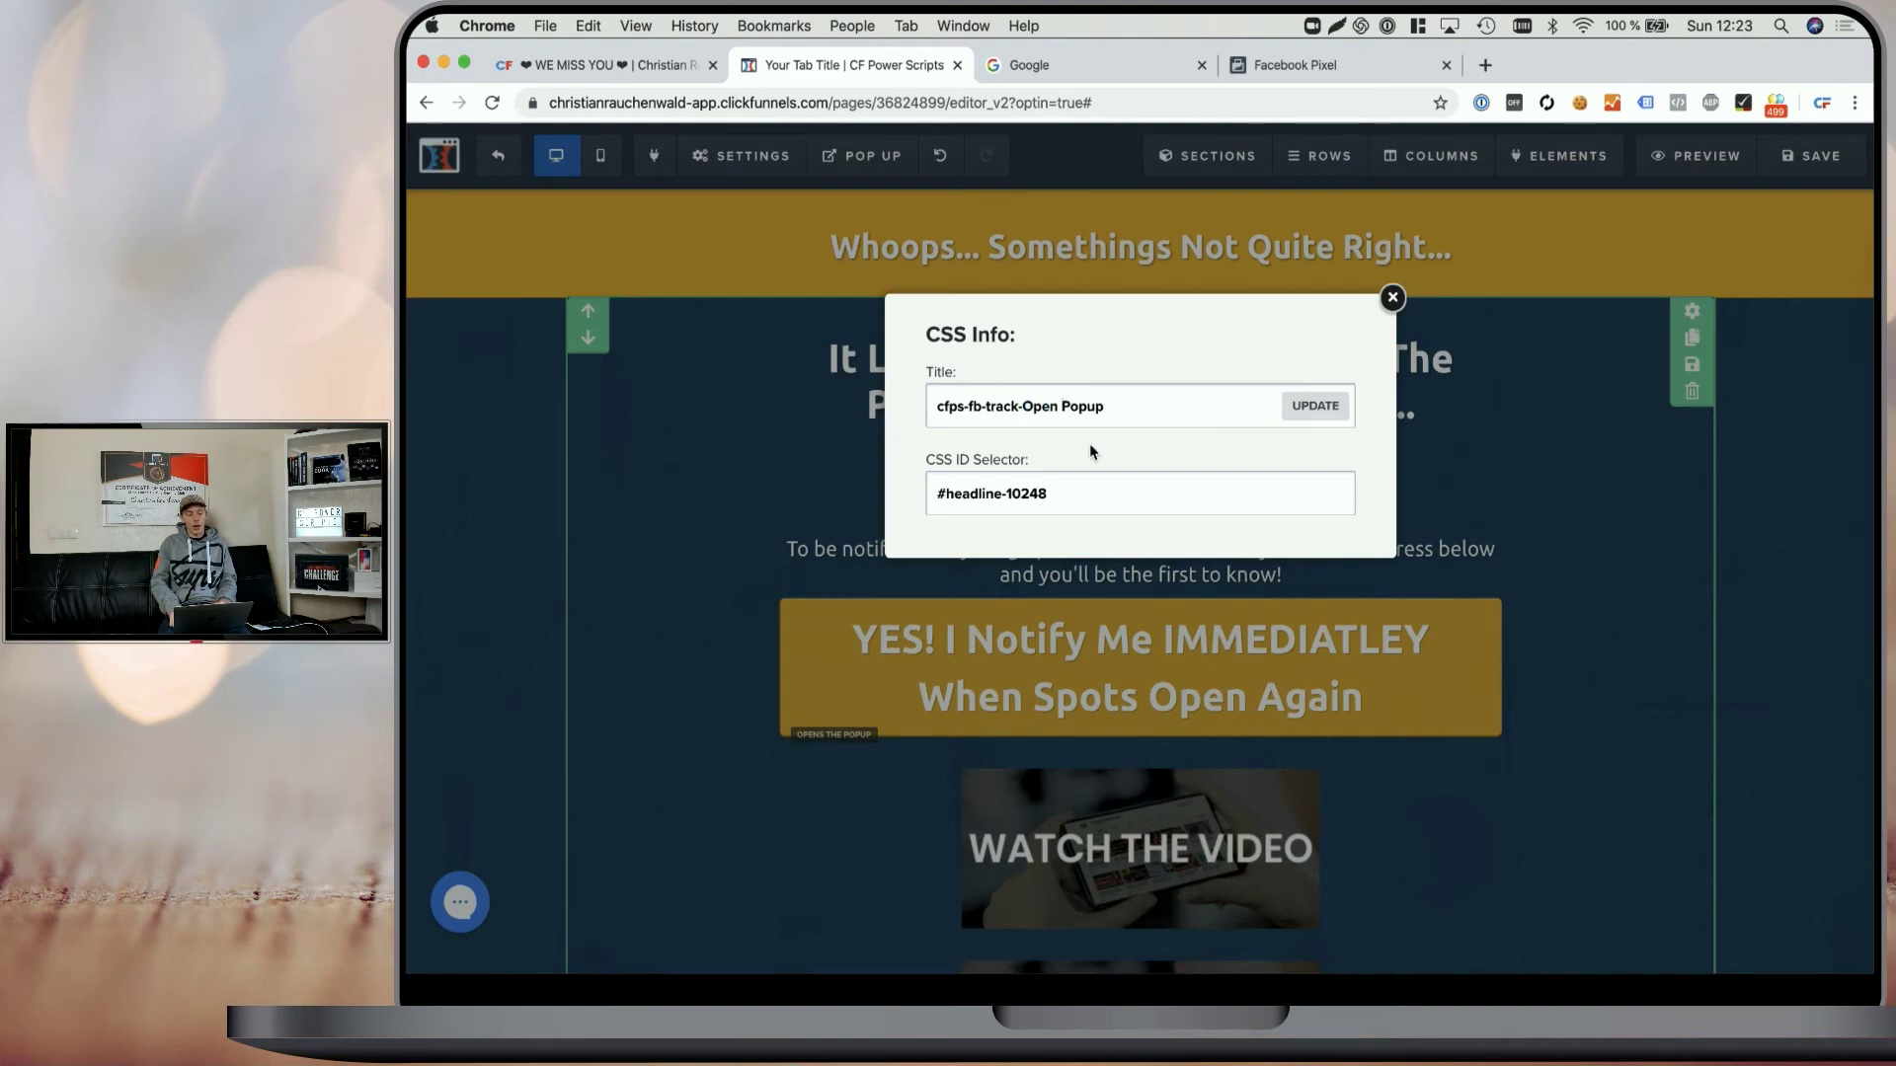
key("BackSpace")
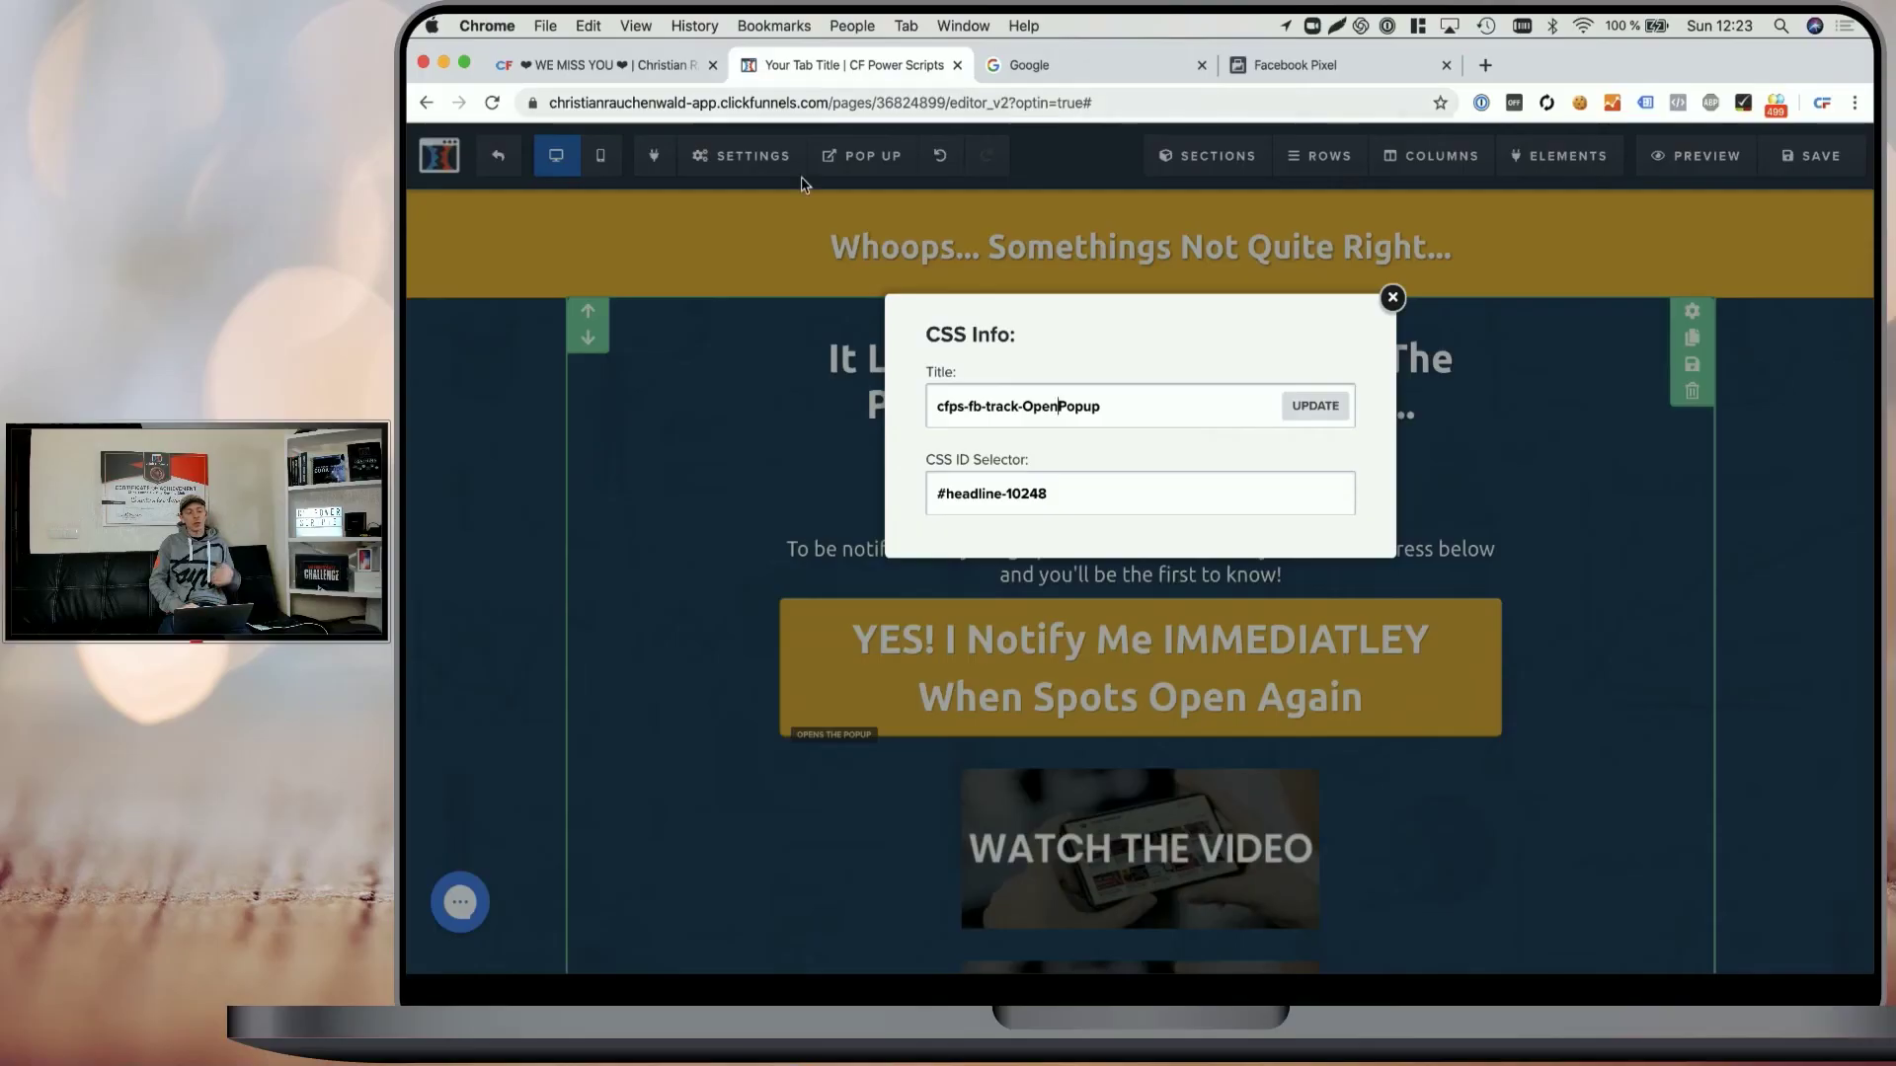
left_click(660, 77)
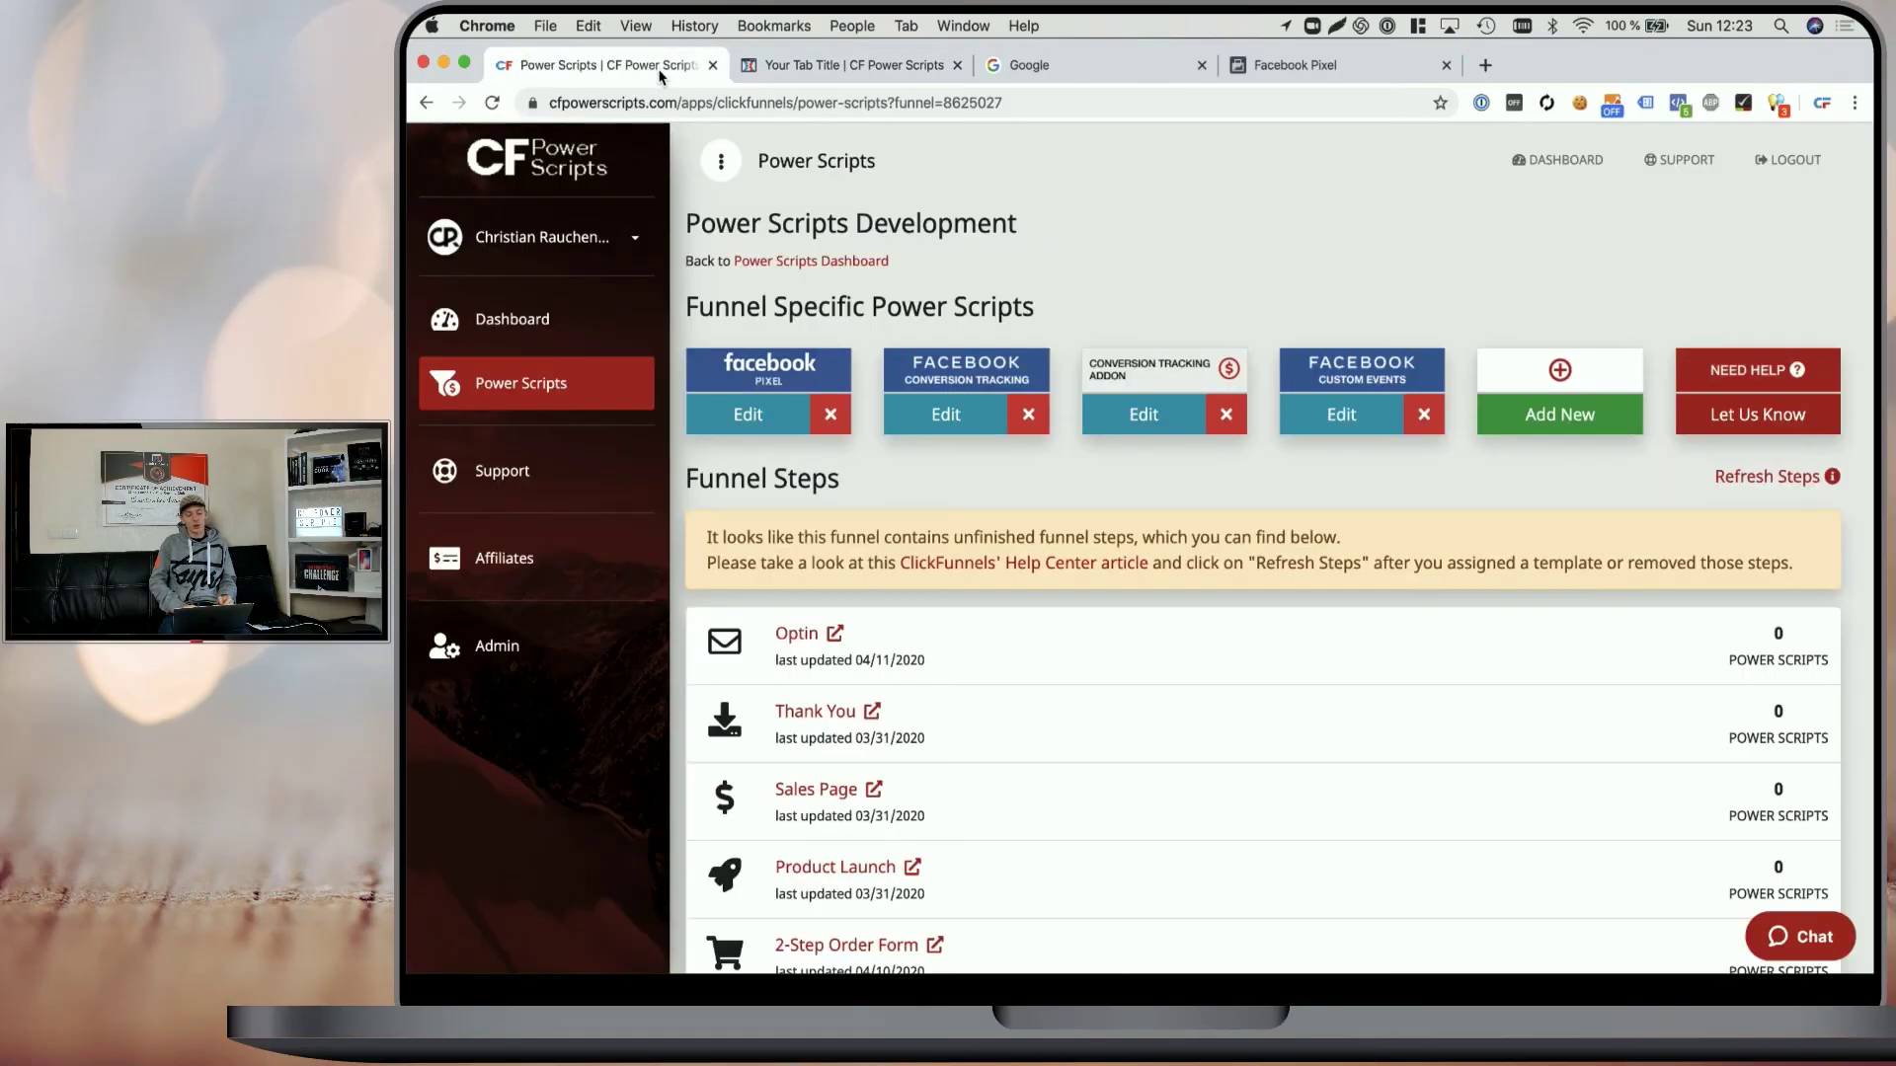
left_click(1359, 425)
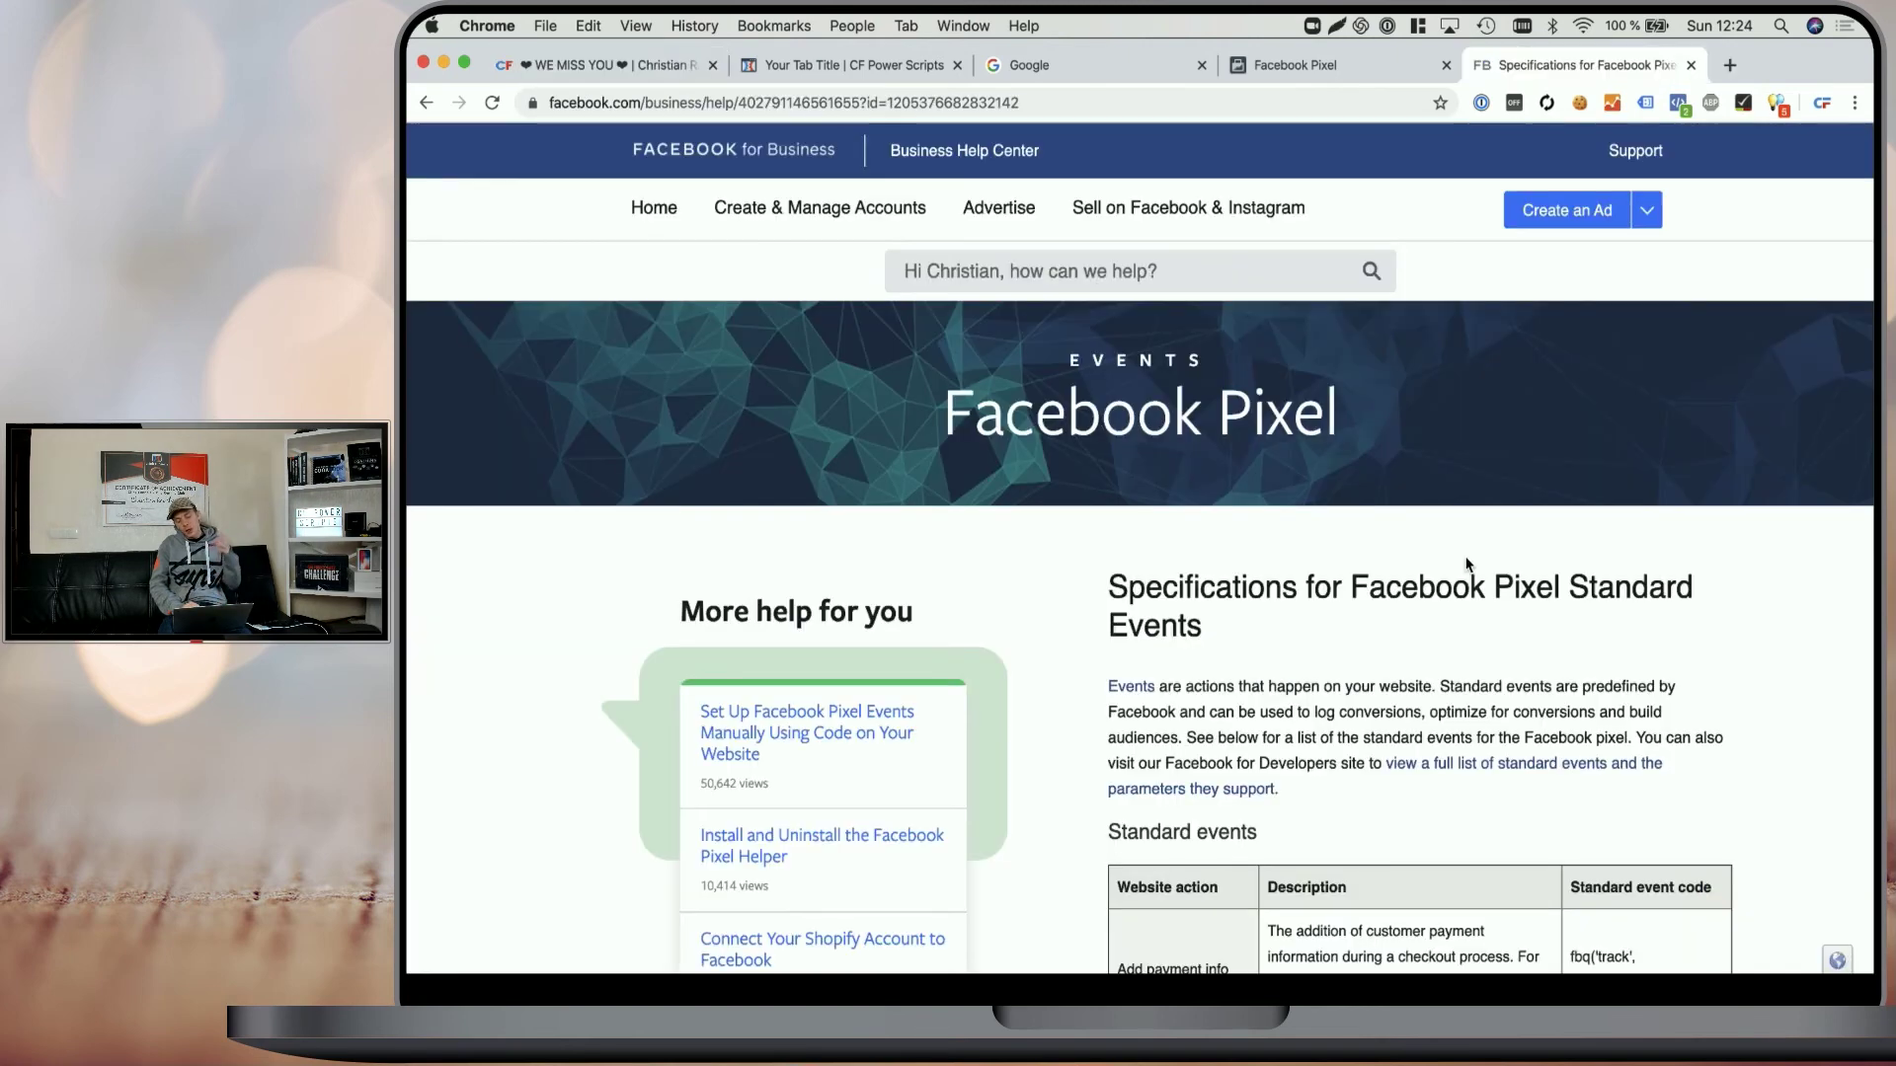
scroll(1466, 564, "down", 5)
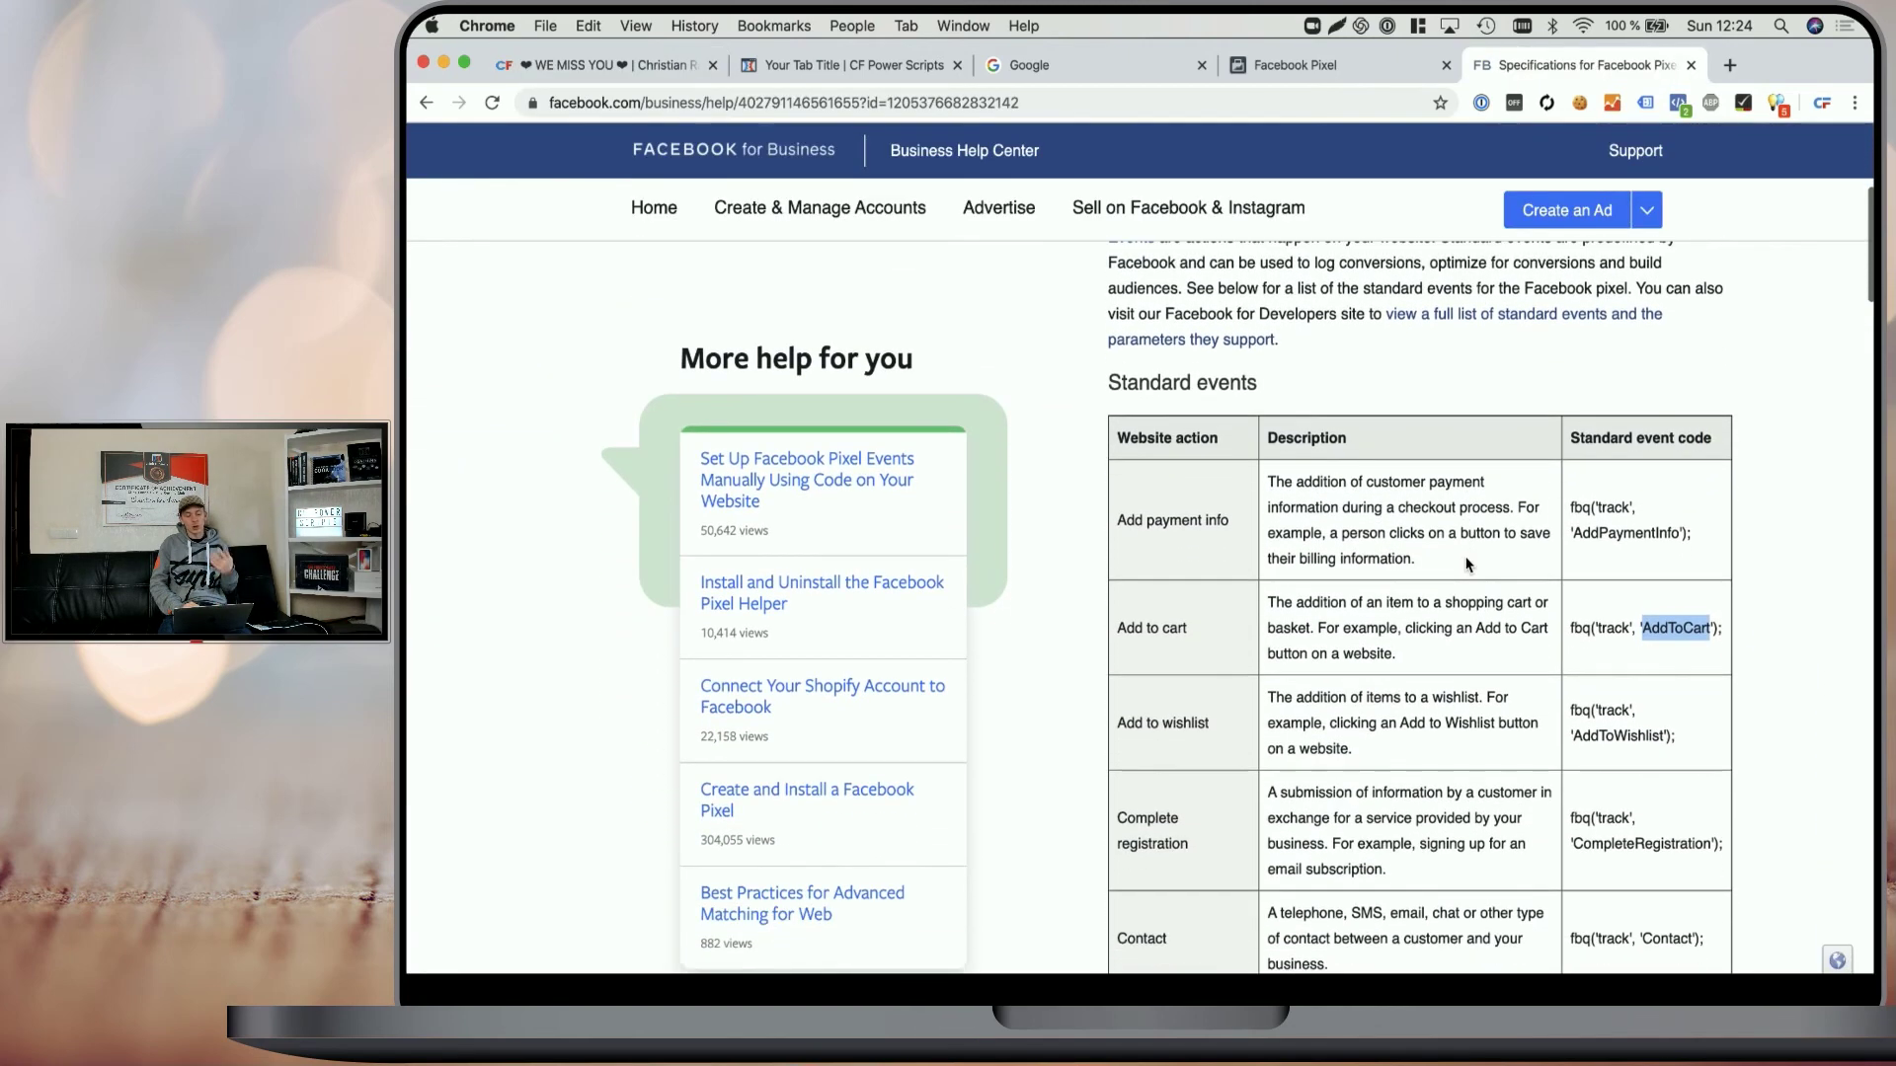
scroll(1466, 564, "down", 2)
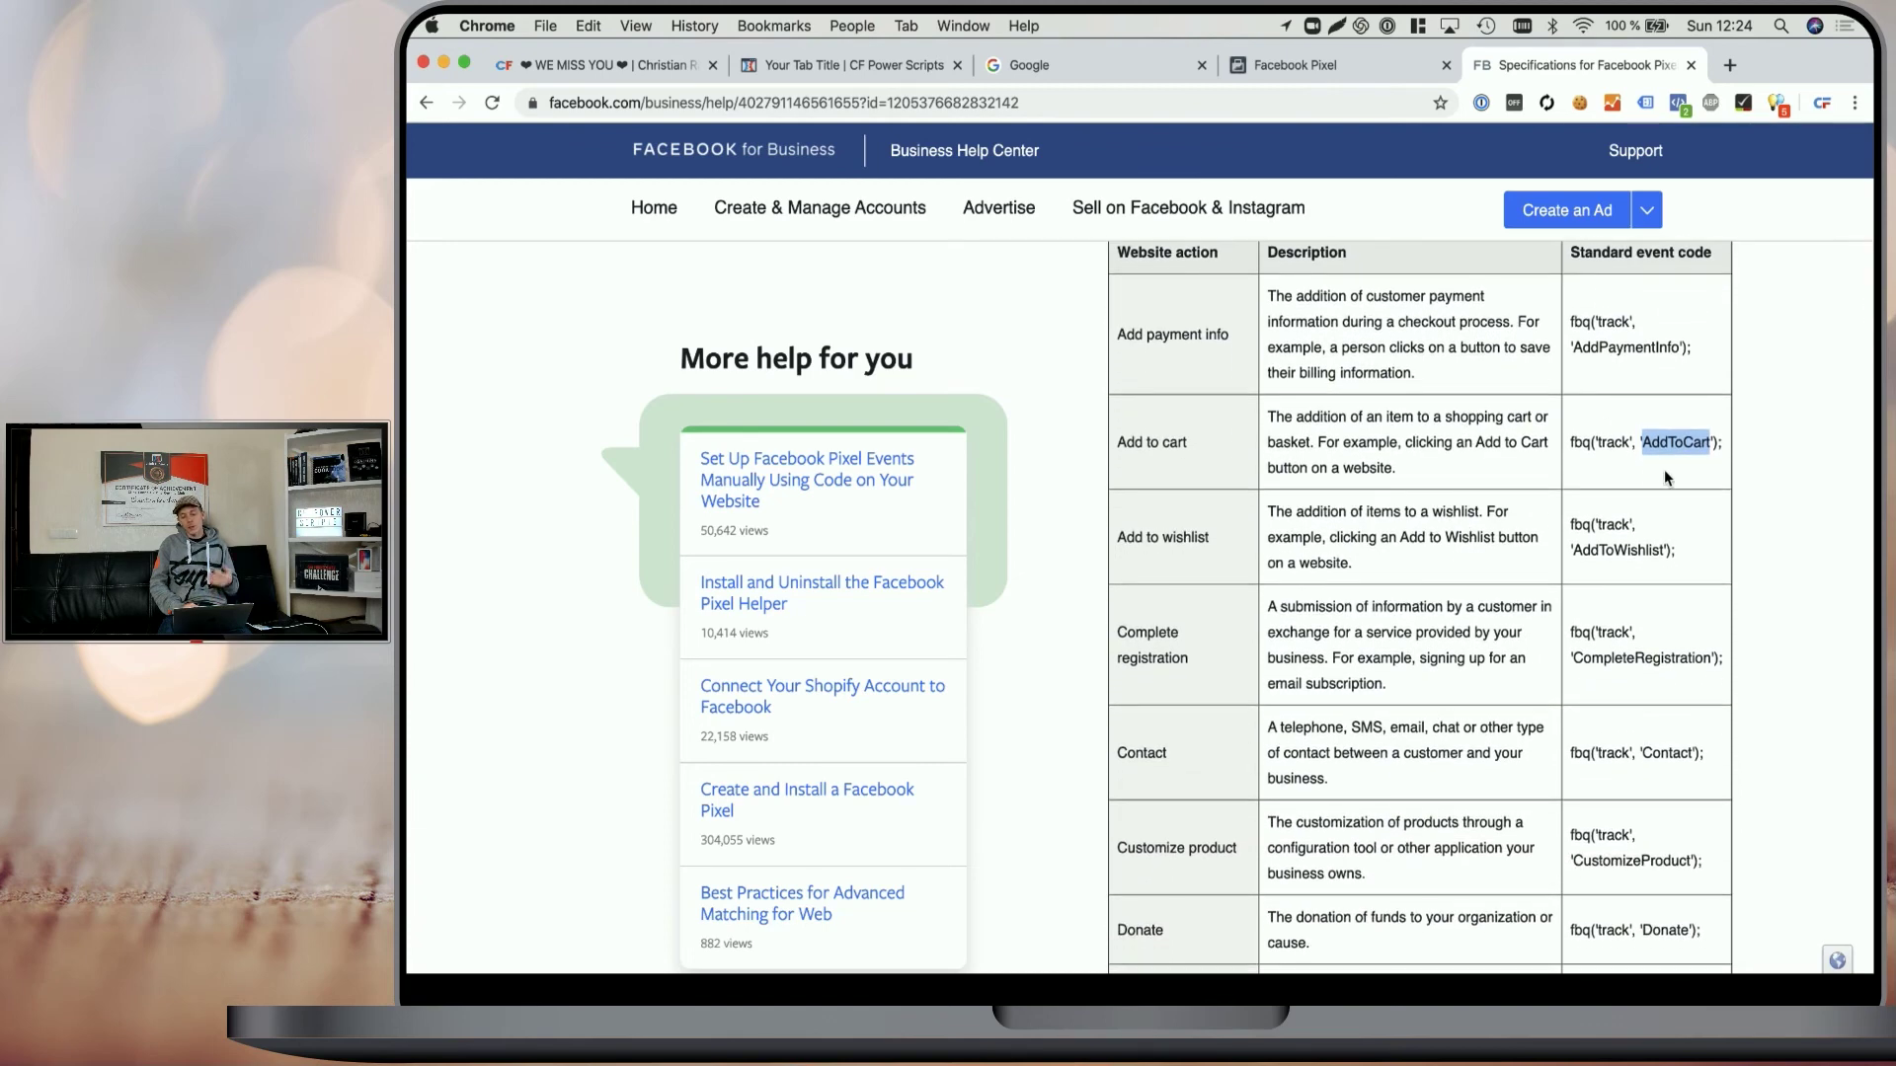
left_click(1632, 353)
double_click(1594, 344)
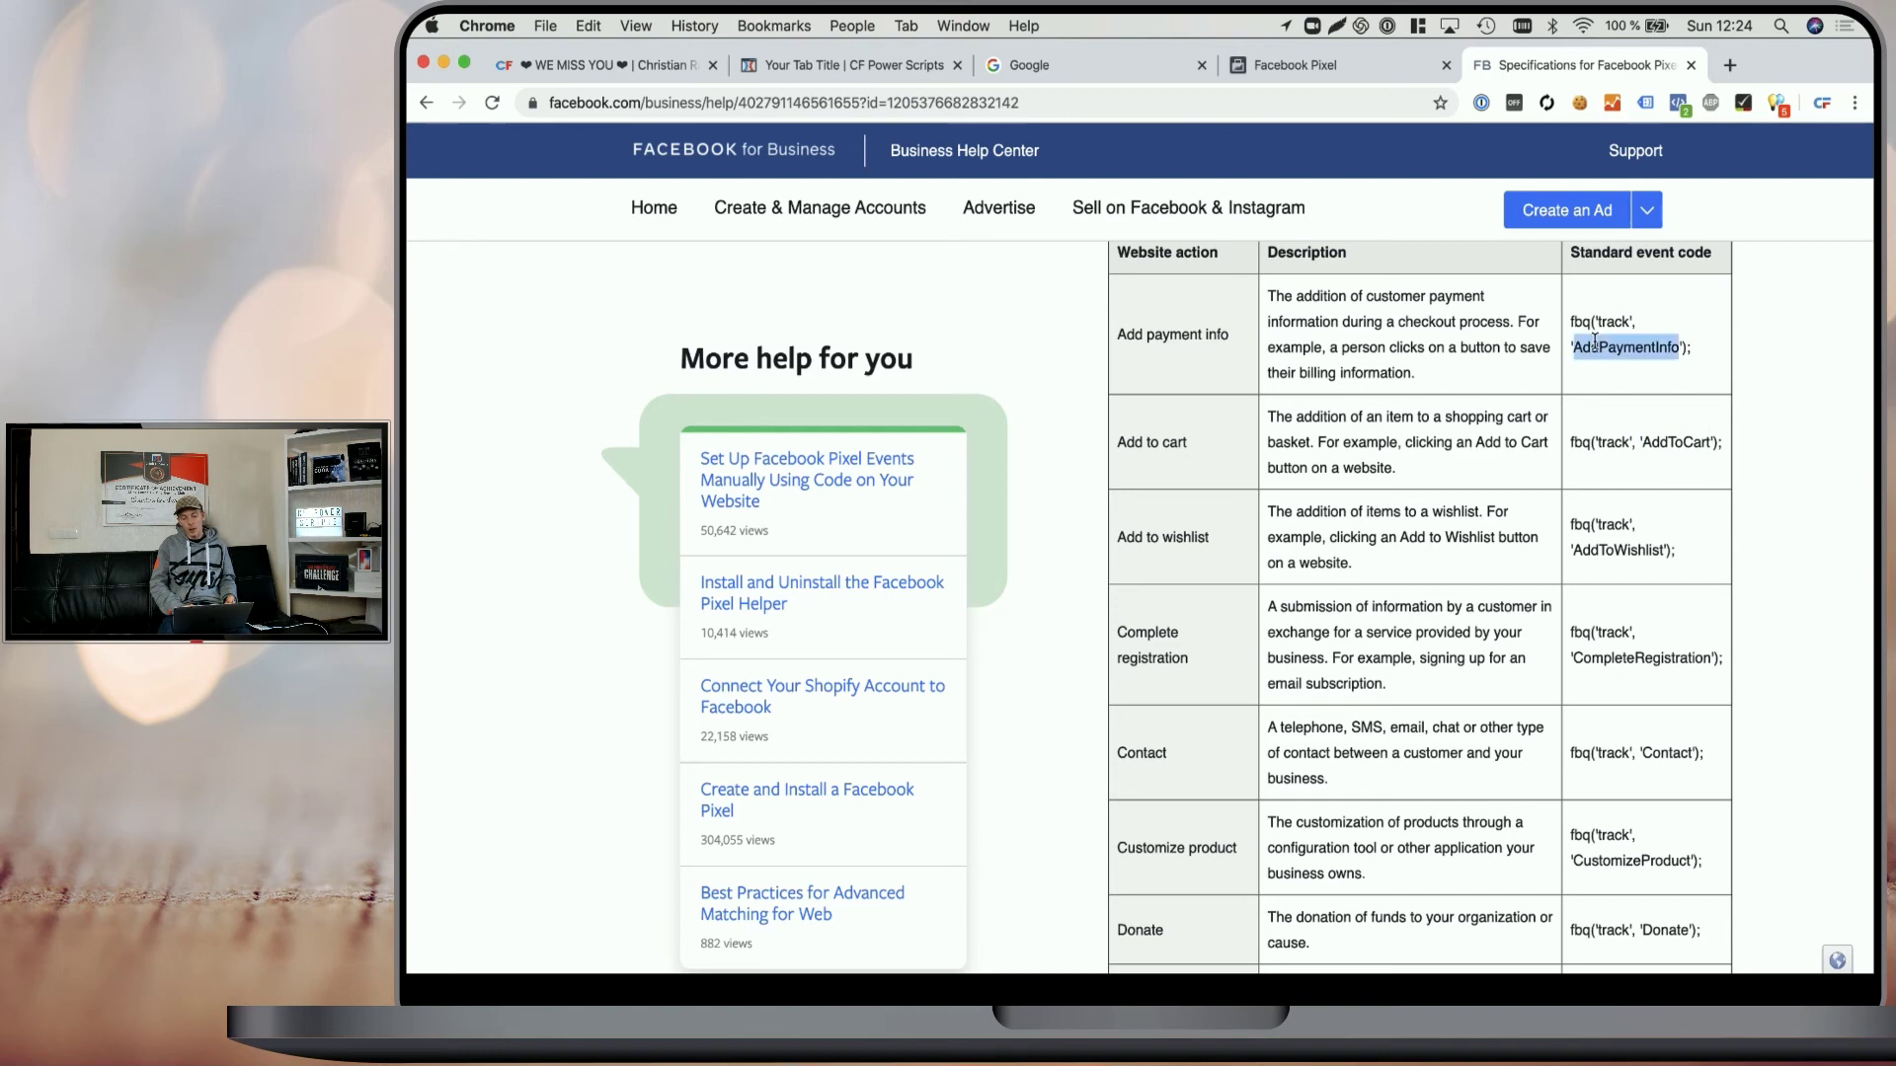
scroll(1603, 363, "down", 1)
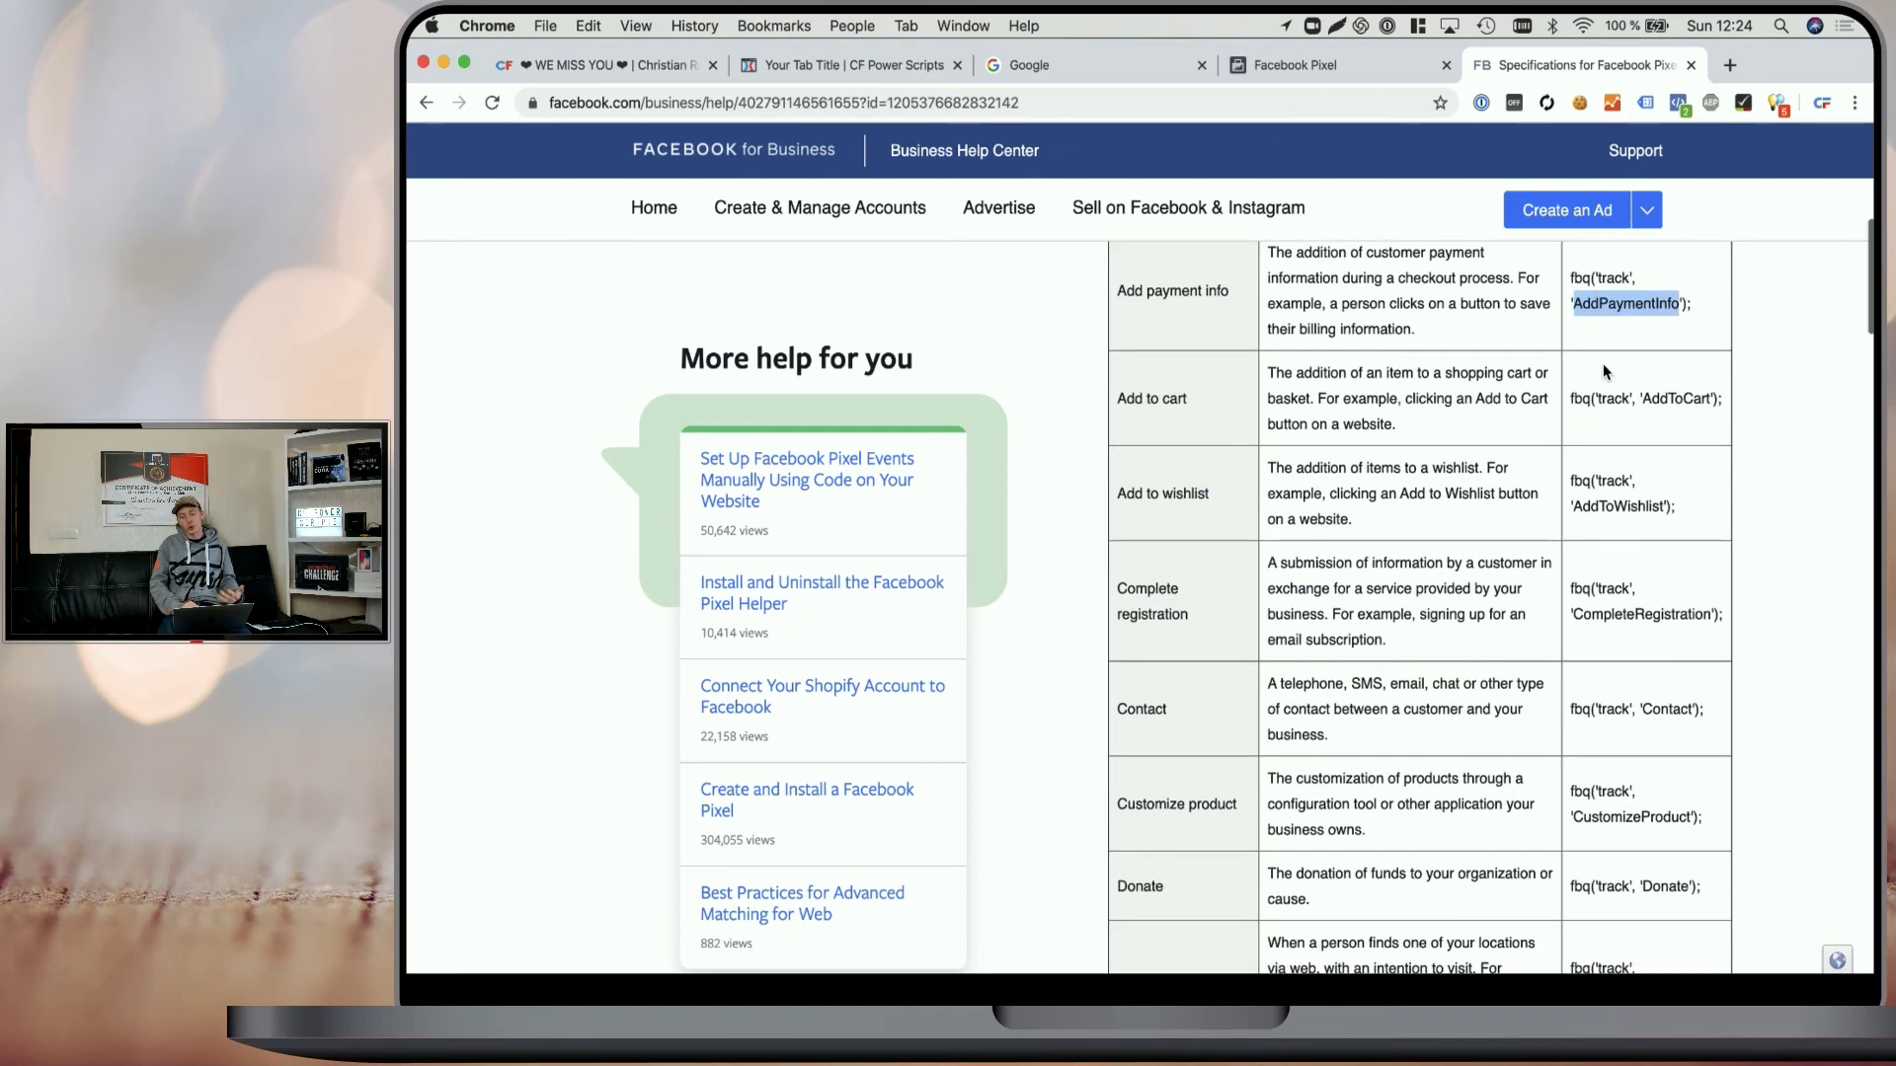
left_click_drag(1116, 316, 1246, 320)
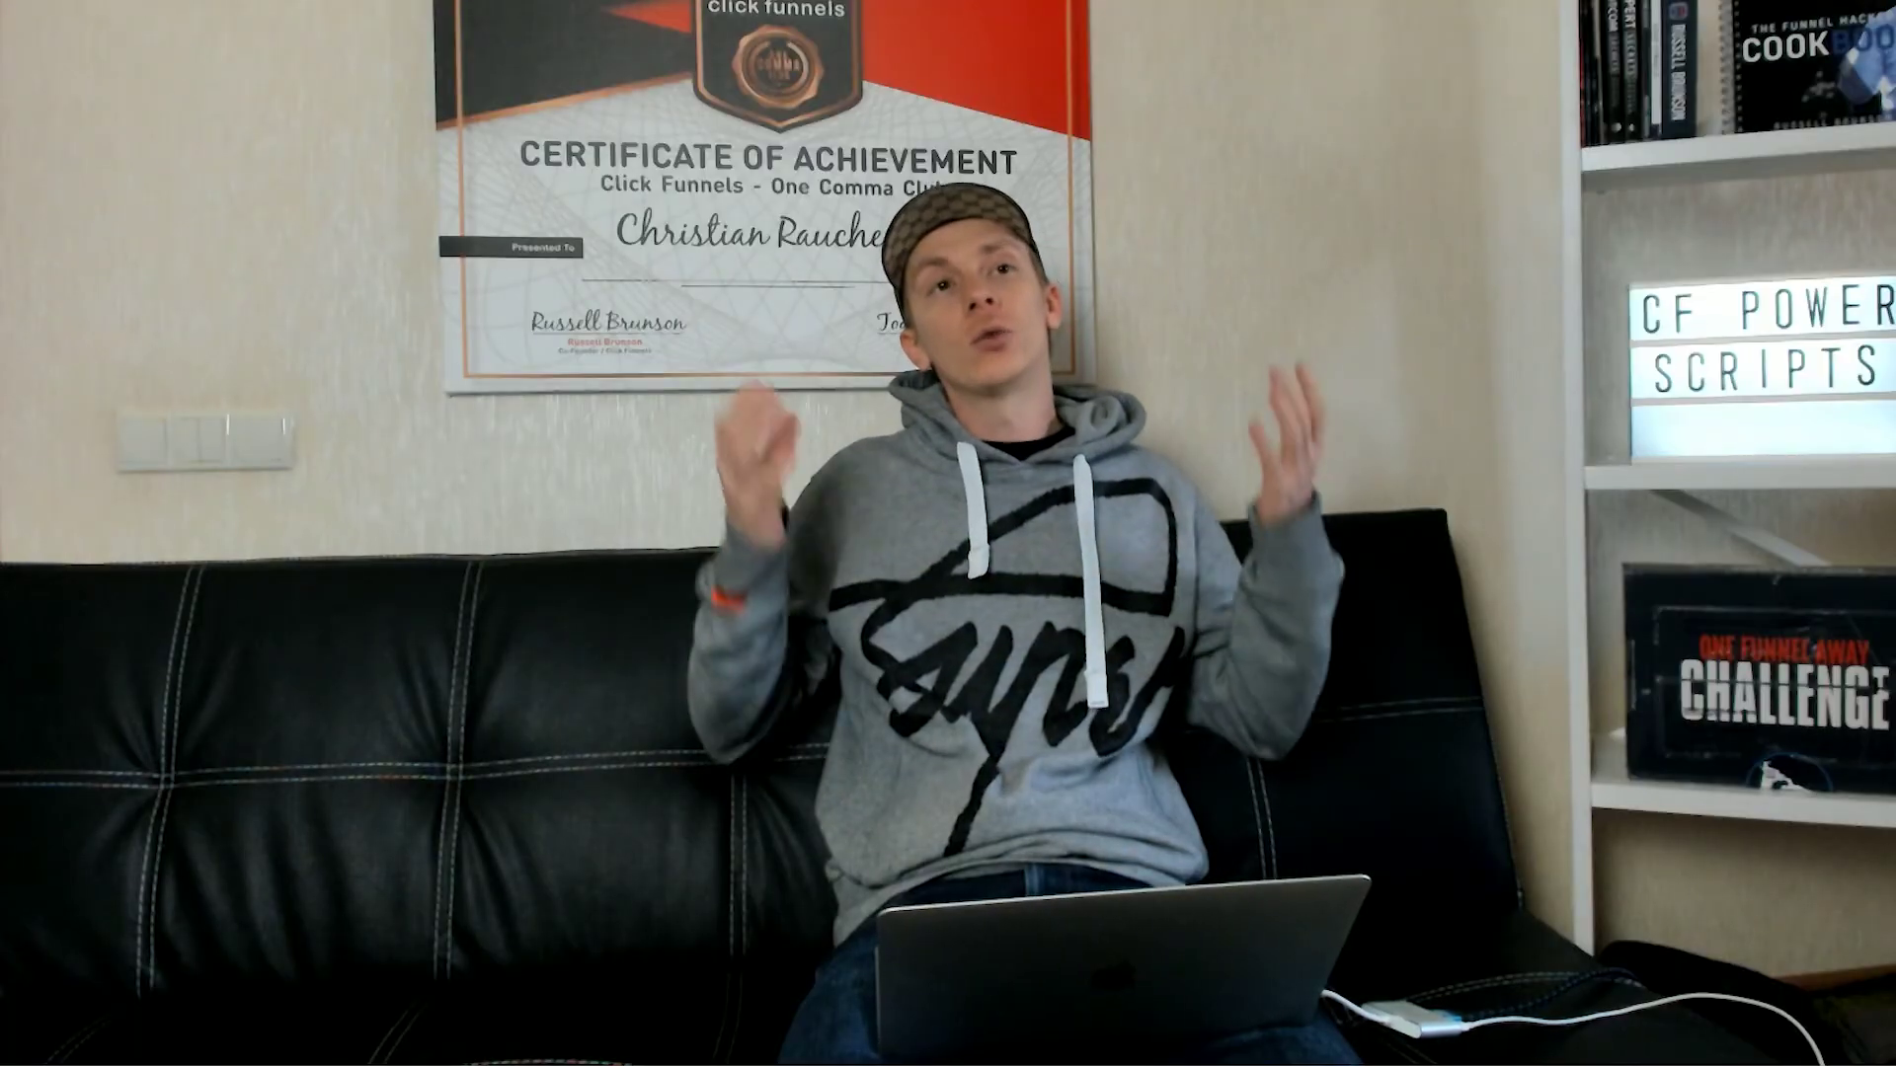